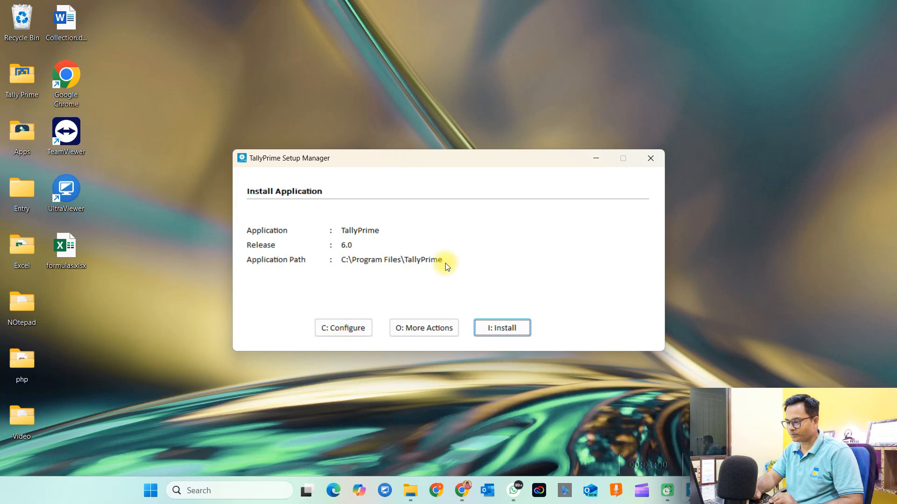
# - Set the application path for the installation to C:\Program Files\TallyPrime6
pyautogui.click(341, 333)
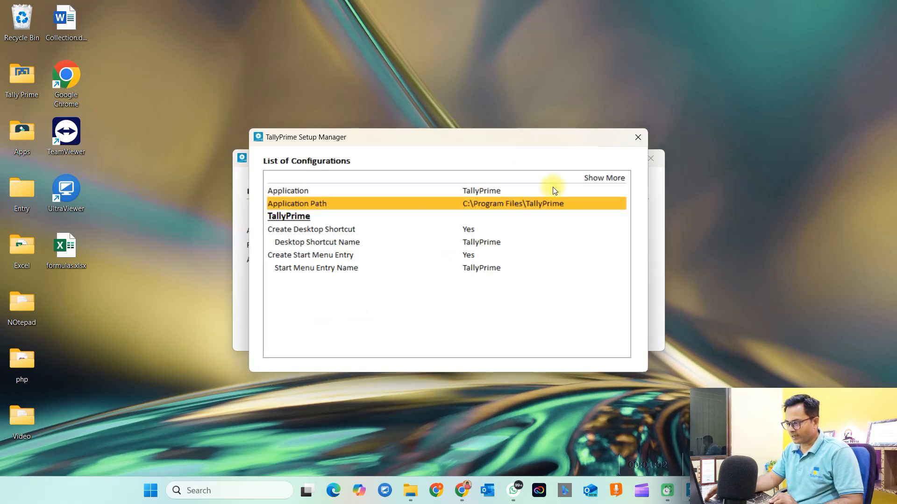
pyautogui.click(551, 209)
pyautogui.press('End')
pyautogui.write('6')
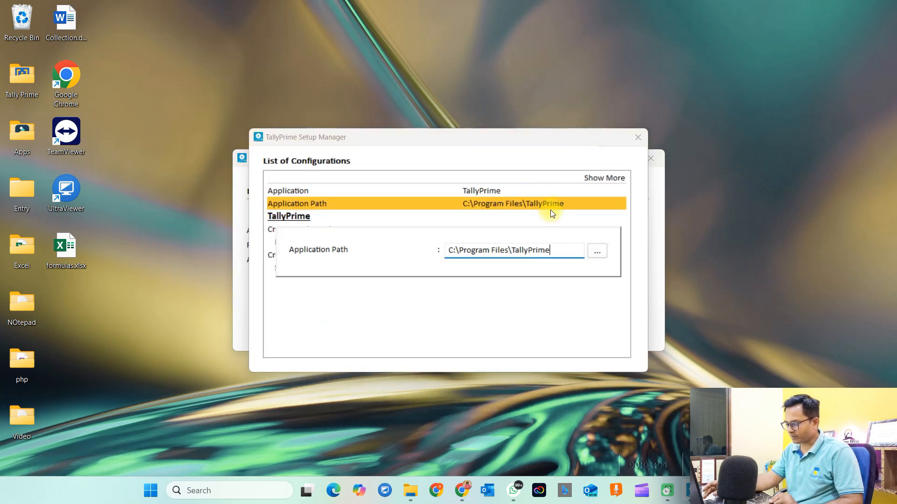
pyautogui.press('Return')
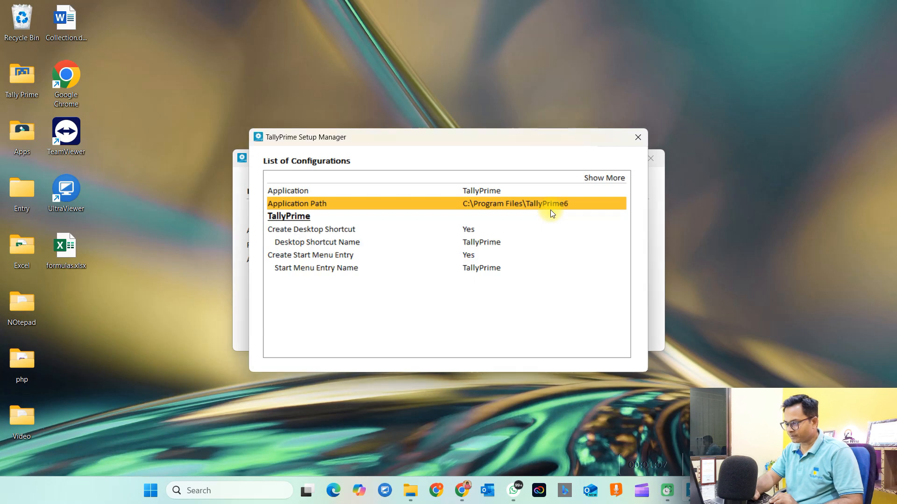
# - Set the desktop shortcut name to TallyPrime6 and apply the same name to the Start Menu entry
pyautogui.click(483, 246)
pyautogui.press('End')
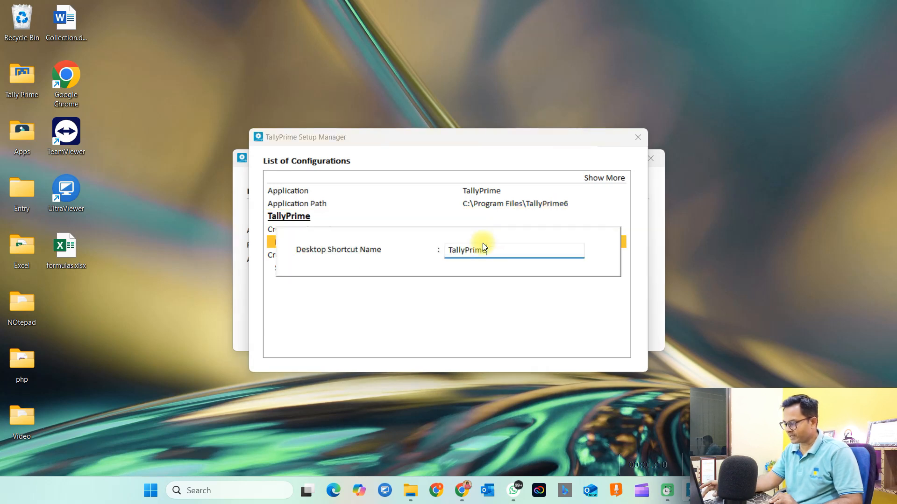
pyautogui.write('6')
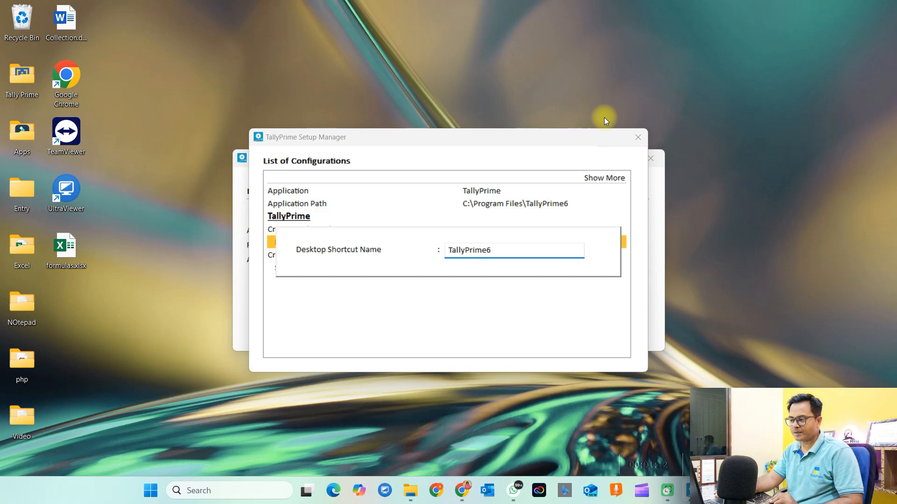
pyautogui.press('Return')
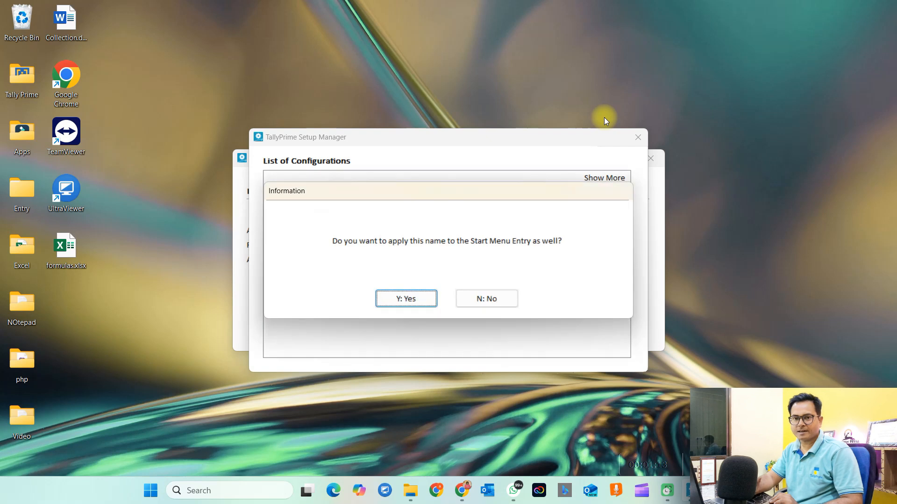
pyautogui.click(407, 302)
pyautogui.click(637, 139)
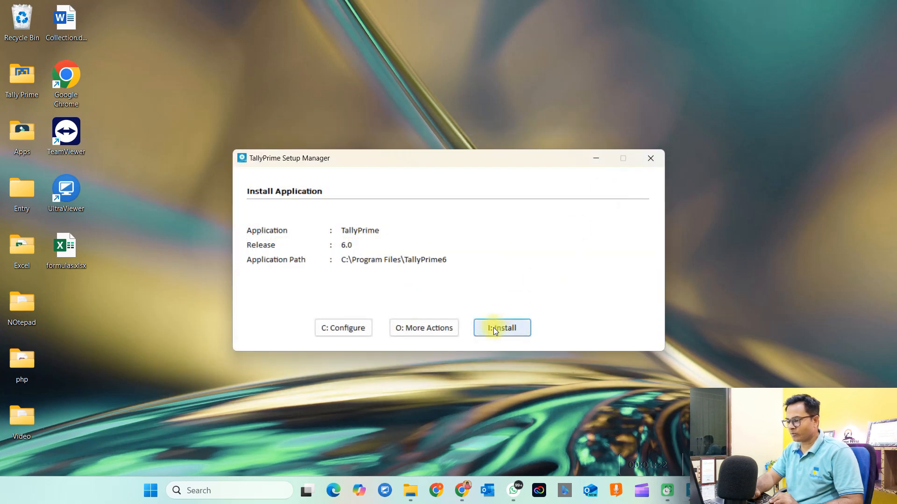
# - Install and start TallyPrime 6.0 with the proposed startup settings, choosing to reactivate the existing license
pyautogui.click(495, 330)
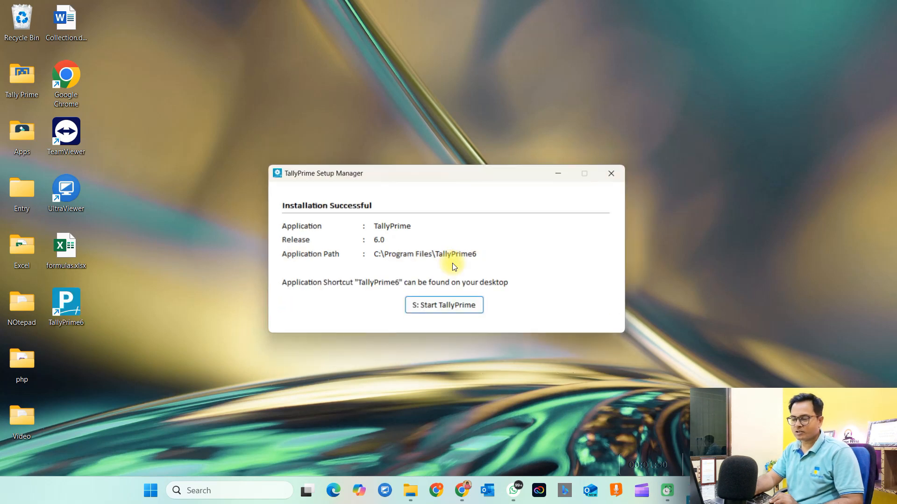
pyautogui.click(457, 307)
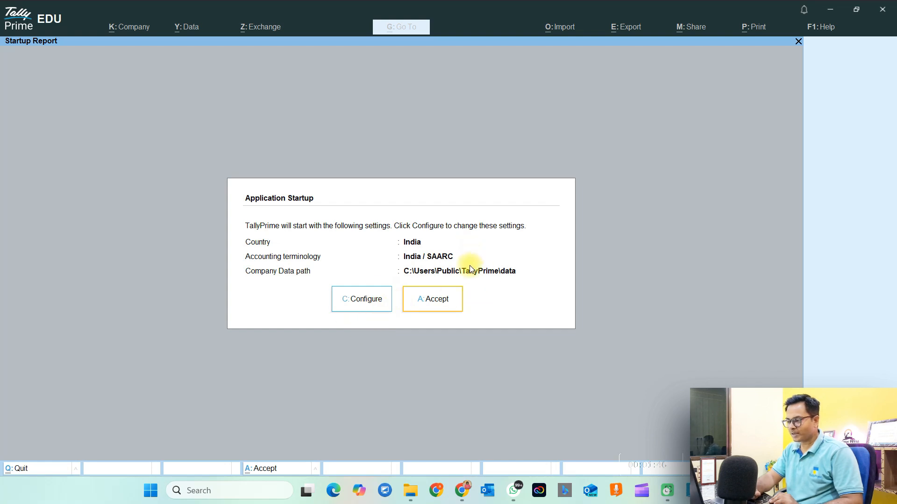
pyautogui.click(433, 304)
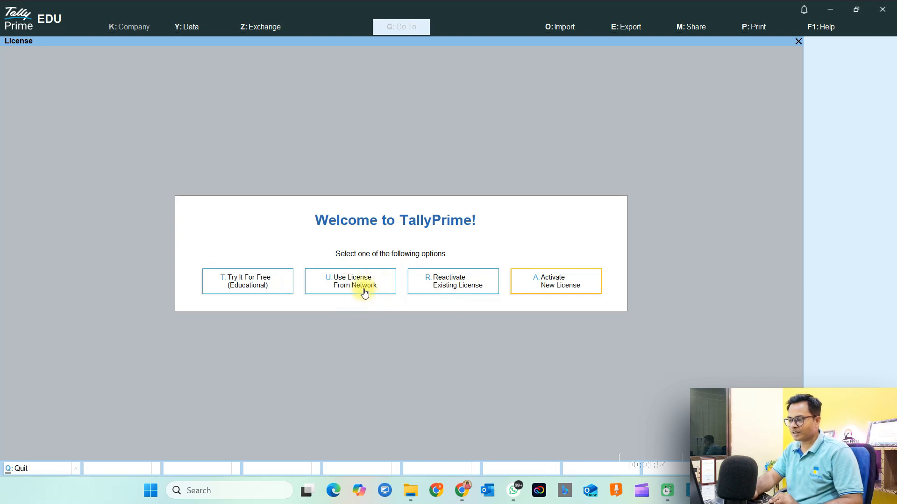
pyautogui.click(462, 284)
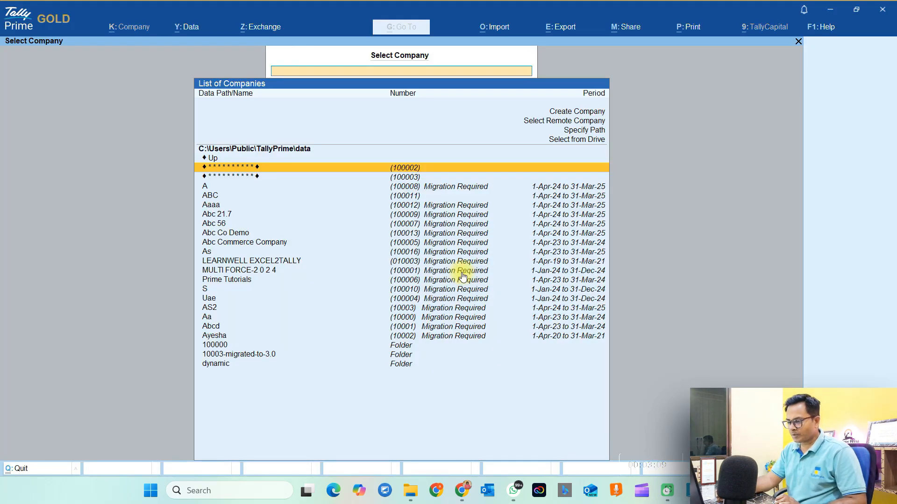
# - Select company A (100008) from the list of companies for migration
pyautogui.press('Down')
pyautogui.press('Down')
pyautogui.press('Down')
pyautogui.press('Down')
pyautogui.press('Up')
pyautogui.press('Up')
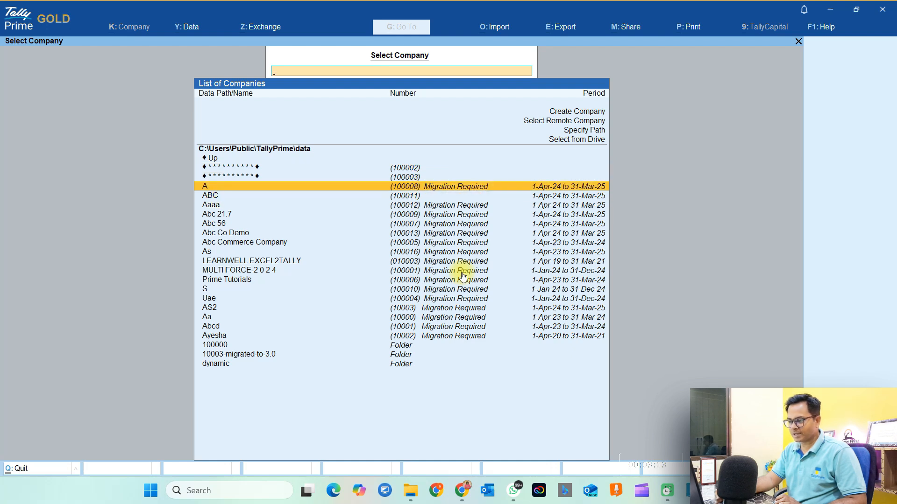
pyautogui.press('Down')
pyautogui.press('Down')
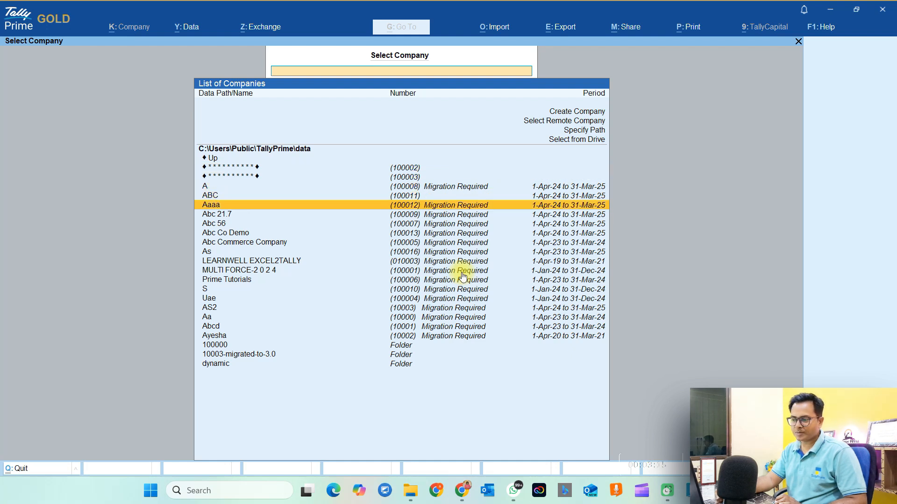
pyautogui.press('Up')
pyautogui.press('Up')
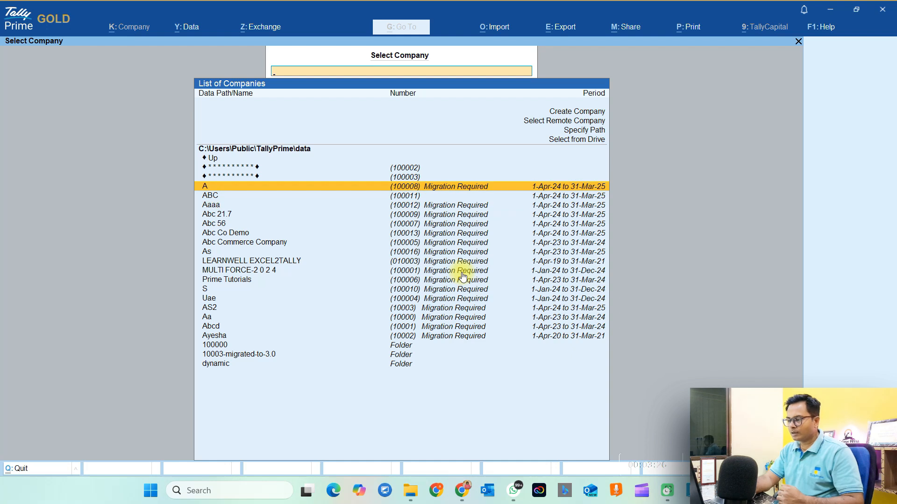
pyautogui.click(456, 186)
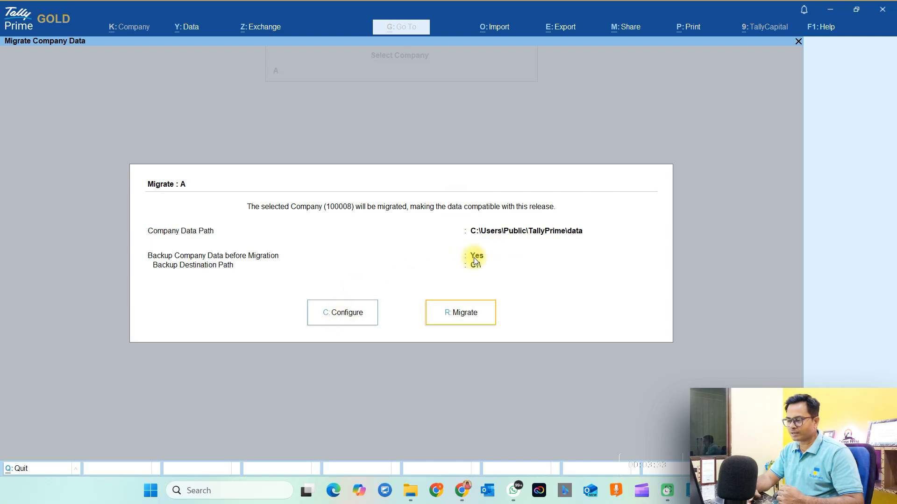
# - Disable the company data backup before migration and migrate company A
pyautogui.click(337, 312)
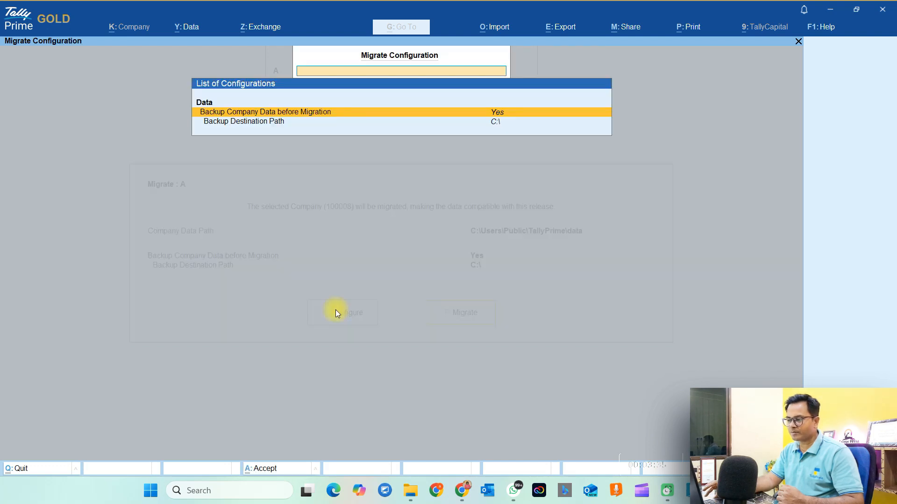
pyautogui.press('Return')
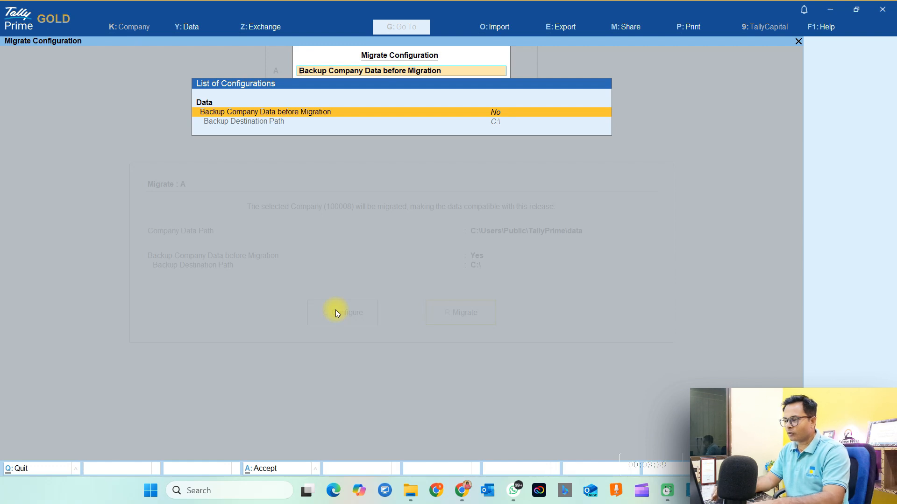
pyautogui.hotkey('ctrl', 'a')
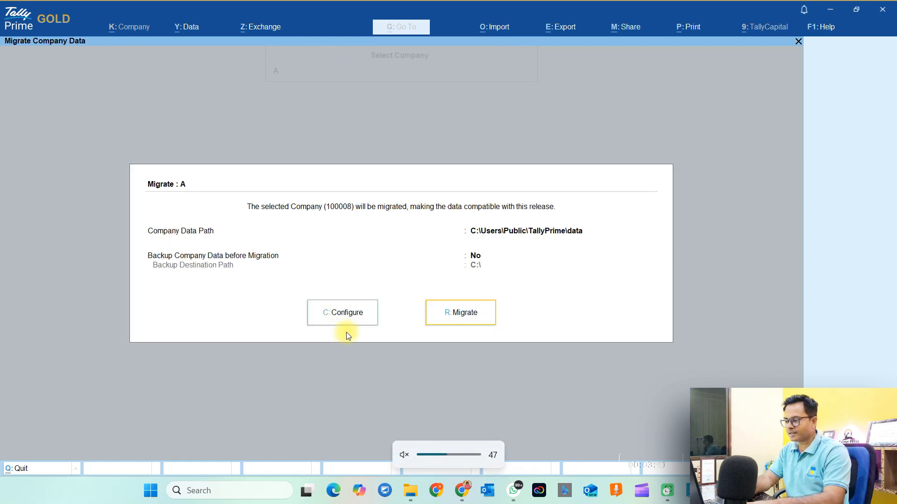
pyautogui.click(452, 315)
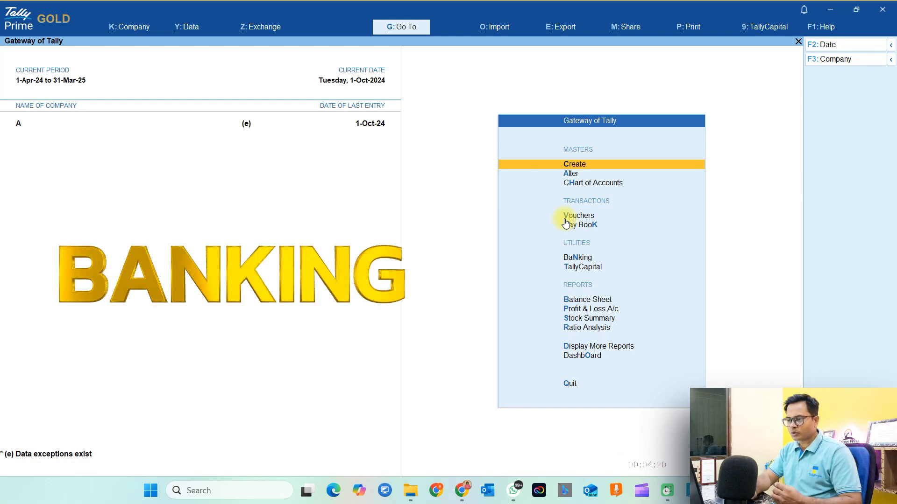
# - Examine the banking exchange, import and help options, the Banking utilities and the exchange configuration settings
pyautogui.click(262, 29)
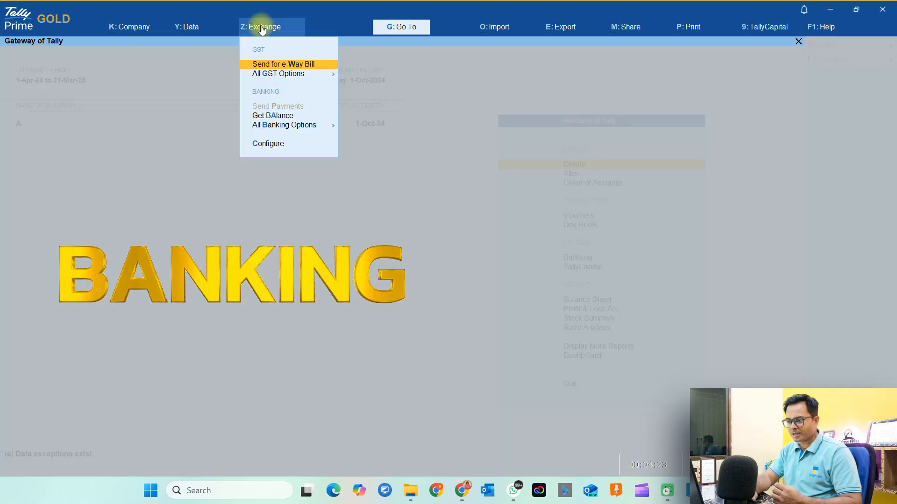
pyautogui.click(290, 126)
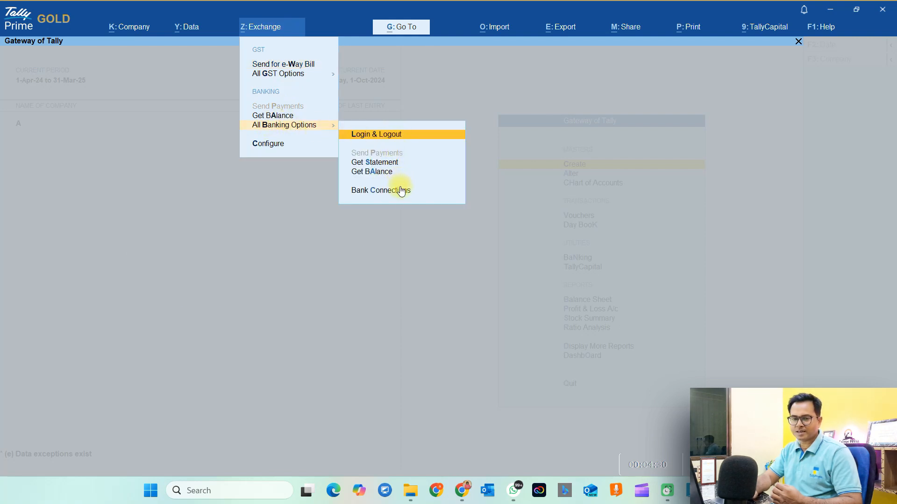
pyautogui.click(515, 32)
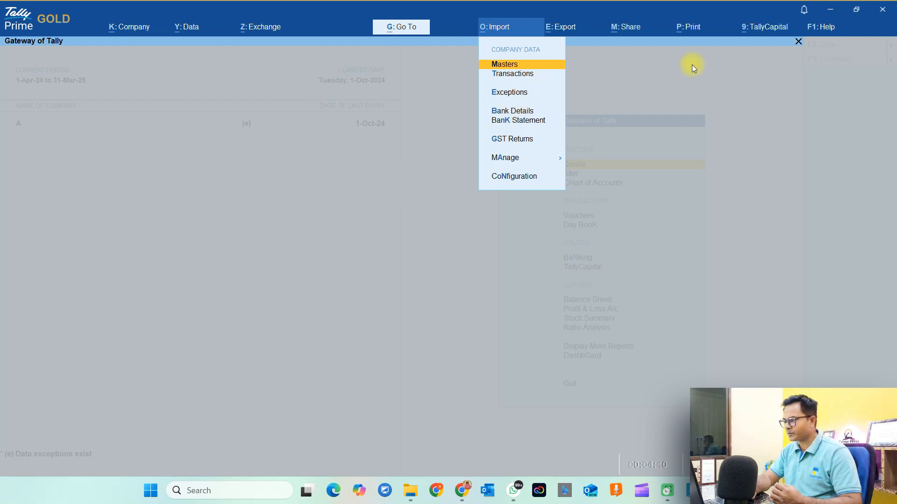
pyautogui.click(827, 28)
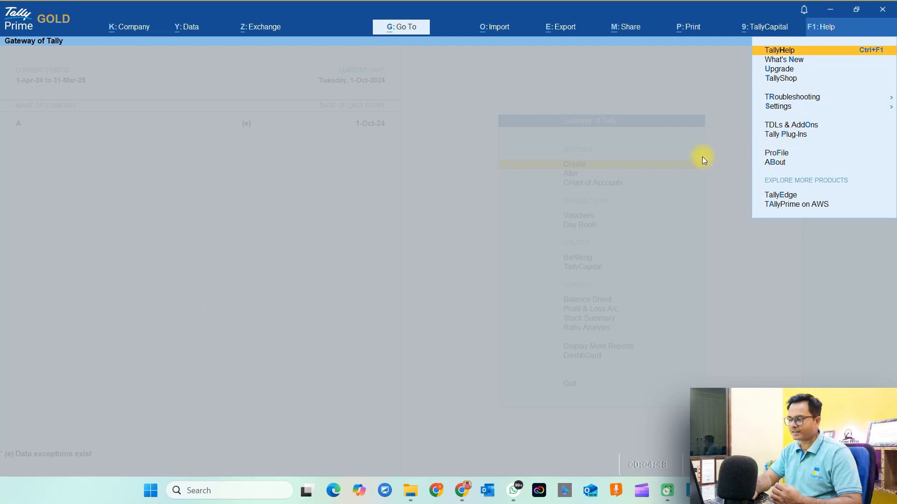
pyautogui.click(419, 117)
pyautogui.click(766, 26)
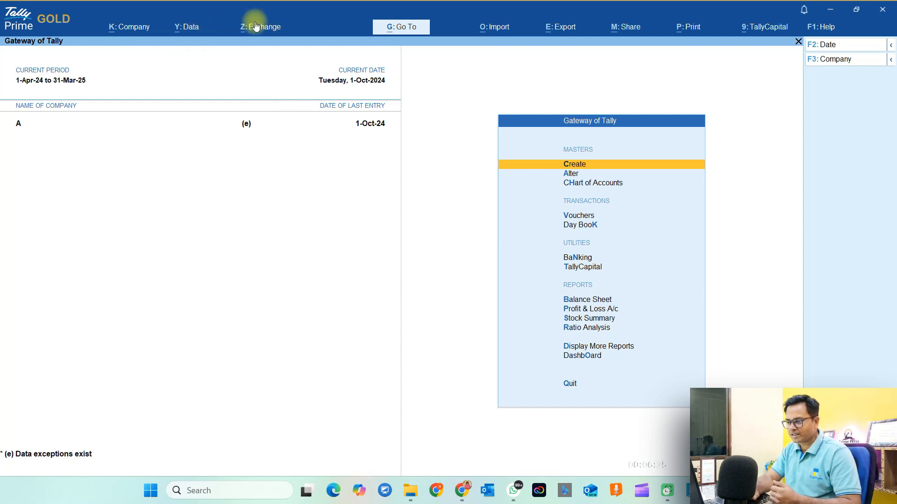
pyautogui.click(573, 261)
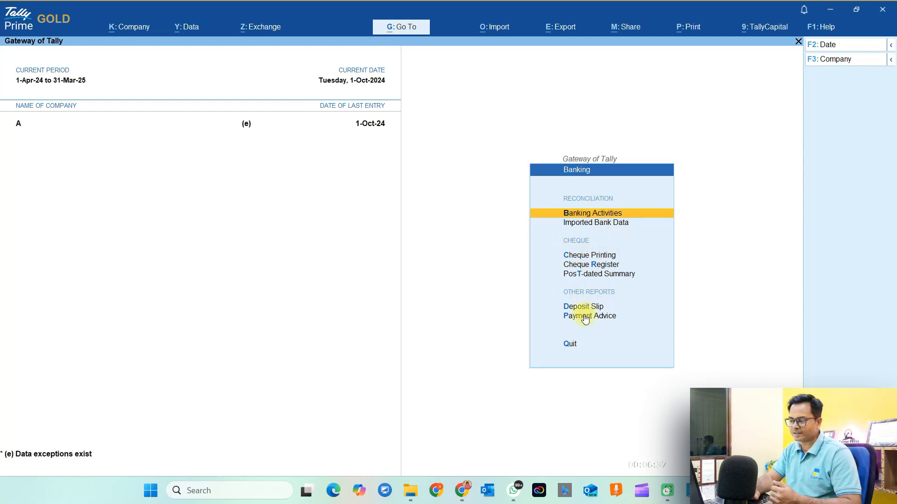
pyautogui.click(282, 26)
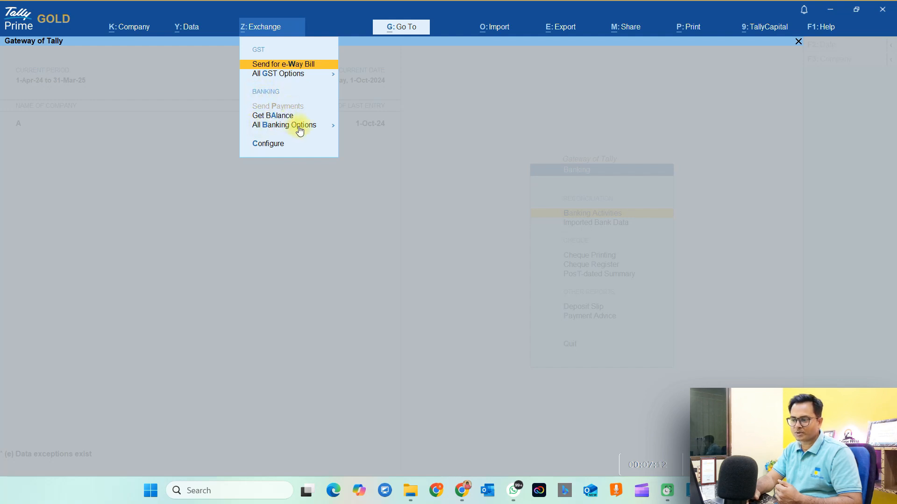
pyautogui.click(279, 146)
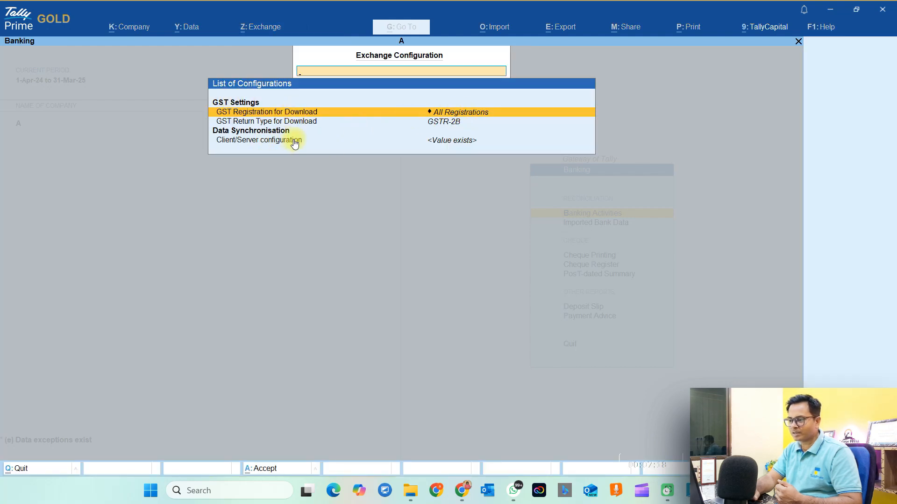
pyautogui.press('Escape')
# - Start the Connected Banking login and submit the Tally.NET ID e-mail address and the Tally.NET password
pyautogui.click(255, 33)
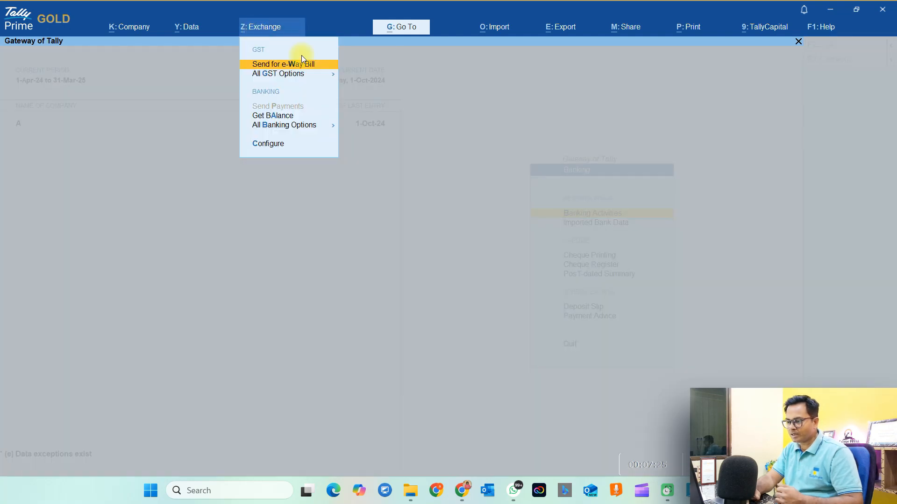
pyautogui.click(278, 126)
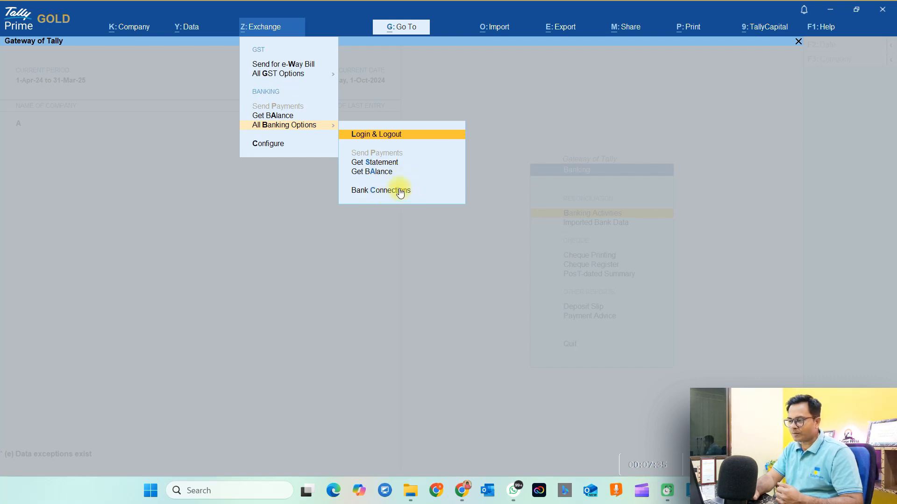
pyautogui.click(373, 135)
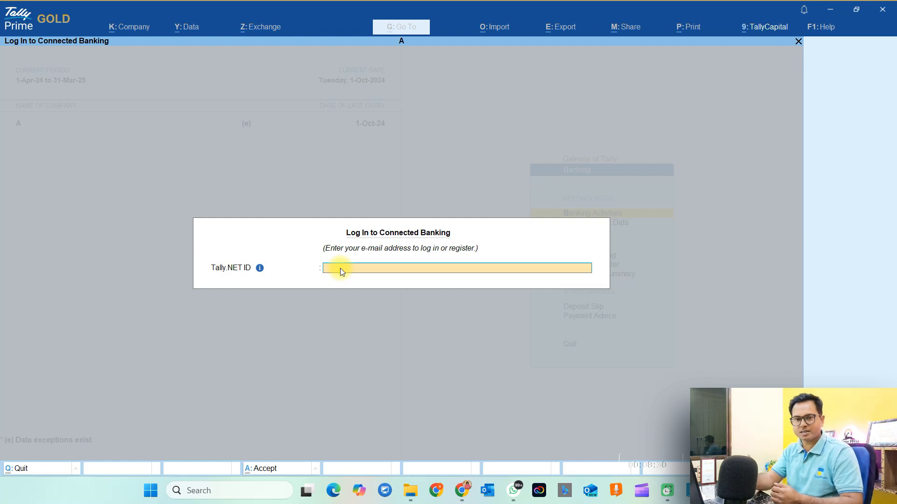
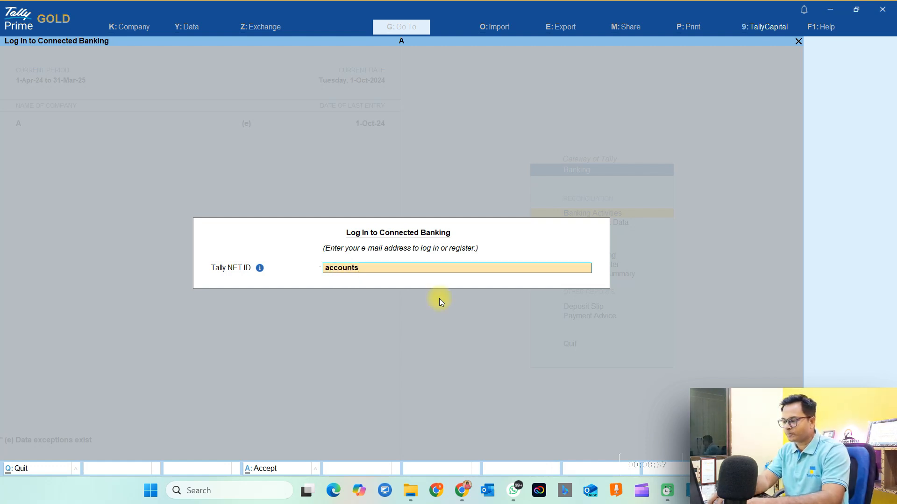
pyautogui.press('Return')
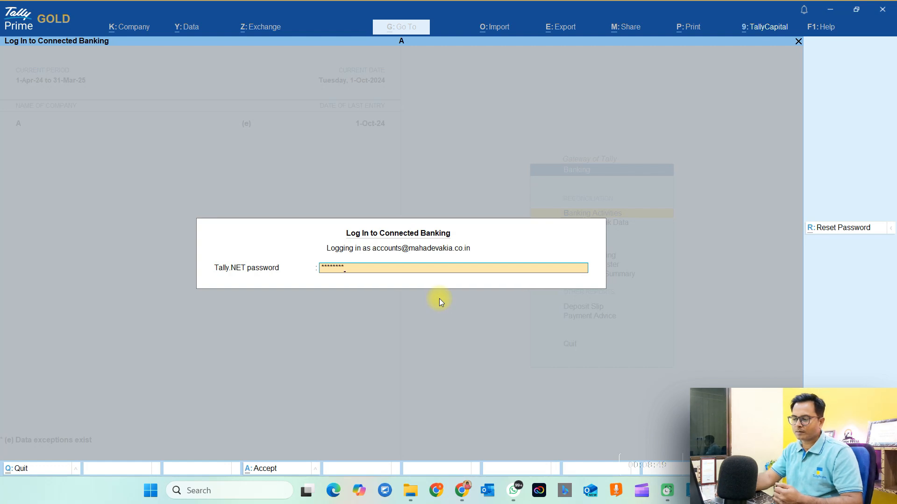
pyautogui.press('Return')
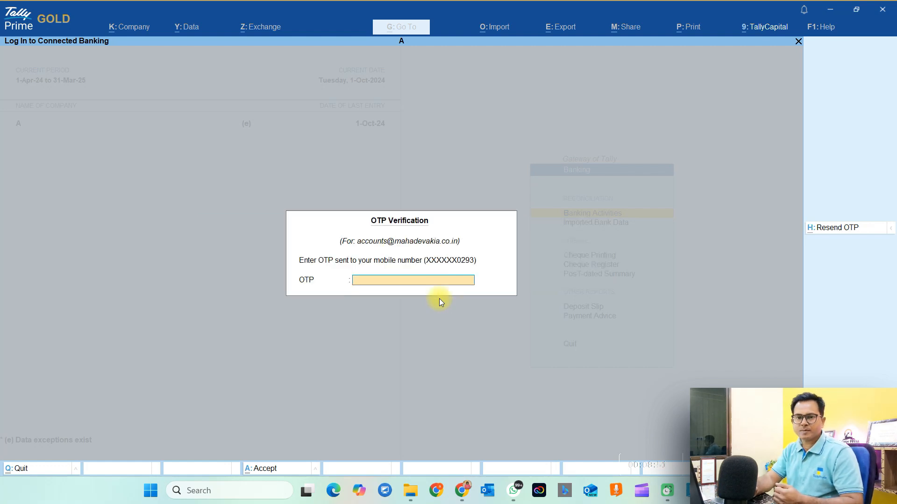
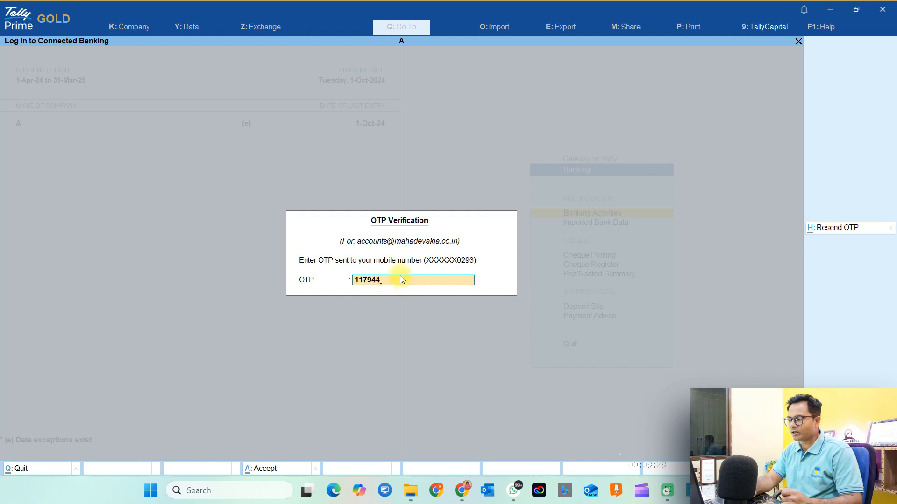
# - Enter the one-time verification code to complete the Connected Banking login and close the information message
pyautogui.press('Return')
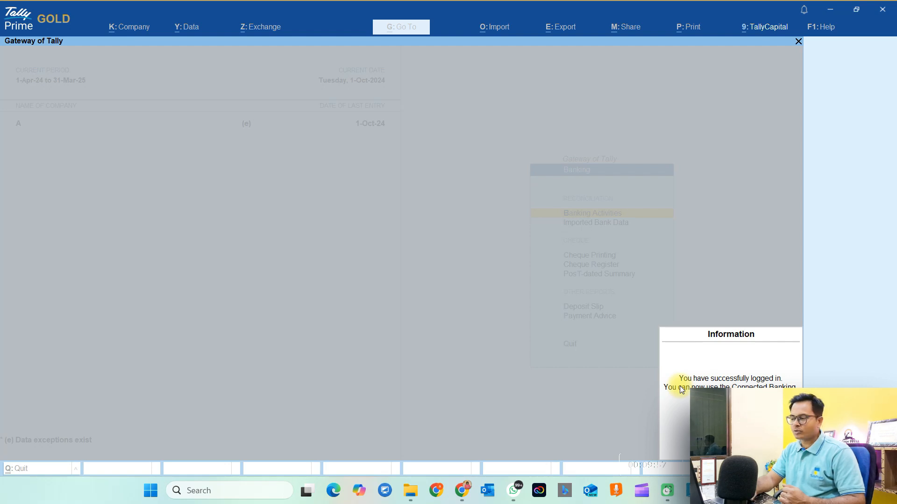
pyautogui.press('Return')
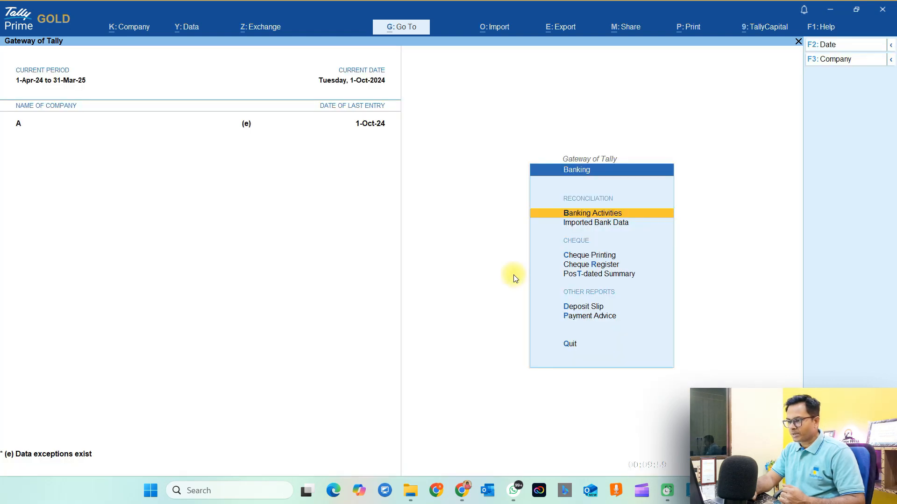
# - Check how long the Connected Banking session is valid and stay logged in
pyautogui.click(251, 26)
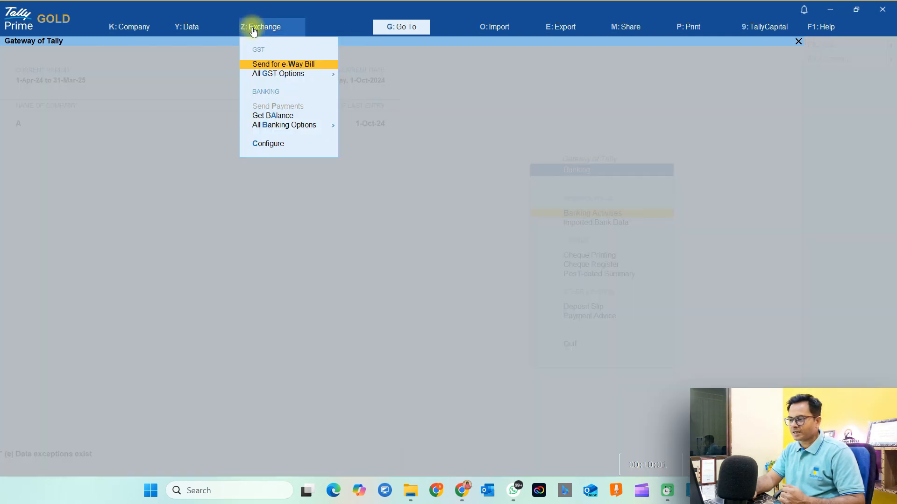
pyautogui.click(288, 127)
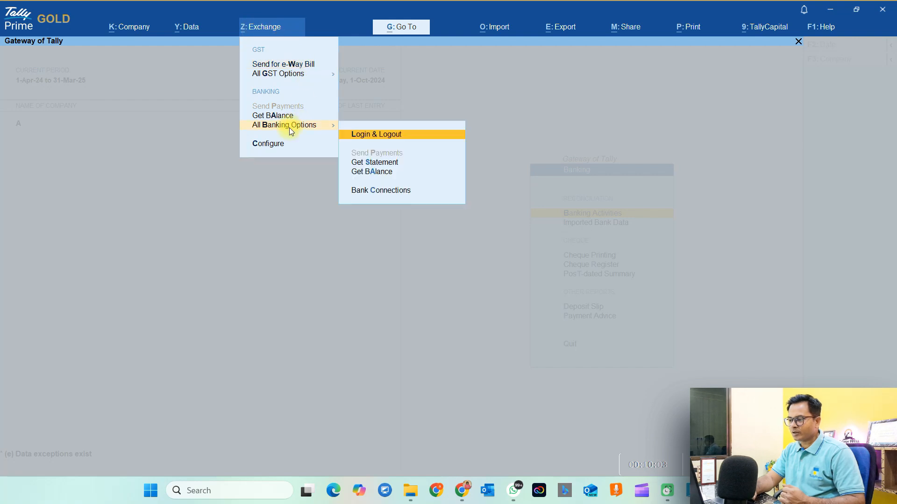
pyautogui.click(375, 135)
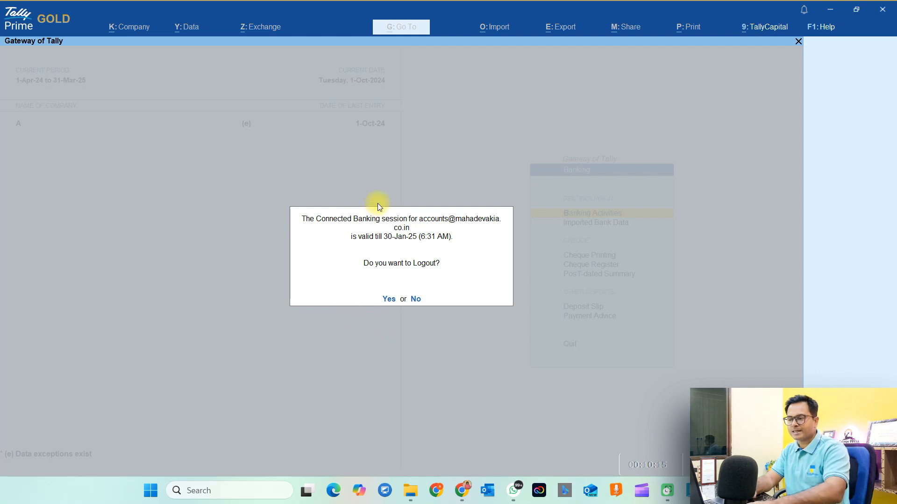
pyautogui.press('Escape')
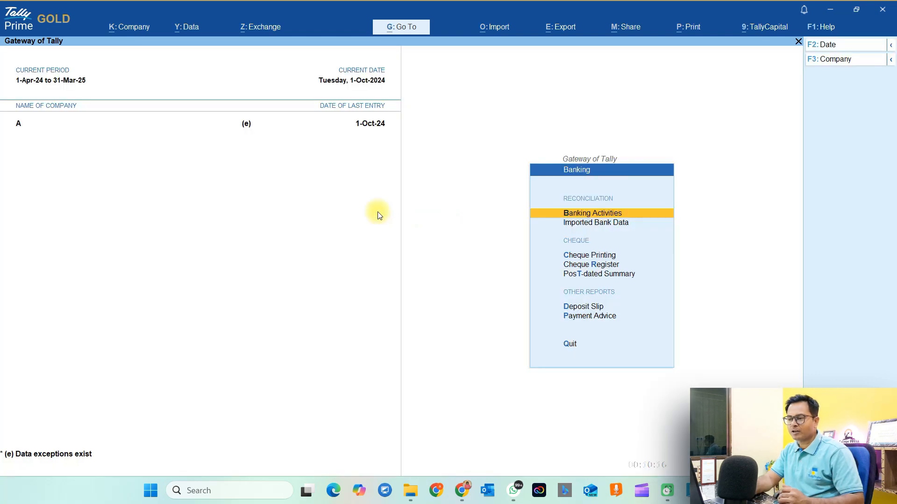
# - View the Get Balance screen for the linked bank ledgers and close it
pyautogui.click(263, 29)
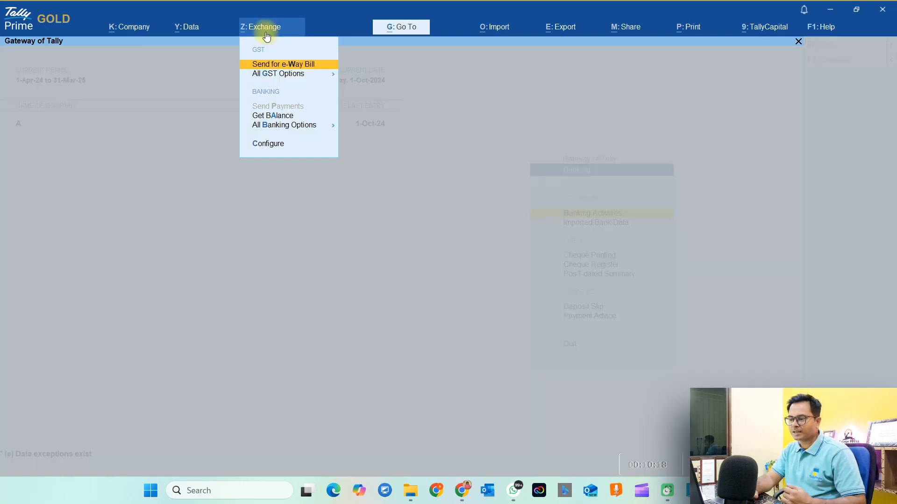
pyautogui.click(273, 126)
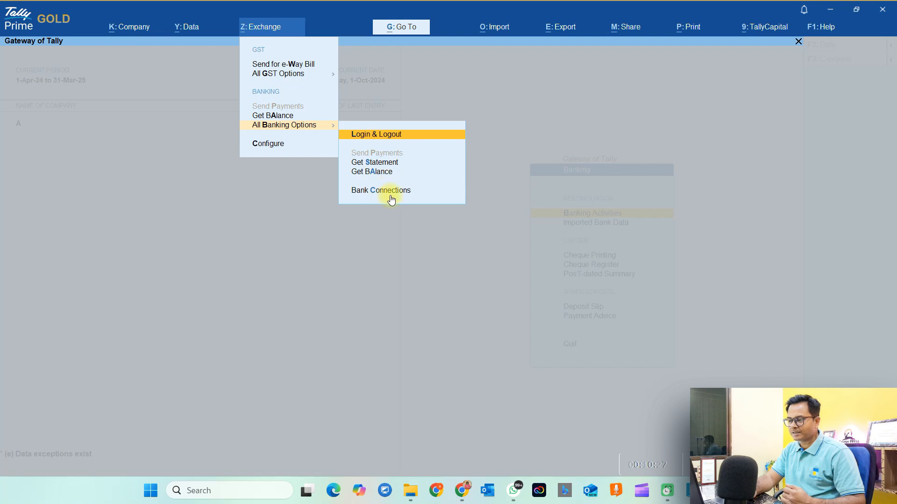
pyautogui.click(280, 117)
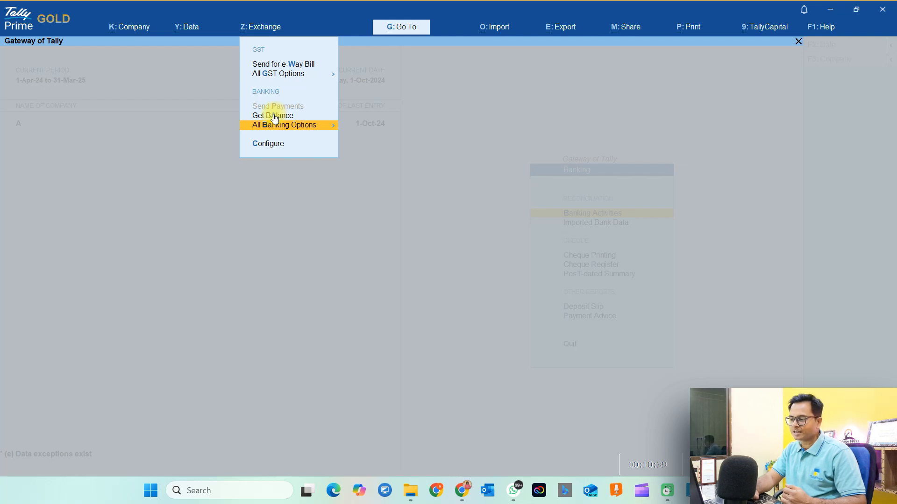
pyautogui.click(275, 117)
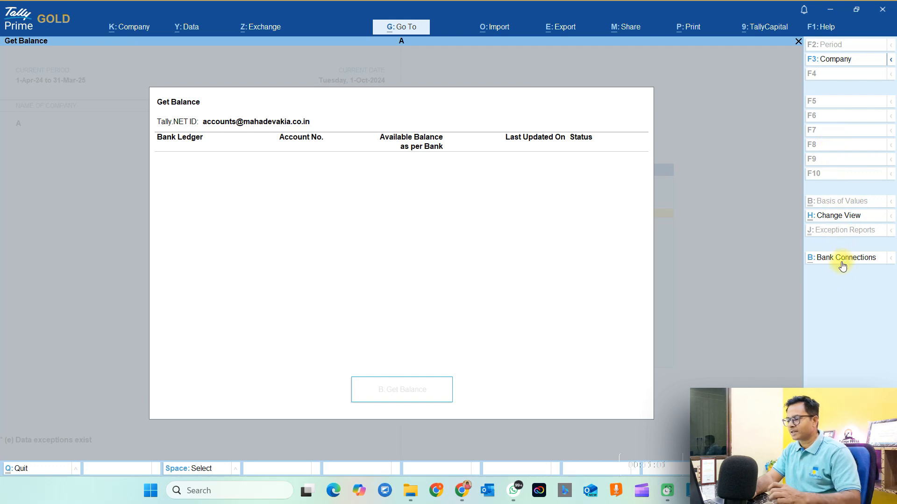
pyautogui.press('Escape')
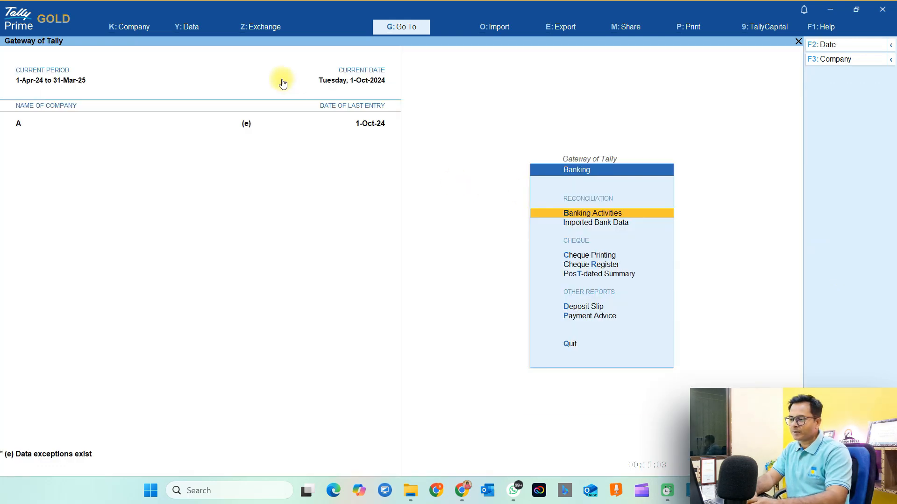
# - Open the Get Statement screen from the banking exchange options
pyautogui.click(253, 27)
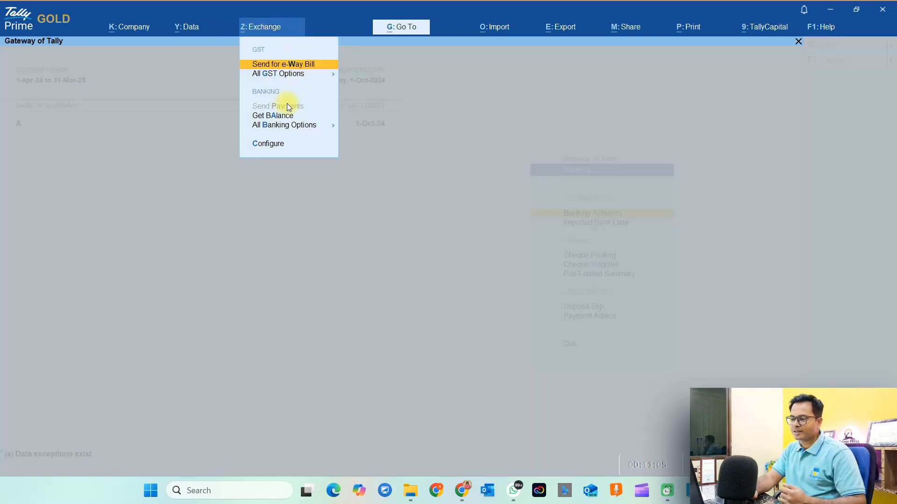
pyautogui.click(289, 126)
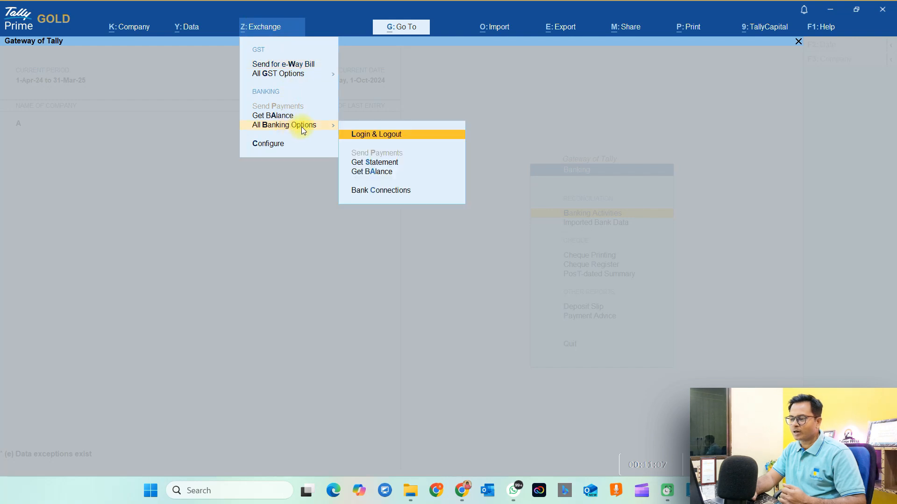
pyautogui.click(381, 164)
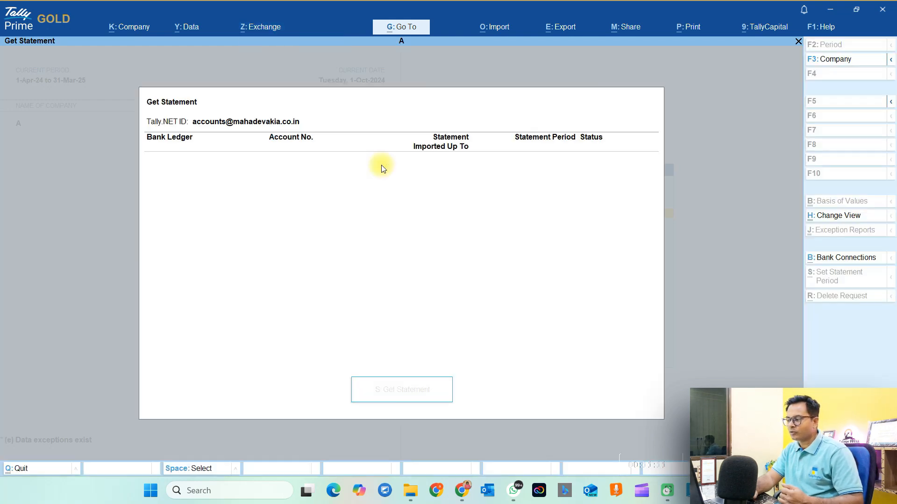
# - Create a new bank connection to Axis Bank (India), agreeing to use a new Connection ID
pyautogui.click(844, 259)
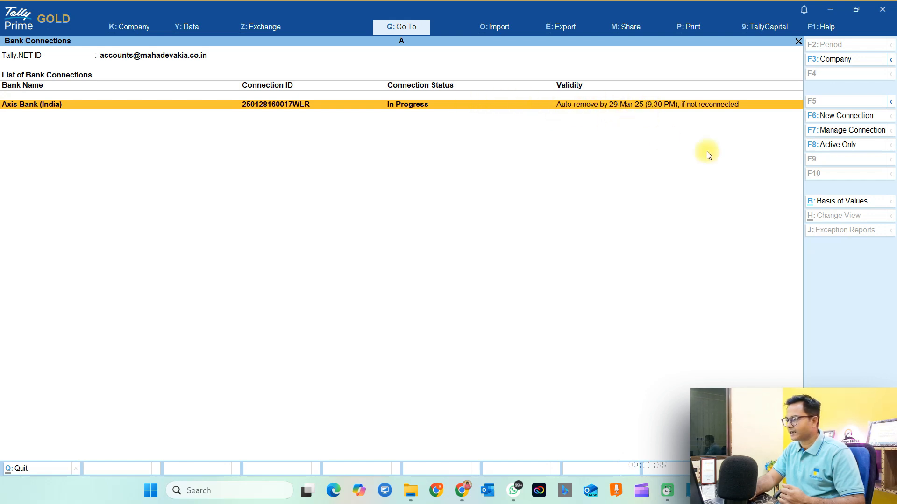
pyautogui.click(854, 117)
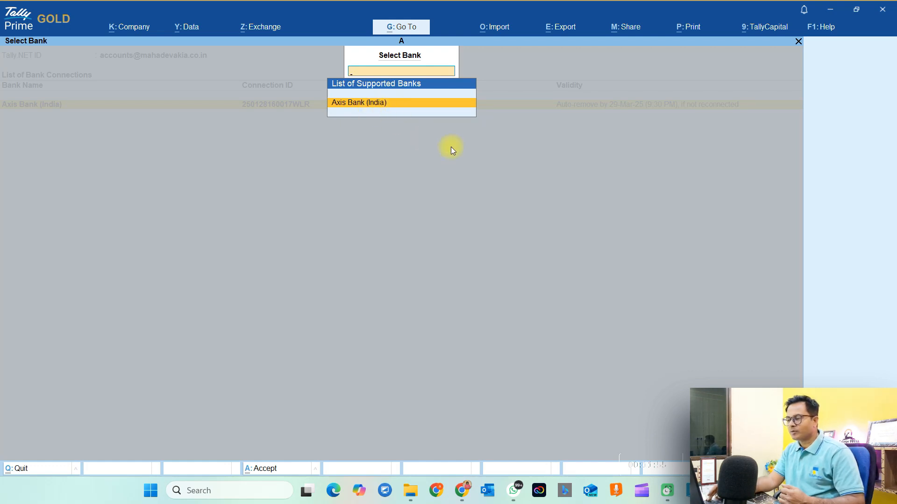
pyautogui.click(392, 109)
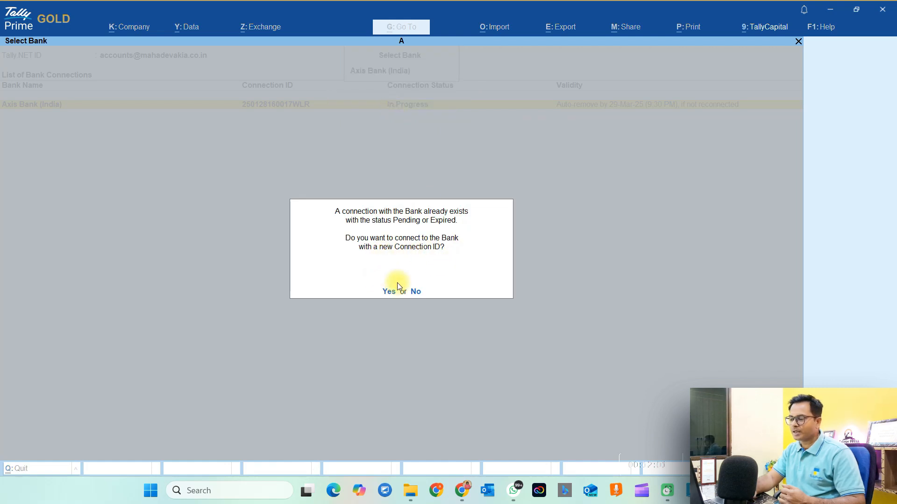
pyautogui.click(390, 292)
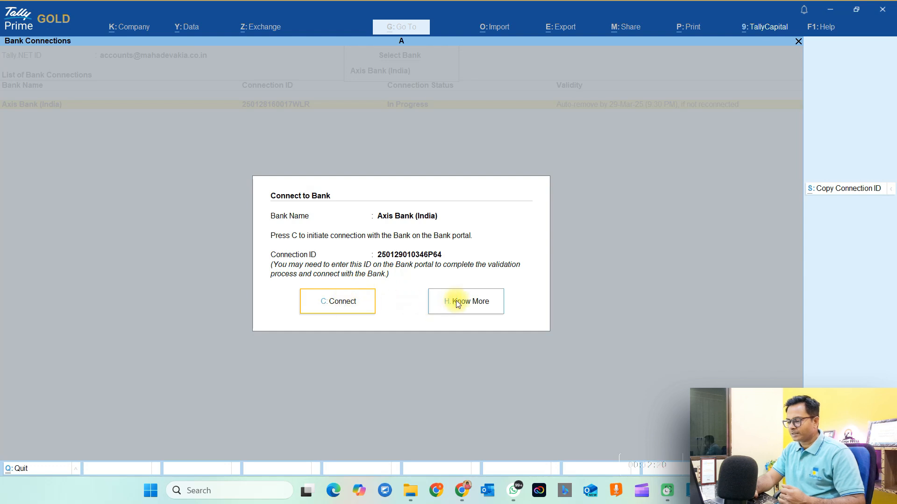
# - Initiate the Axis Bank connection, dismiss the Safe Banking offer and review the bank's authorization page in Microsoft Edge
pyautogui.click(354, 306)
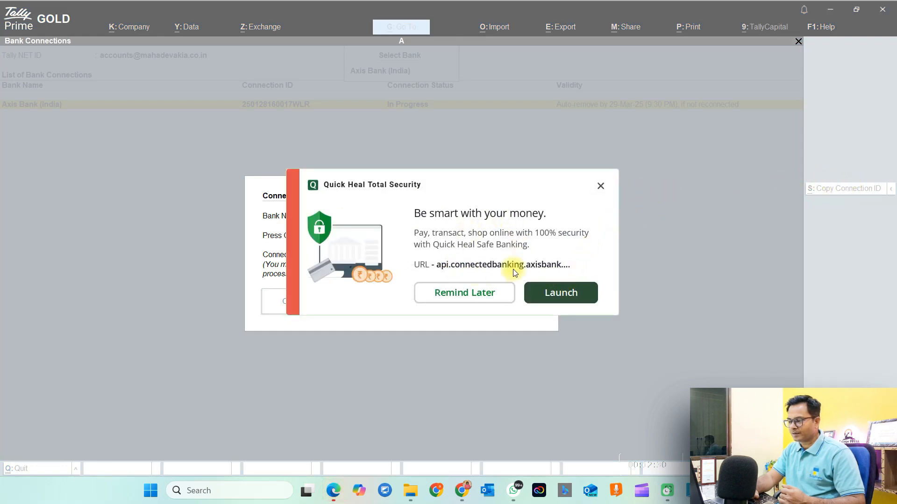
pyautogui.click(600, 186)
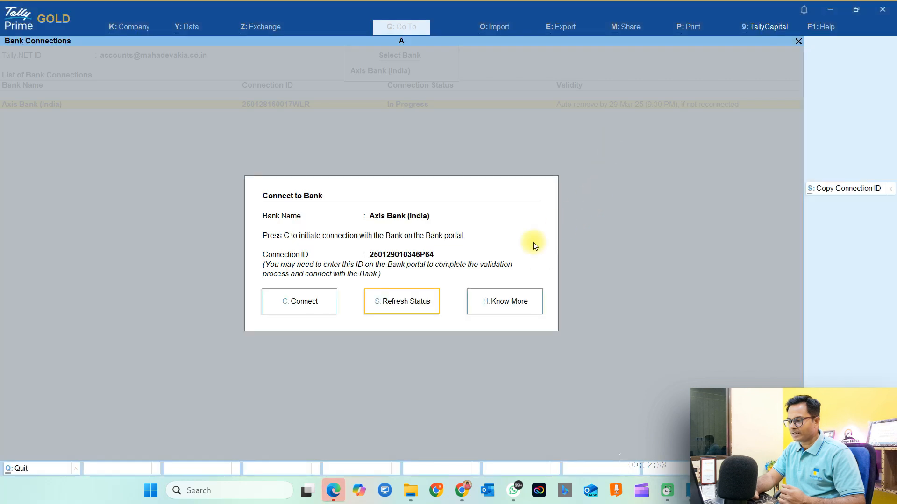
pyautogui.click(334, 489)
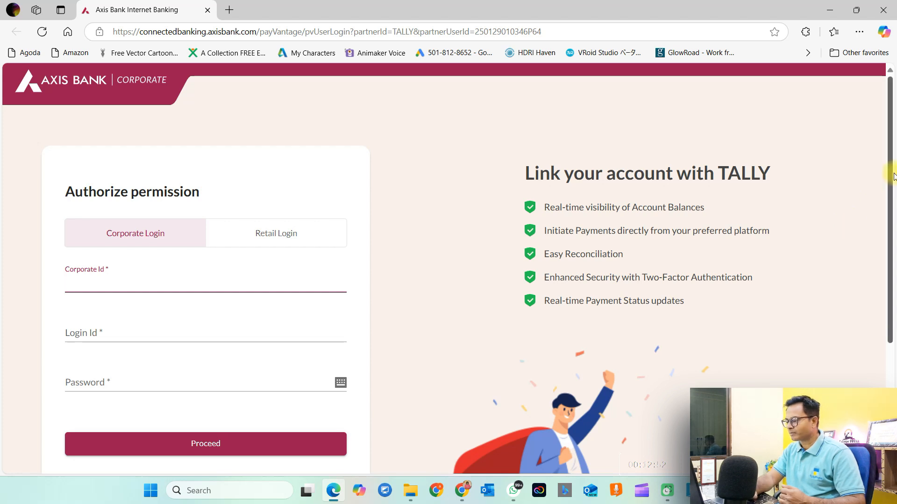
pyautogui.moveTo(889, 176)
pyautogui.mouseDown()
pyautogui.moveTo(895, 334)
pyautogui.moveTo(893, 174)
pyautogui.mouseUp()
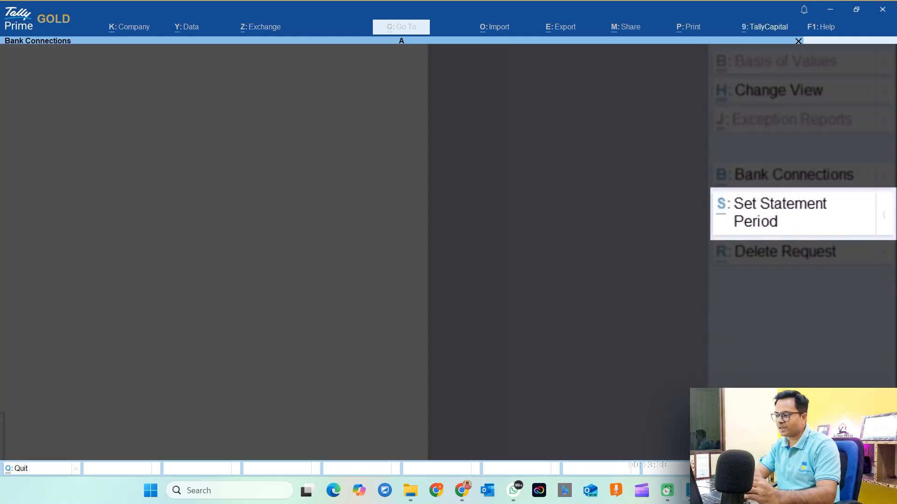
# - Set the statement period for the Axis Bank - Koramangala ledger from 1 December to 31 December 2024
pyautogui.hotkey('alt', 's')
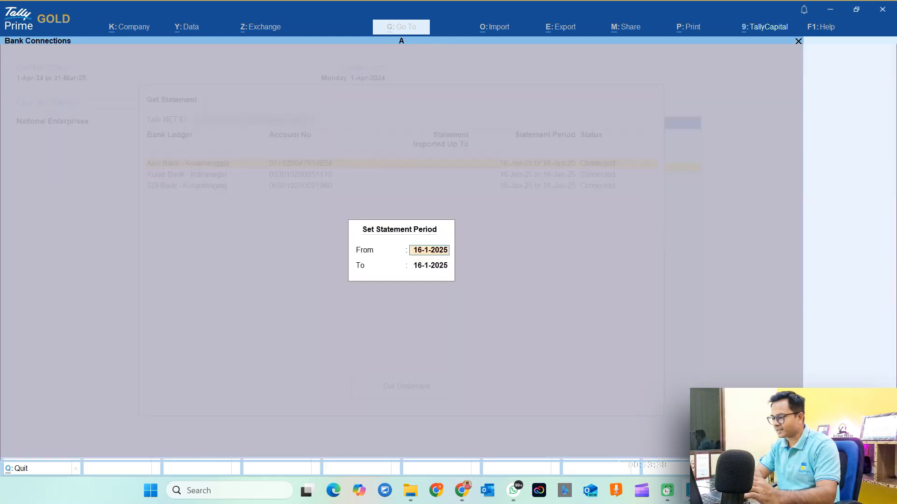
pyautogui.write('1 dec')
pyautogui.press('Return')
pyautogui.write('31 dec')
pyautogui.press('Return')
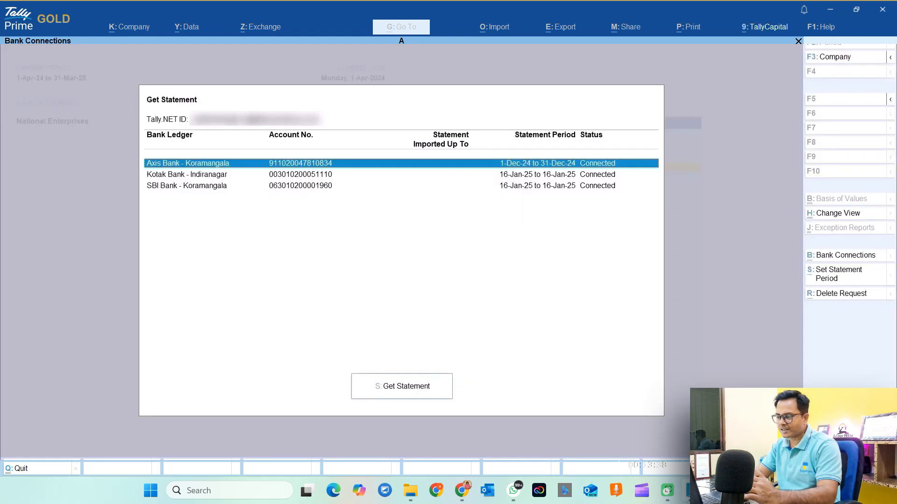
# - Get the Axis Bank - Koramangala statement and open the unreconciled transactions from its Bank Reconciliation Summary
pyautogui.press('s')
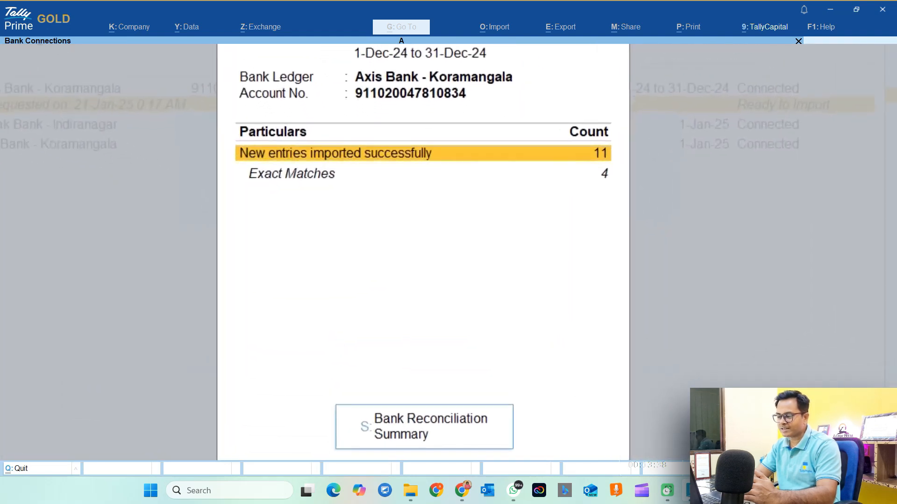
pyautogui.press('s')
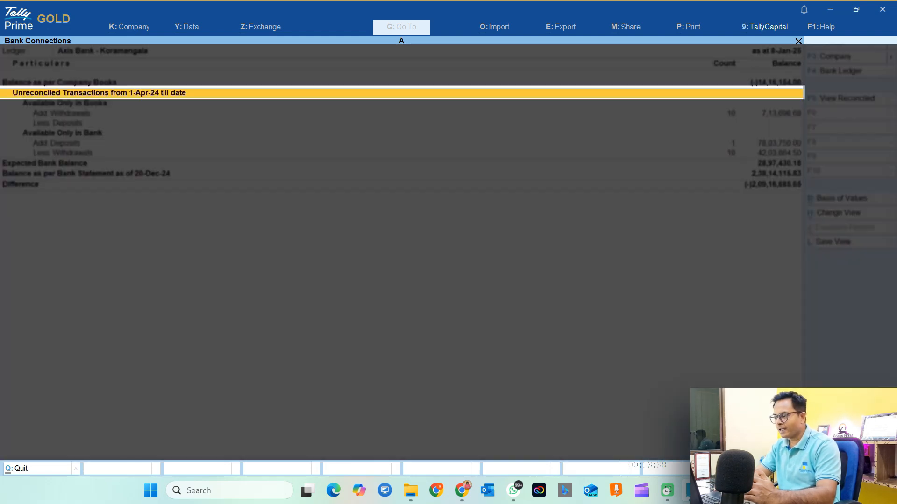
pyautogui.press('Return')
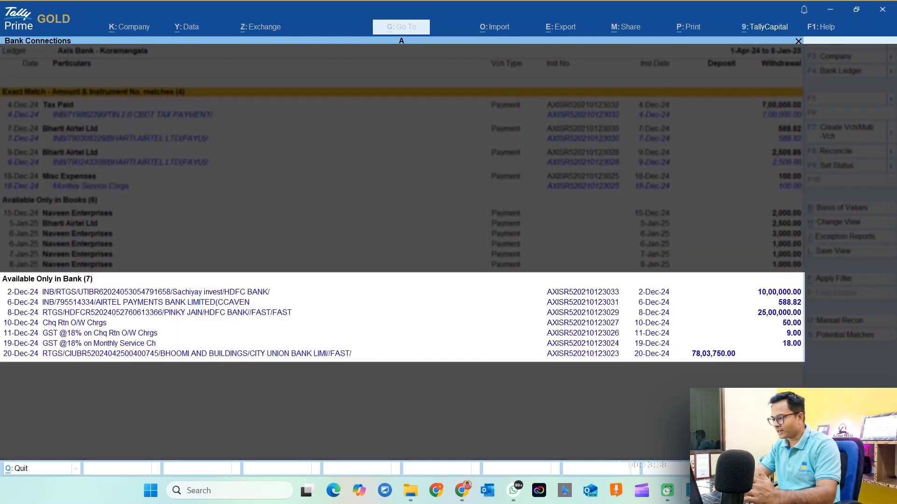
# - Open the Reset Bank Statement Data troubleshooting option and choose the Axis Bank - Koramangala ledger
pyautogui.press('Down')
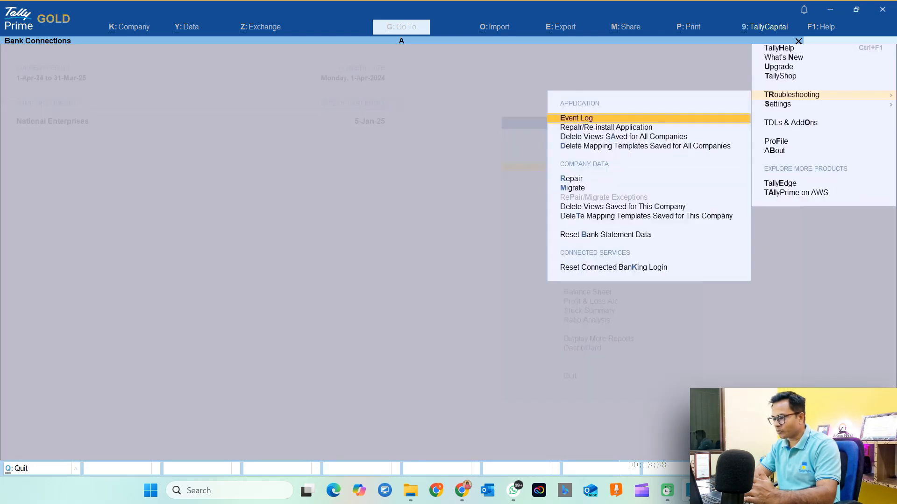
pyautogui.press('Down')
pyautogui.press('Down')
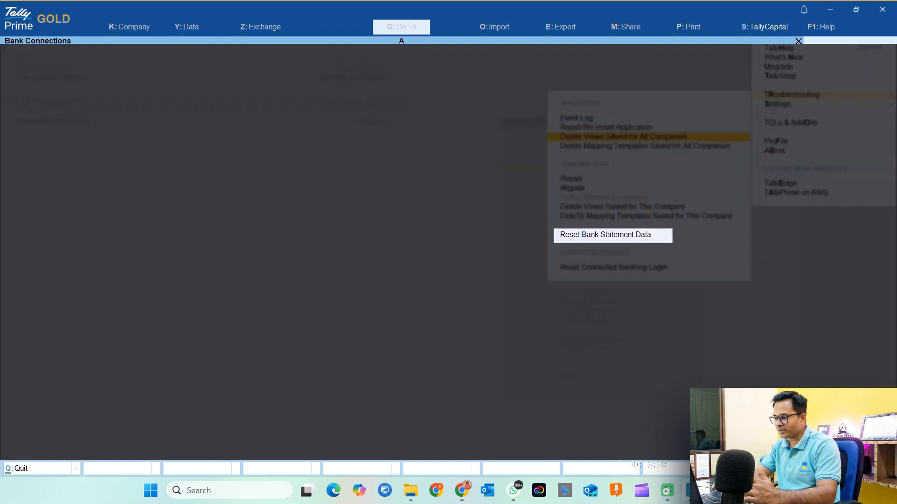
pyautogui.press('Down')
pyautogui.press('Down')
pyautogui.press('Down')
pyautogui.press('Down')
pyautogui.press('Down')
pyautogui.press('Down')
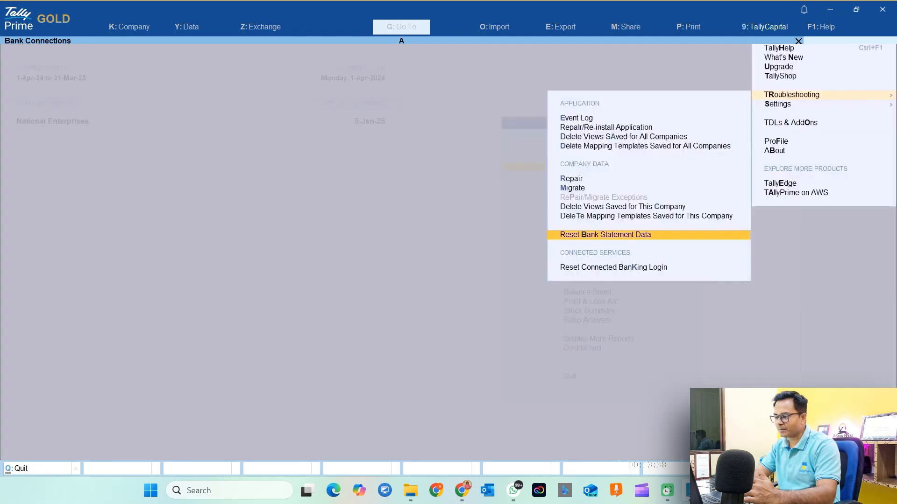
pyautogui.press('Return')
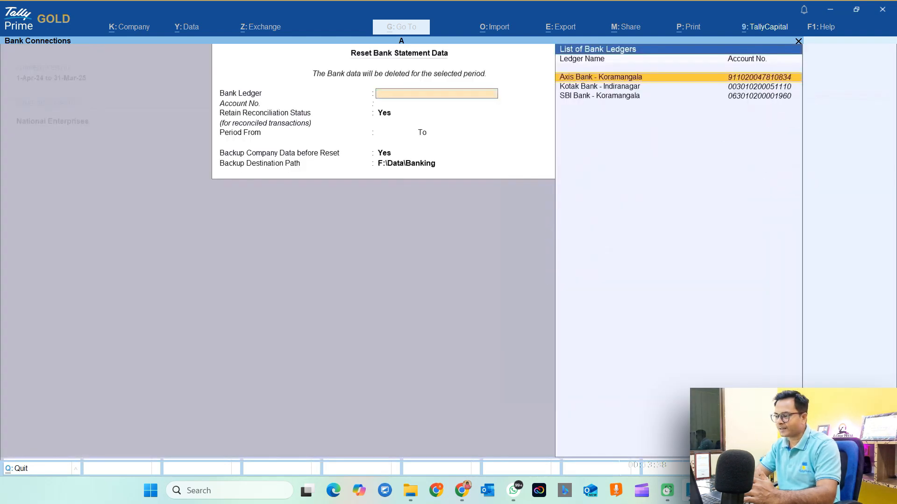
pyautogui.press('Return')
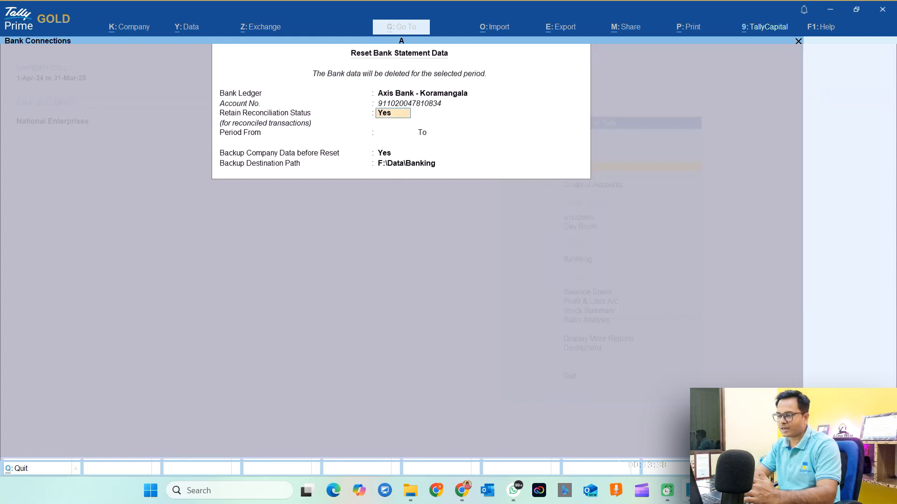
# - Keep Retain Reconciliation Status at Yes and set the reset period from 1 December to 31 December 2024
pyautogui.press('Return')
pyautogui.write('1')
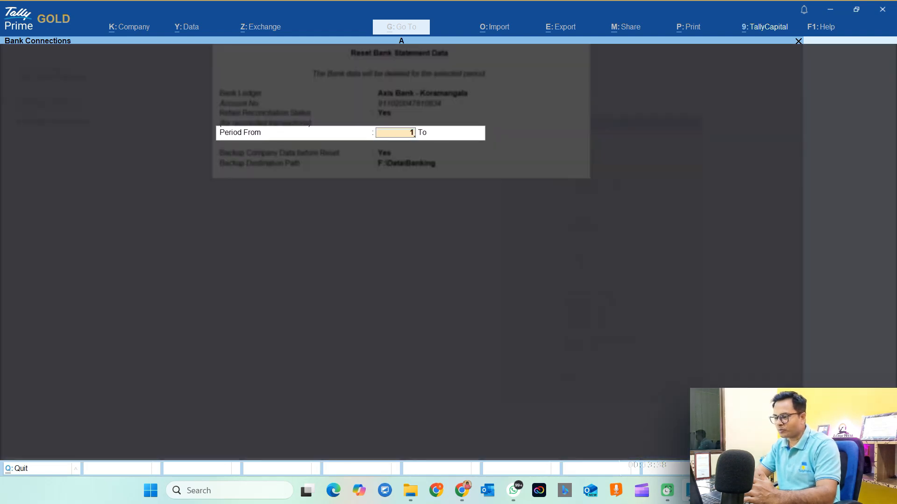
pyautogui.write(' dec')
pyautogui.press('Return')
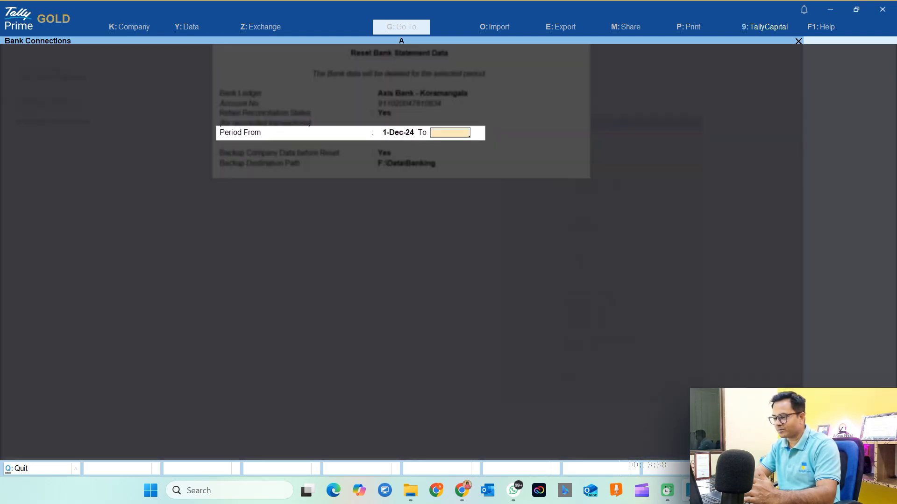
pyautogui.write('31')
pyautogui.press('Return')
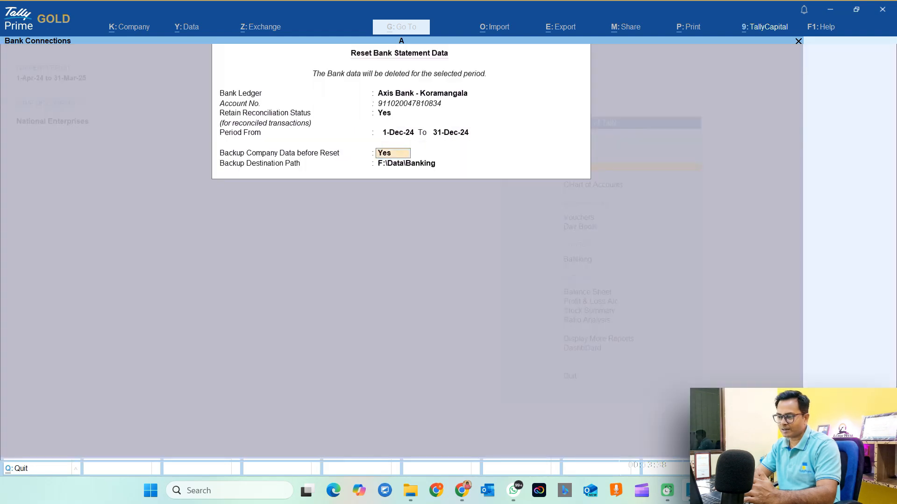
# - Keep the company data backup to F:\Data\Banking and confirm the reset of the bank statement data
pyautogui.press('Return')
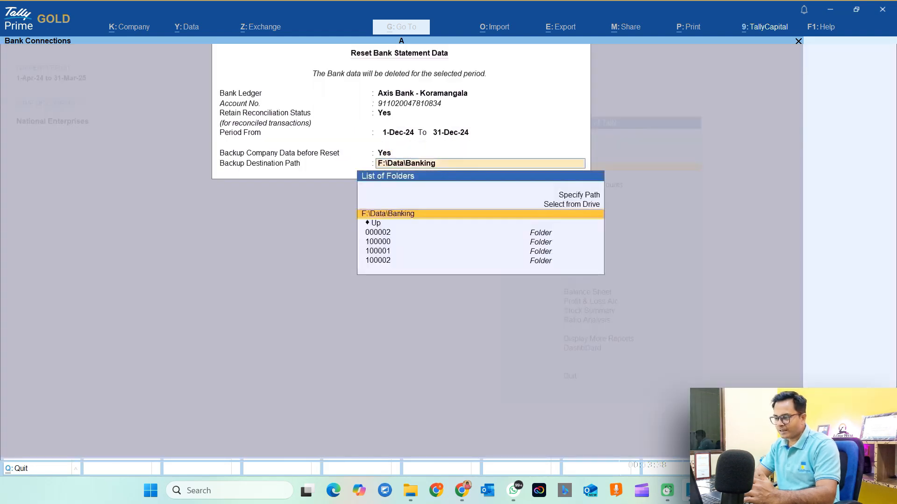
pyautogui.press('Return')
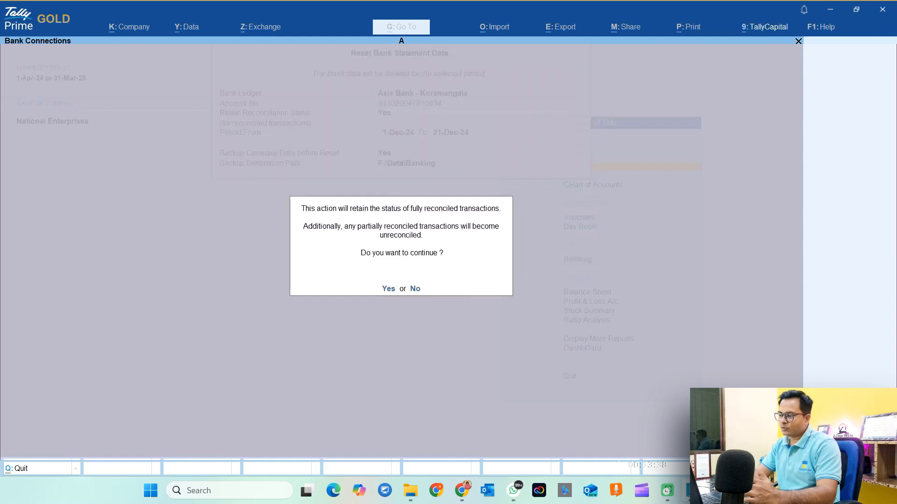
pyautogui.press('Return')
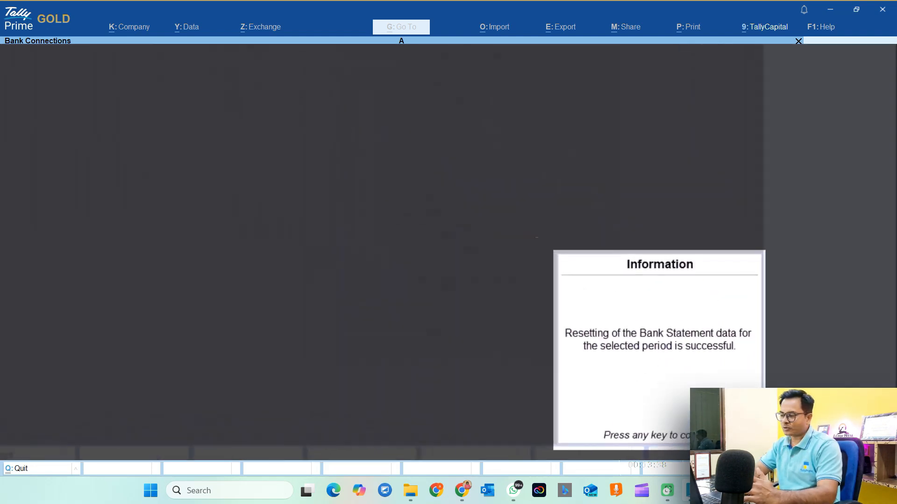
pyautogui.press('Escape')
# - Log out of the current Connected Banking session
pyautogui.click(260, 29)
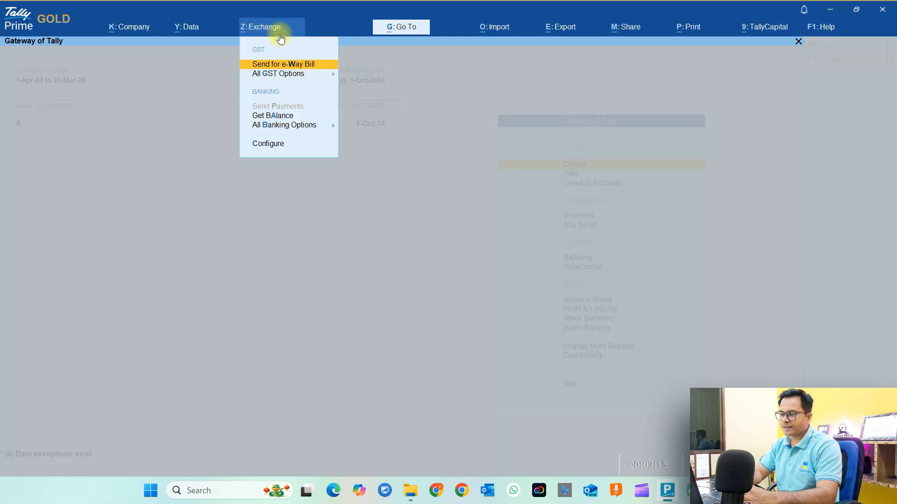
pyautogui.click(304, 126)
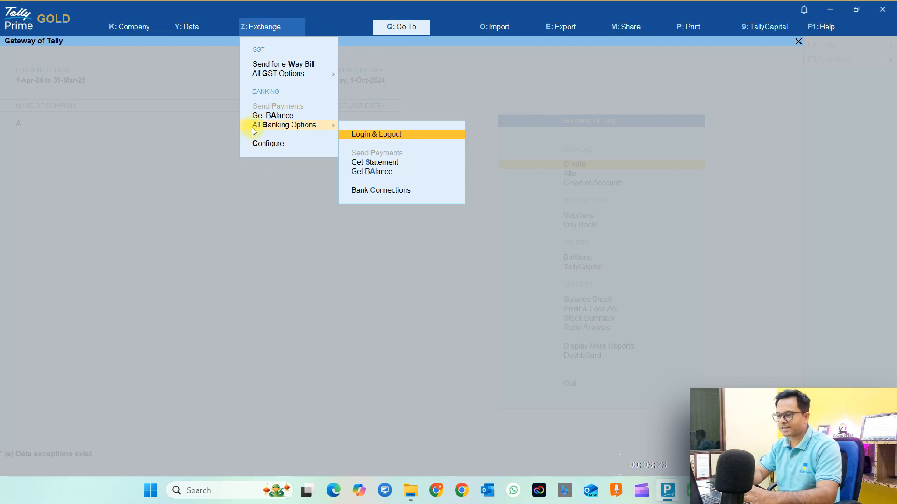
pyautogui.click(279, 203)
pyautogui.click(261, 29)
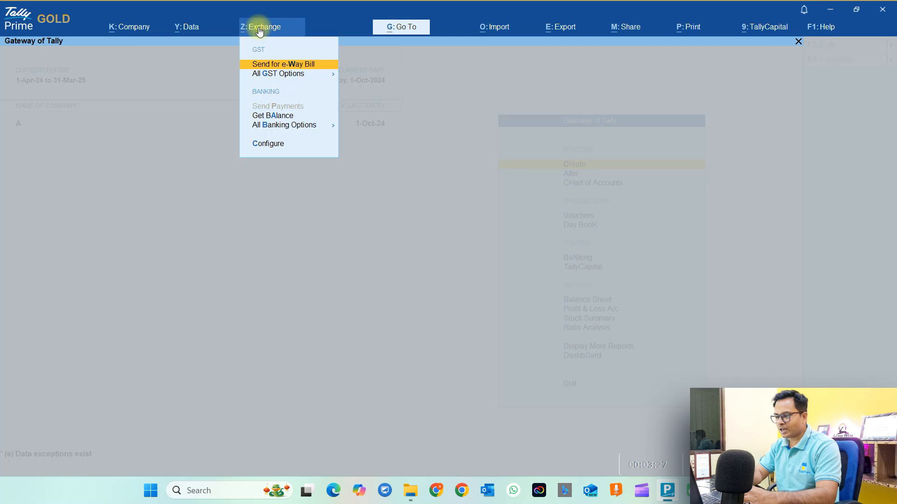
pyautogui.click(310, 127)
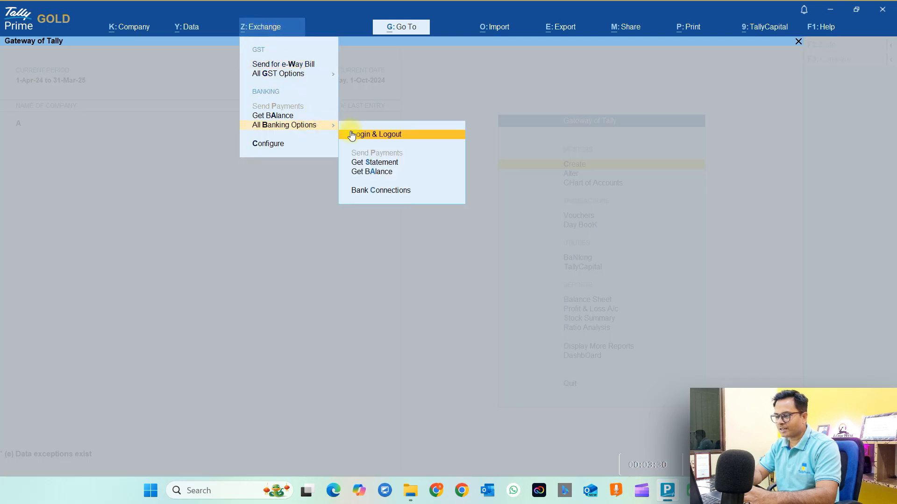
pyautogui.click(376, 135)
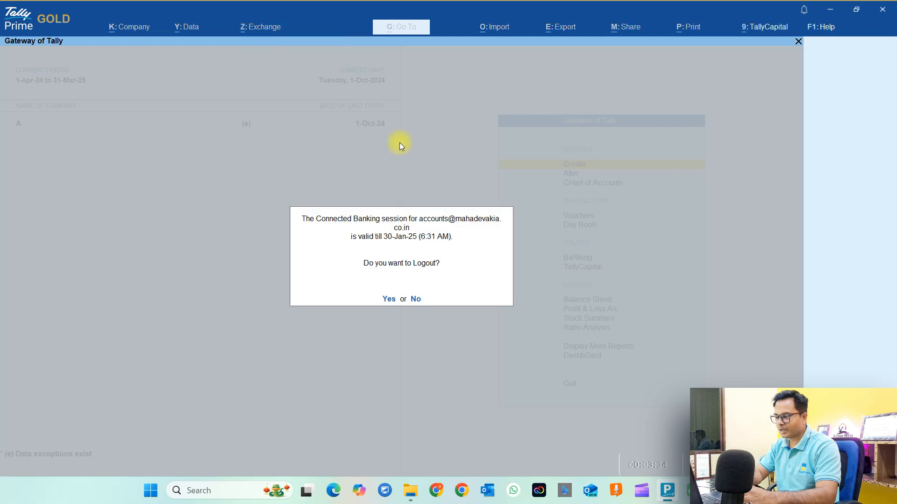
pyautogui.click(390, 304)
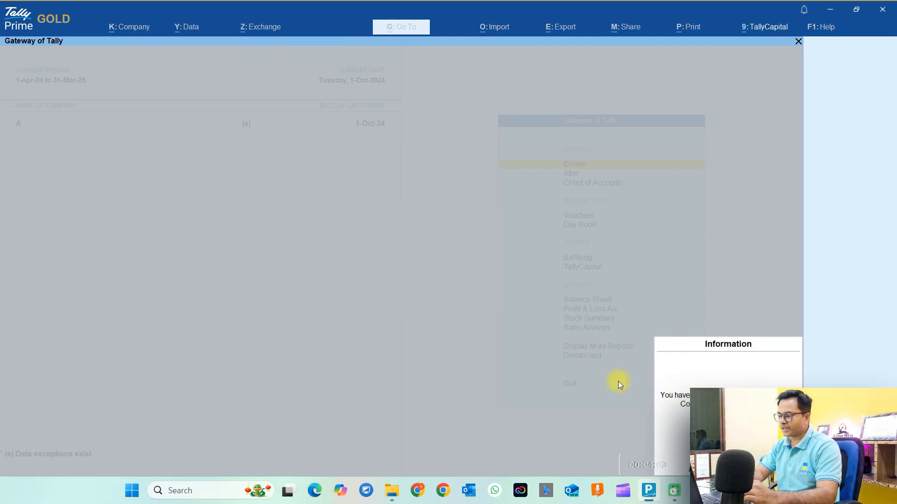
pyautogui.press('Return')
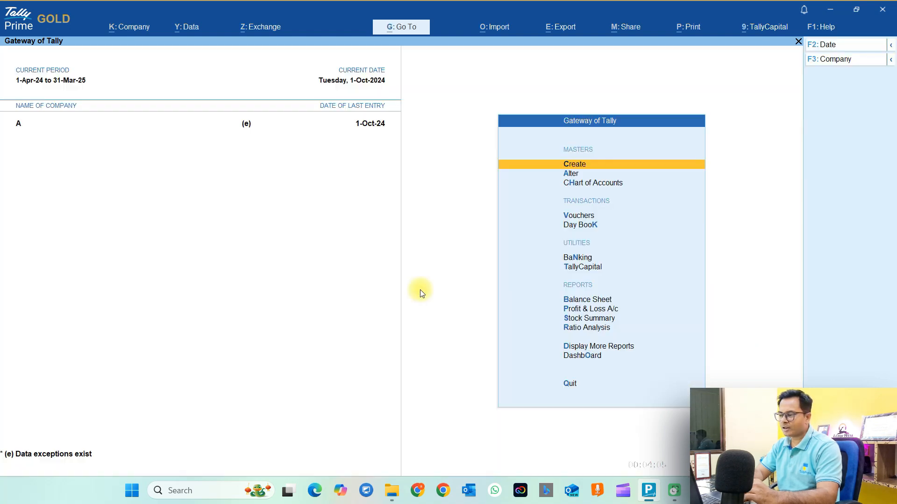
# - Start a new Connected Banking login and replace the Tally.NET ID with the new user's e-mail address
pyautogui.click(256, 32)
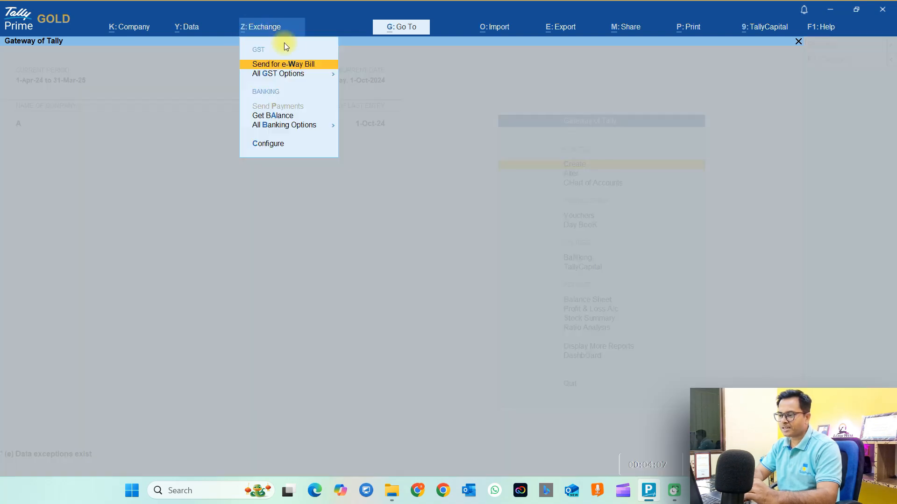
pyautogui.click(277, 126)
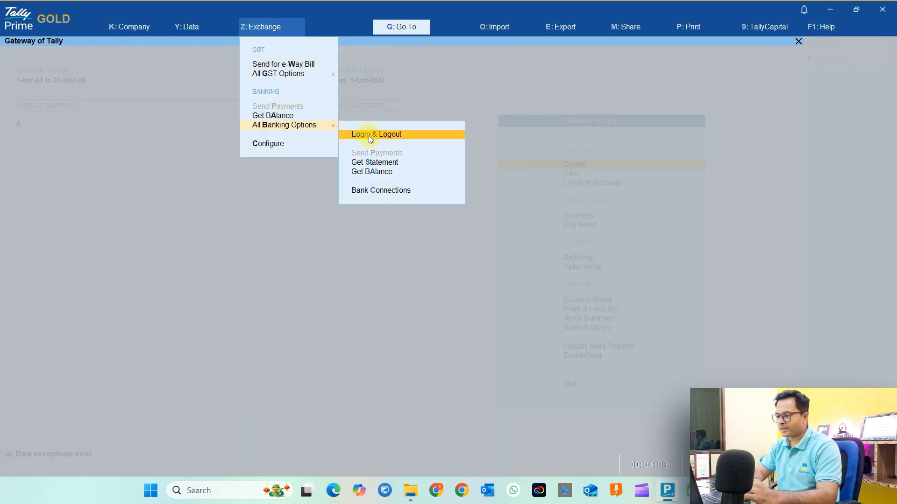
pyautogui.click(387, 136)
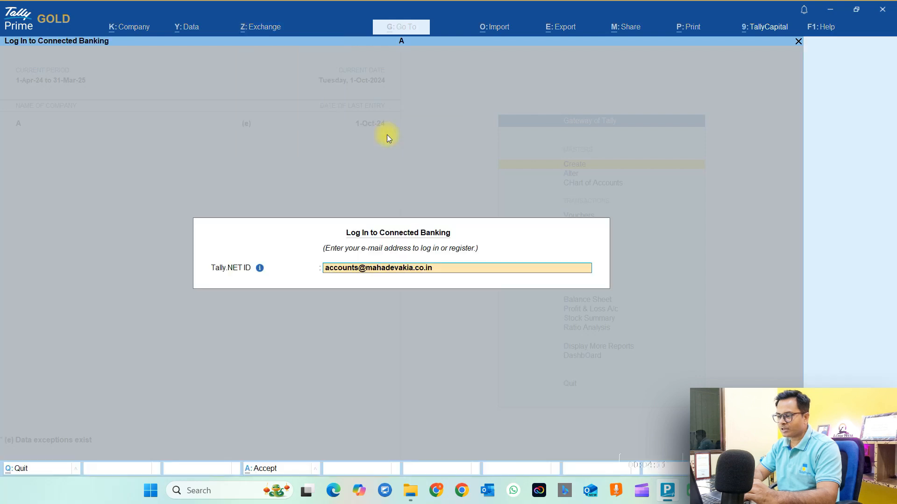
pyautogui.press('Delete')
pyautogui.press('Delete')
pyautogui.press('Delete')
pyautogui.press('Delete')
pyautogui.press('Delete')
pyautogui.press('Delete')
pyautogui.press('Delete')
pyautogui.press('Delete')
pyautogui.press('Delete')
pyautogui.press('Delete')
pyautogui.press('Delete')
pyautogui.press('Delete')
pyautogui.press('Delete')
pyautogui.press('Delete')
pyautogui.press('Delete')
pyautogui.press('Delete')
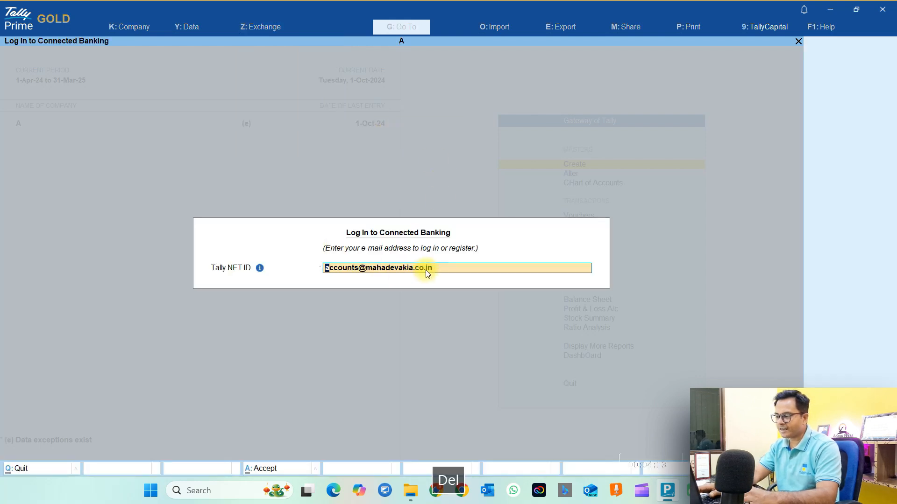
pyautogui.press('Delete')
pyautogui.press('Delete')
pyautogui.press('Delete')
pyautogui.press('Delete')
pyautogui.press('Delete')
pyautogui.press('Delete')
pyautogui.press('Delete')
pyautogui.press('Delete')
pyautogui.press('Delete')
pyautogui.press('Delete')
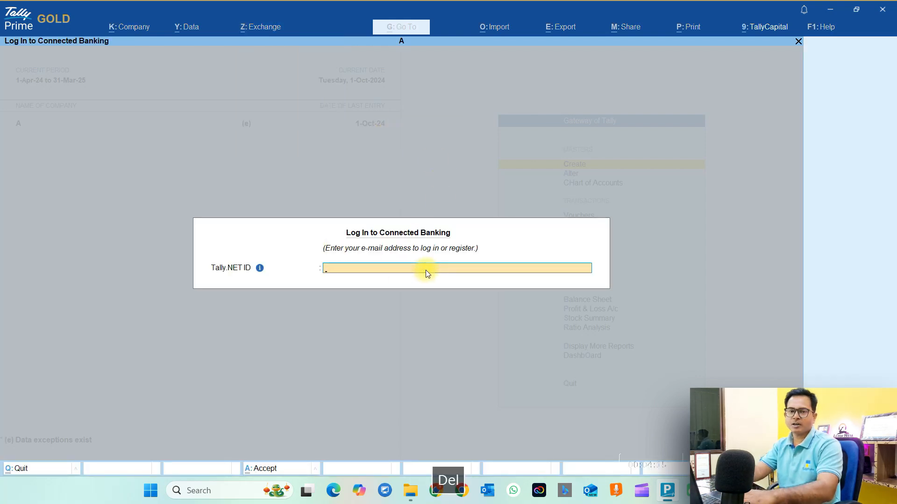
pyautogui.write('u')
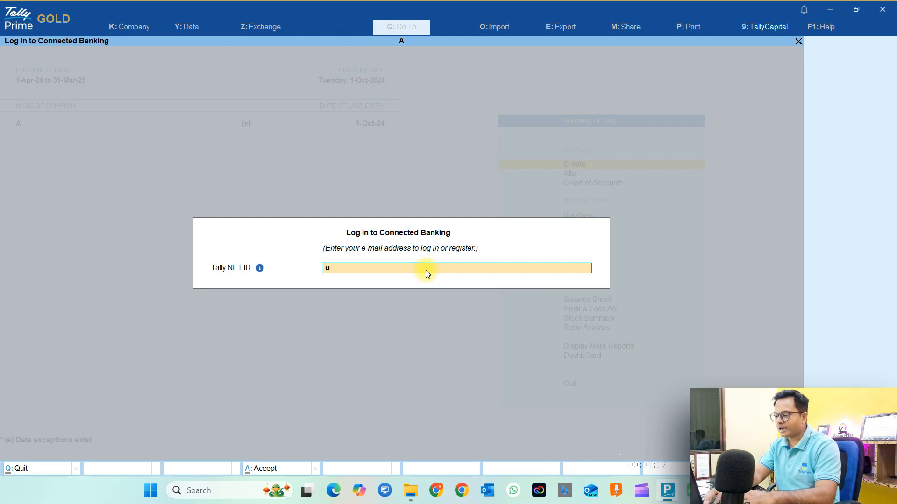
pyautogui.write('ser')
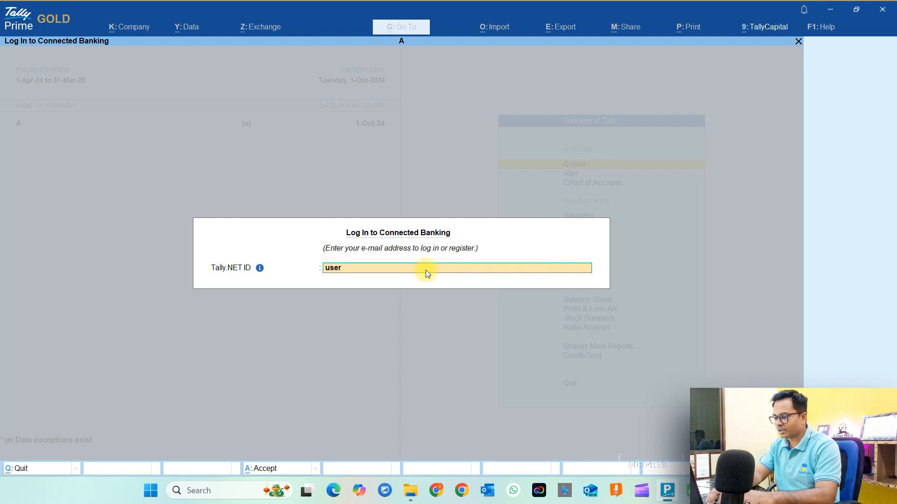
pyautogui.write('@')
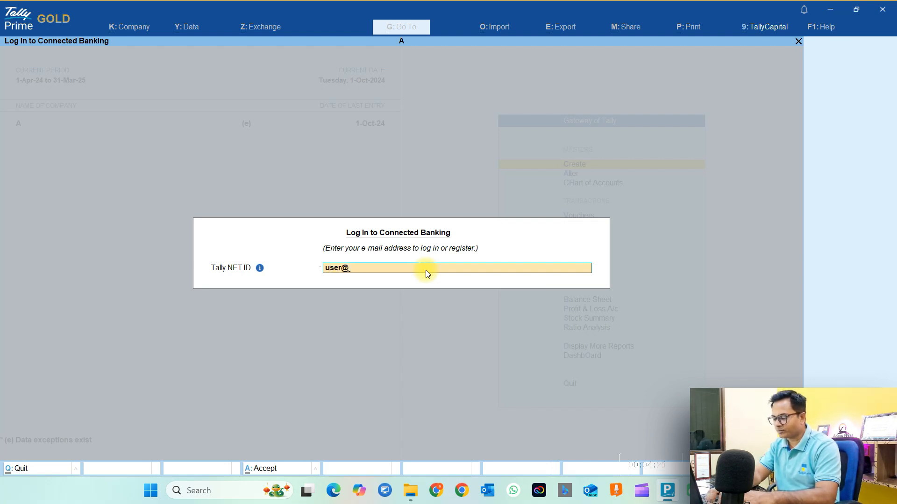
pyautogui.write('gmail.com')
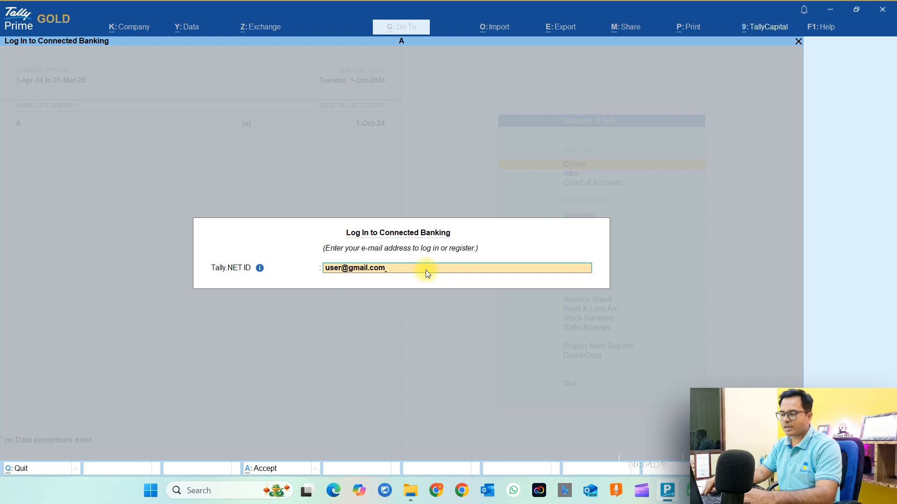
pyautogui.press('Return')
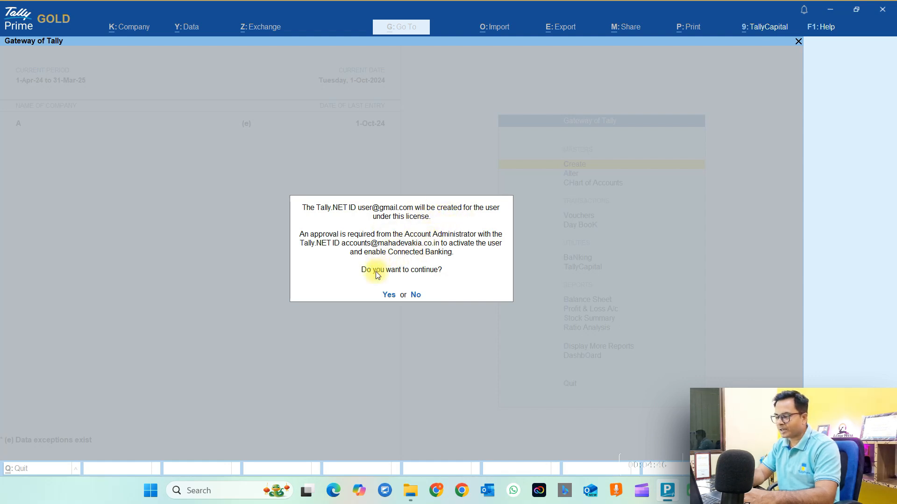
# - Agree to create the new Tally.NET user and approve its Connected Banking access as Account Administrator, then leave the login form
pyautogui.click(389, 295)
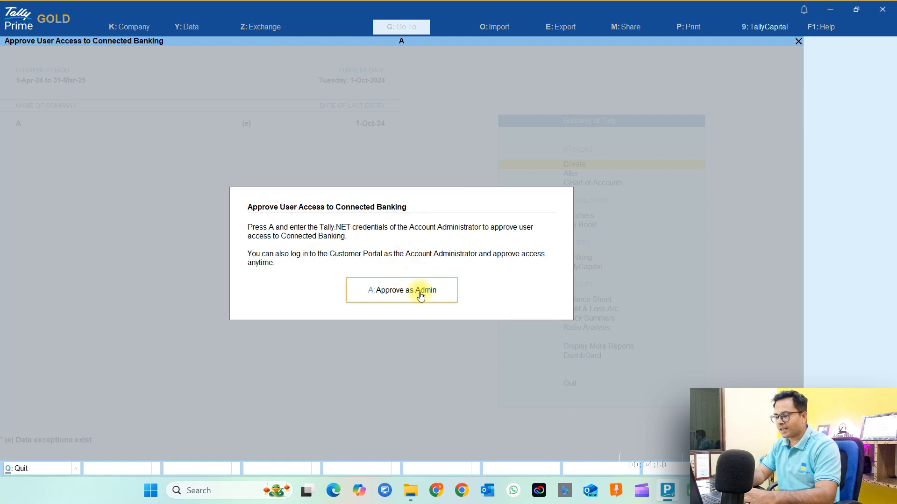
pyautogui.click(377, 291)
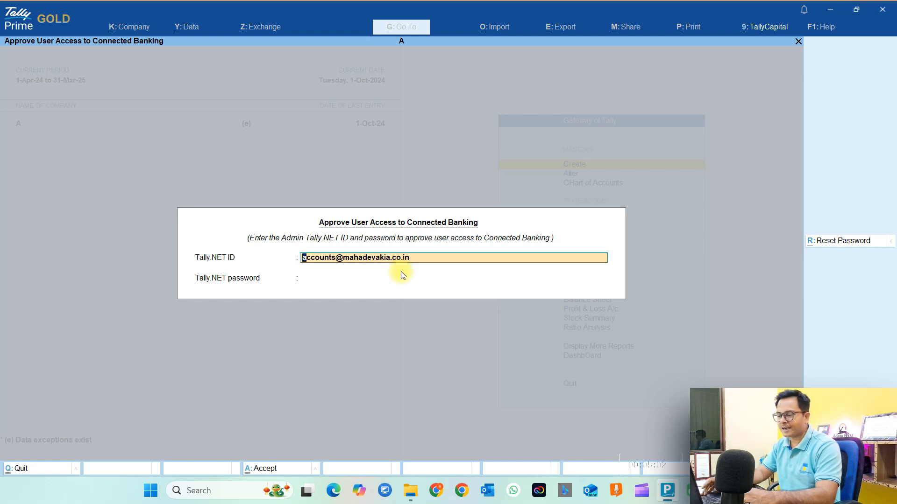
pyautogui.press('Return')
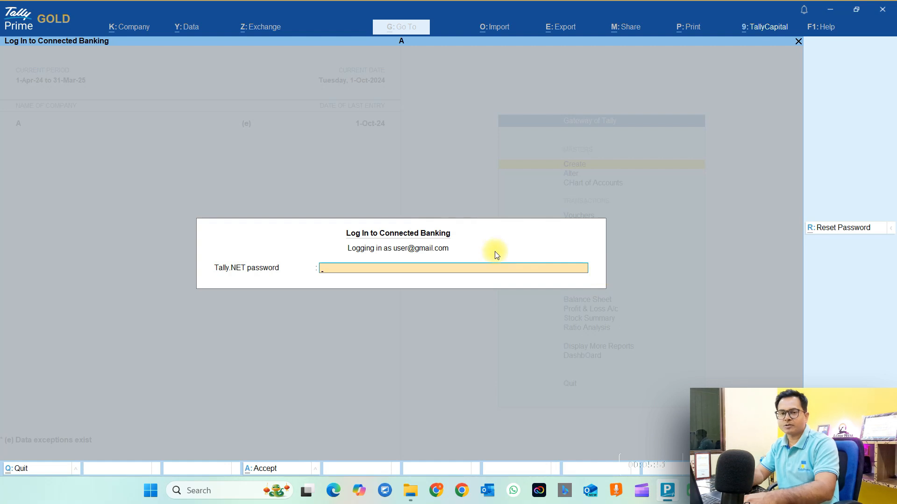
pyautogui.press('Escape')
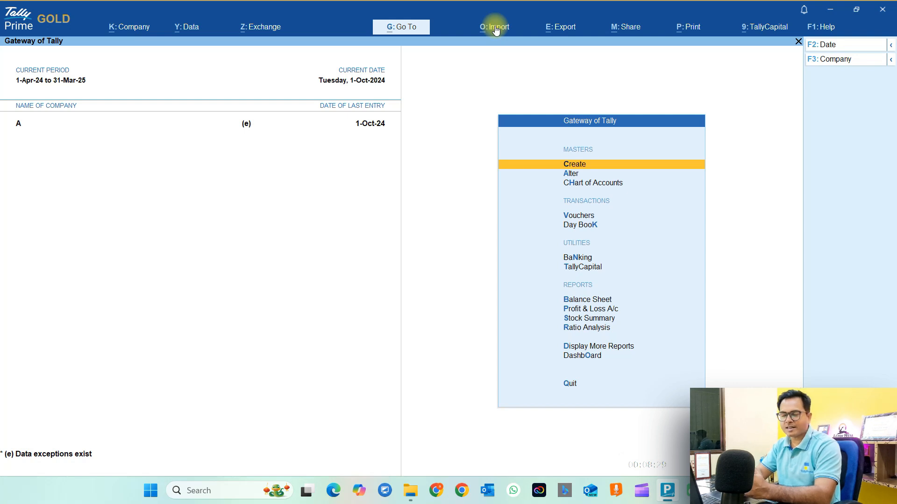
# - Begin a bank statement import and create a new bank ledger for it named ICICI BANK CA, without an alias
pyautogui.click(496, 29)
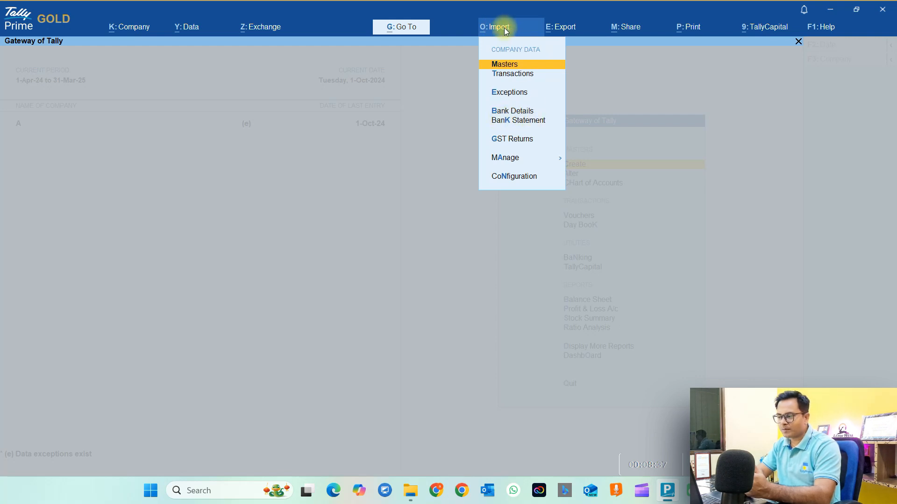
pyautogui.click(517, 122)
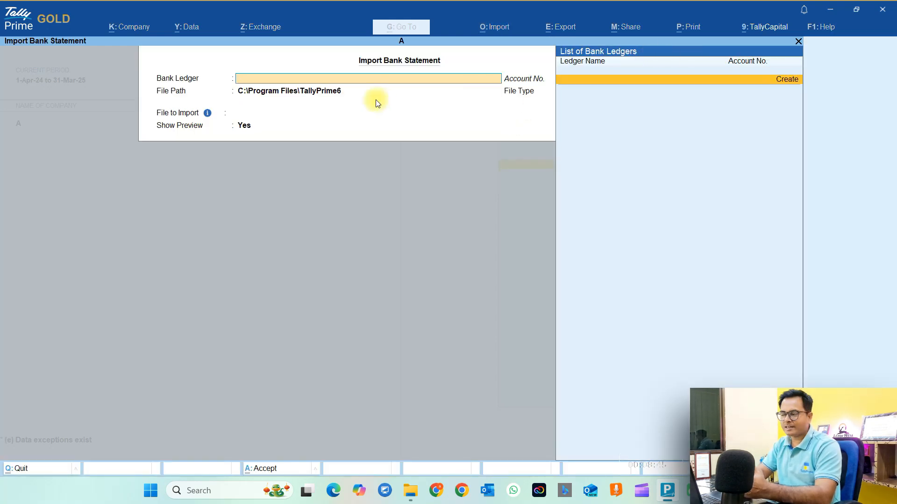
pyautogui.click(784, 80)
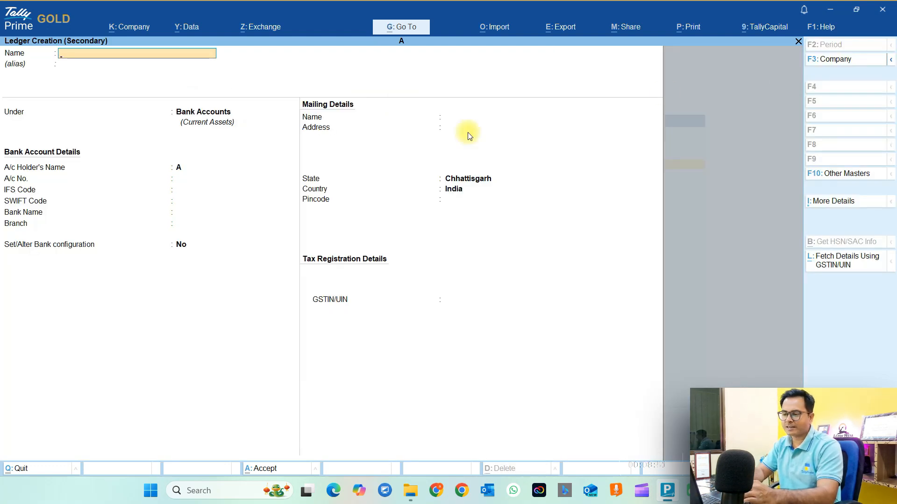
pyautogui.write('ICICI ')
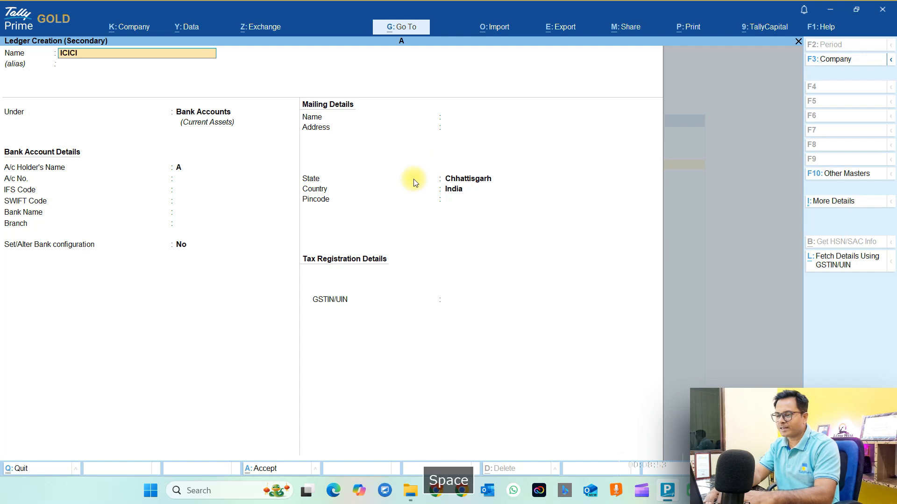
pyautogui.write('BANK CA')
pyautogui.press('Return')
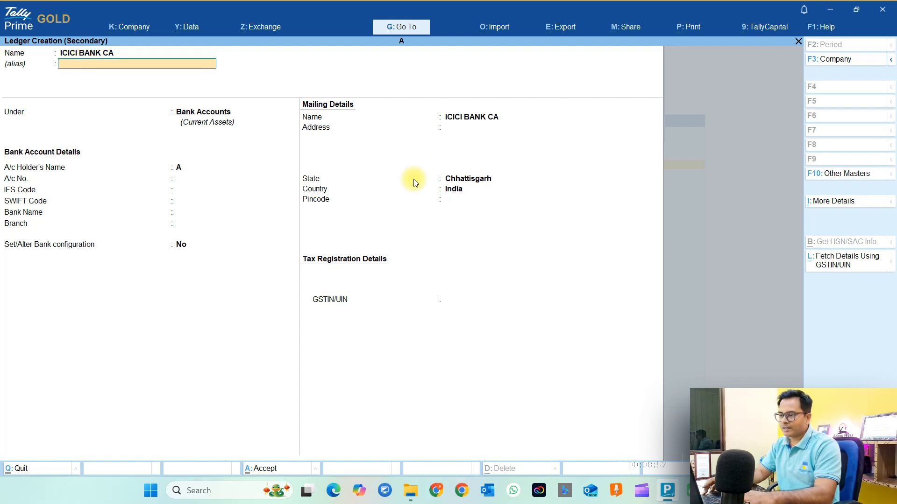
pyautogui.press('Return')
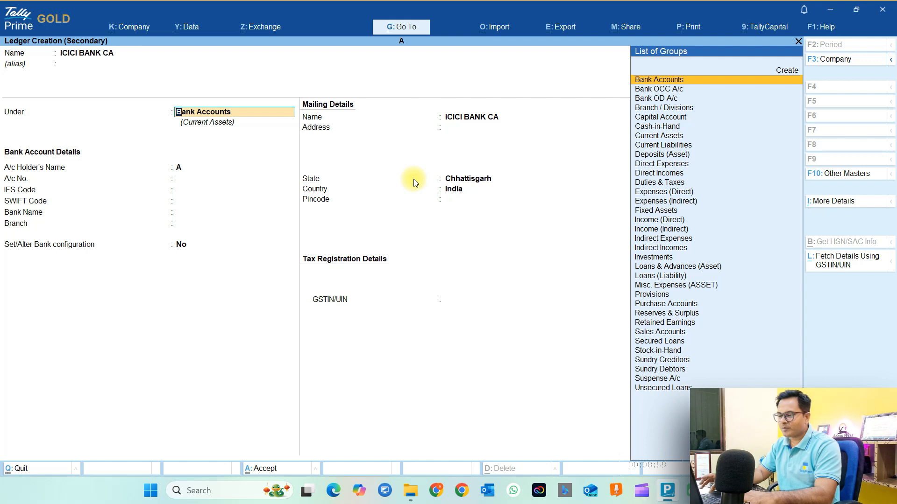
# - Keep the ledger under Bank Accounts, leave the account number, IFS and SWIFT codes blank, and choose ICICI Bank (India) as the bank name
pyautogui.press('Return')
pyautogui.press('Return')
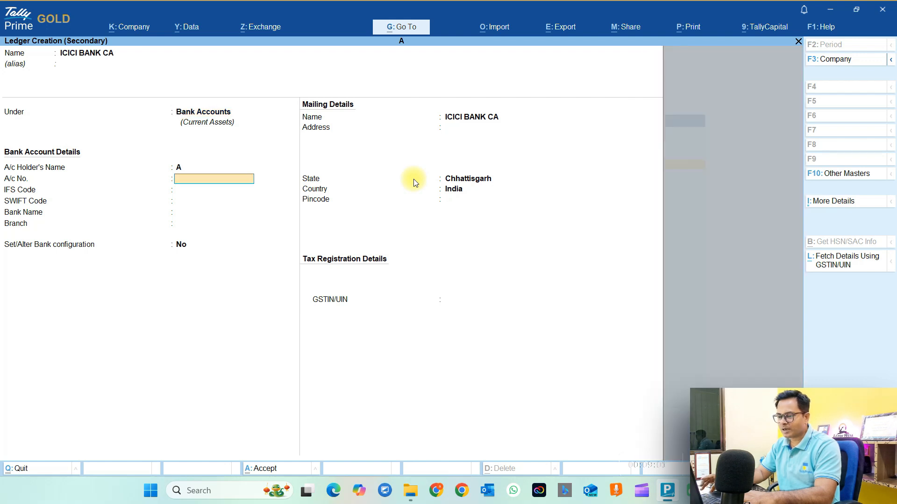
pyautogui.press('Return')
pyautogui.press('Return')
pyautogui.press('Return')
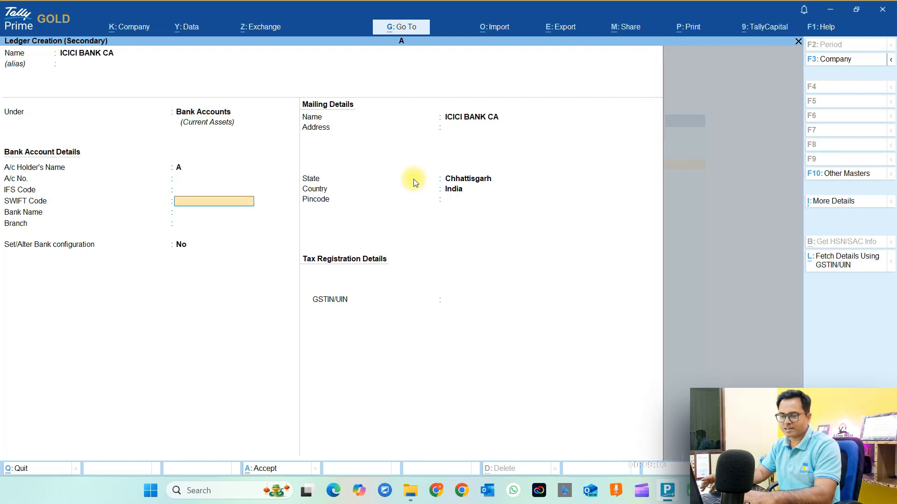
pyautogui.press('Return')
pyautogui.press('BackSpace')
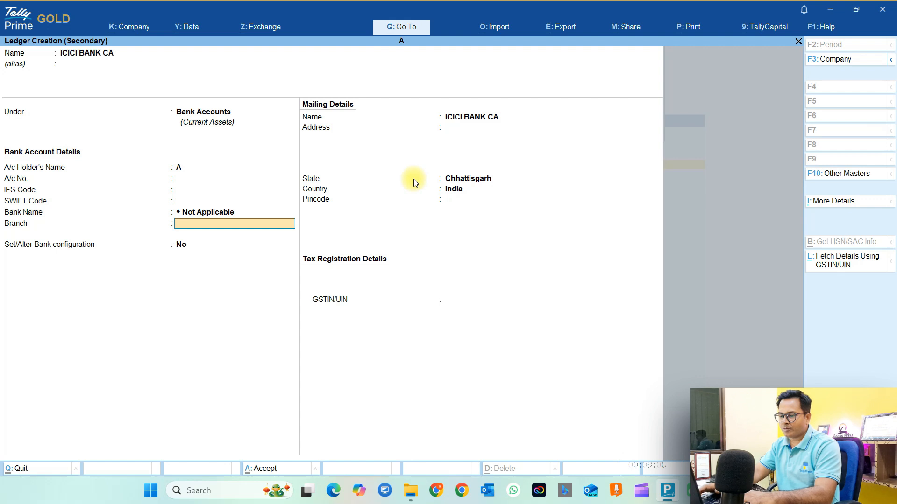
pyautogui.press('BackSpace')
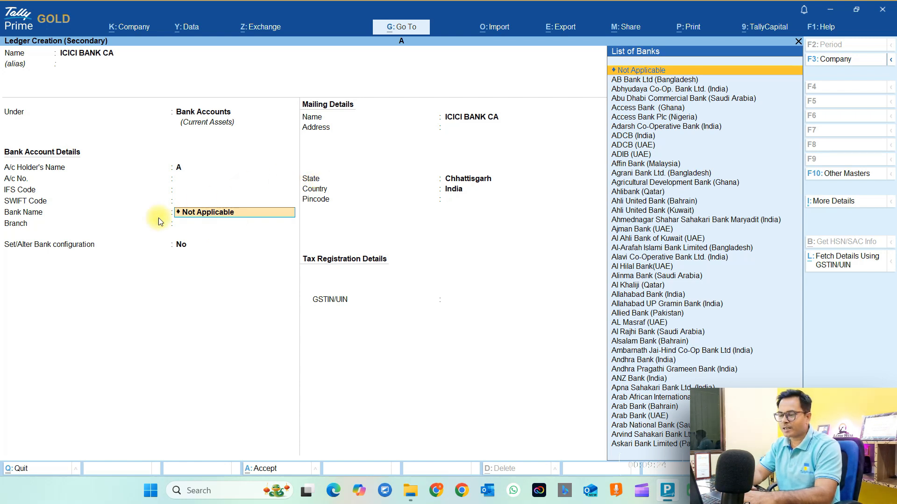
pyautogui.write('CICI')
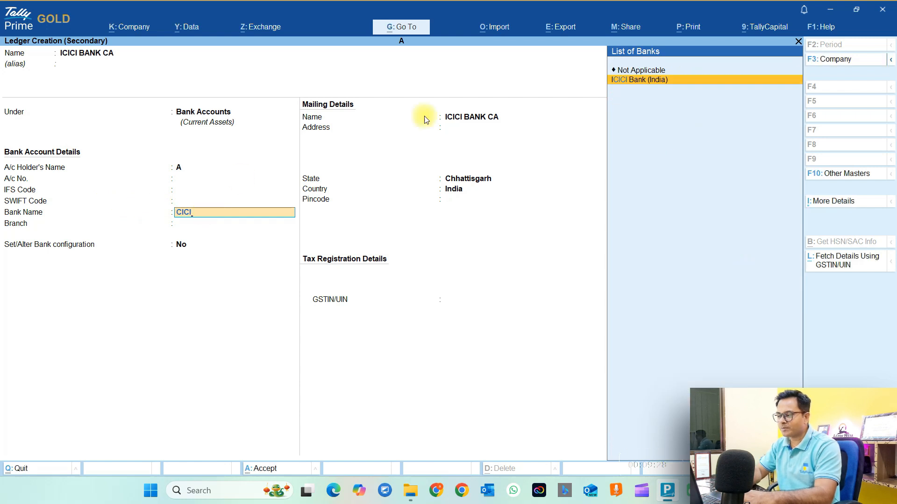
pyautogui.click(651, 80)
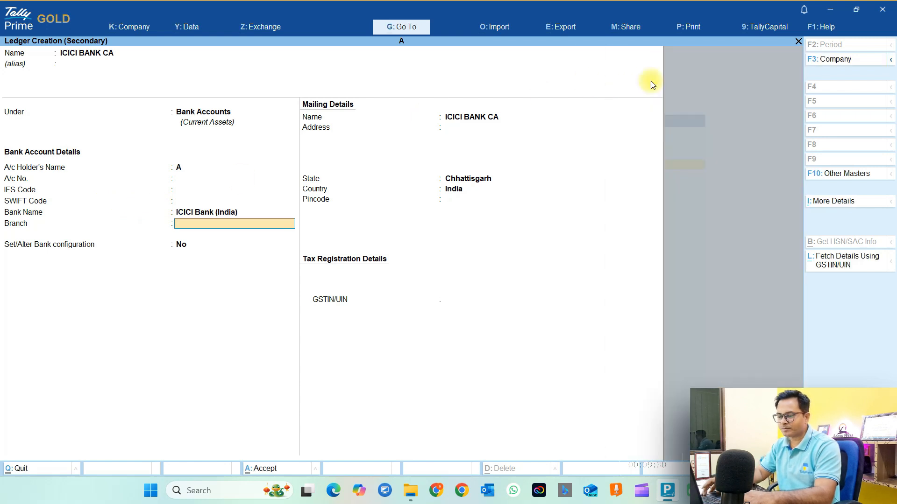
# - Leave the branch blank, set Set/Alter Bank configuration to Yes, and keep the default cheque settings
pyautogui.press('Return')
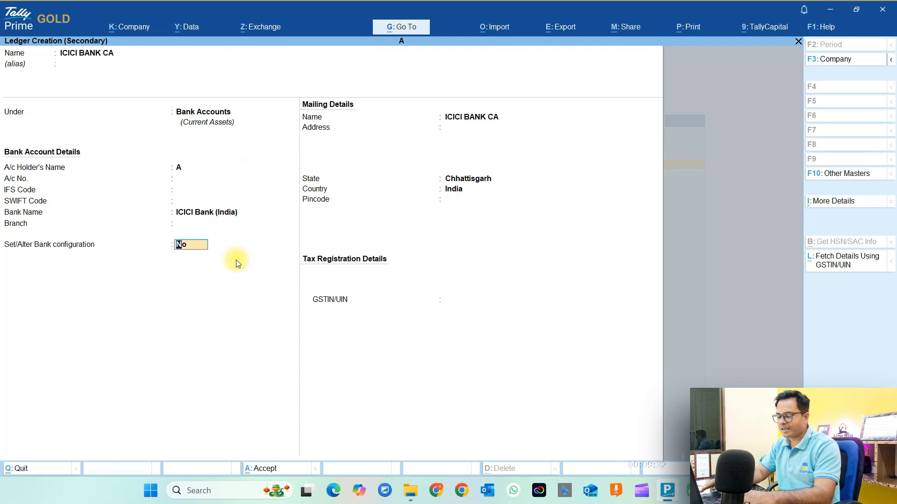
pyautogui.write('Y')
pyautogui.press('Return')
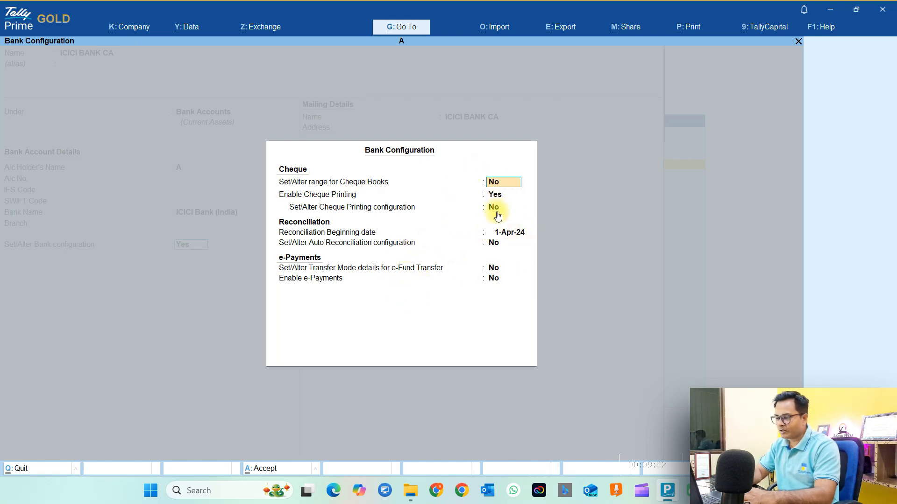
pyautogui.press('Return')
pyautogui.press('Return')
pyautogui.press('Return')
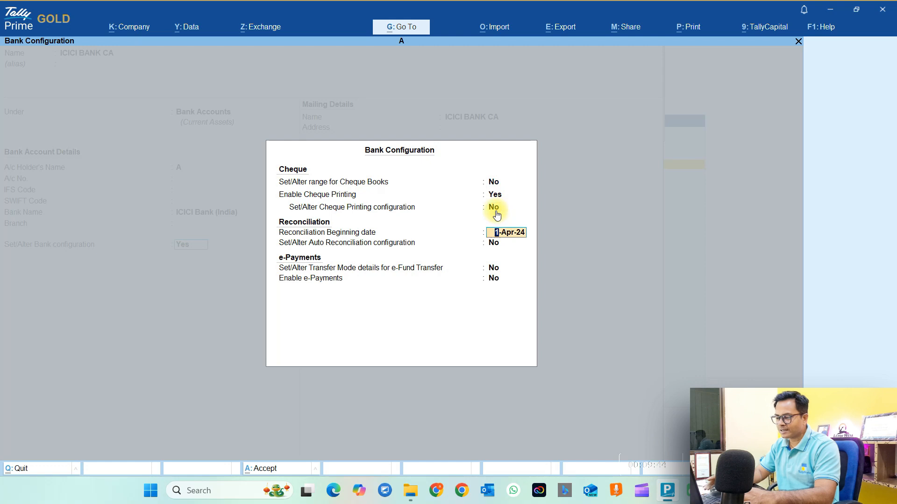
# - Enable the auto reconciliation configuration with Receipt for deposits, Payment for withdrawals, and a separate Contra voucher type for interbank/cash transactions
pyautogui.click(508, 244)
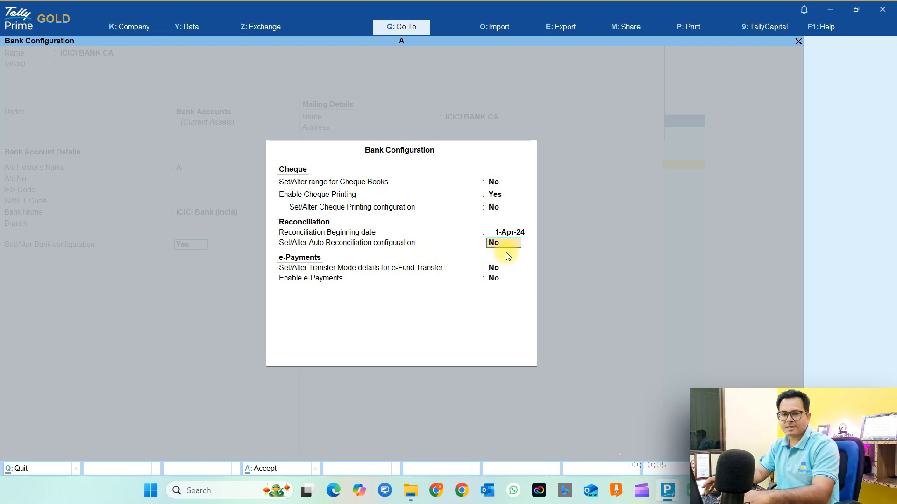
pyautogui.write('y')
pyautogui.press('Return')
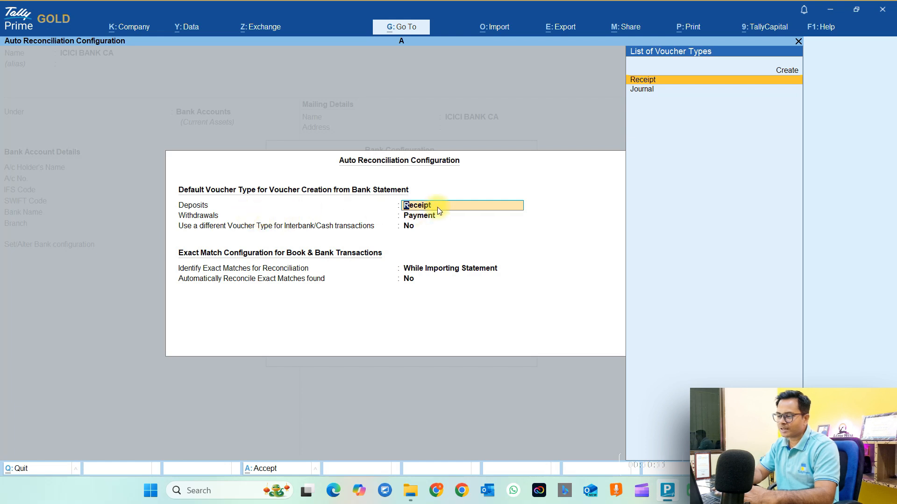
pyautogui.press('Return')
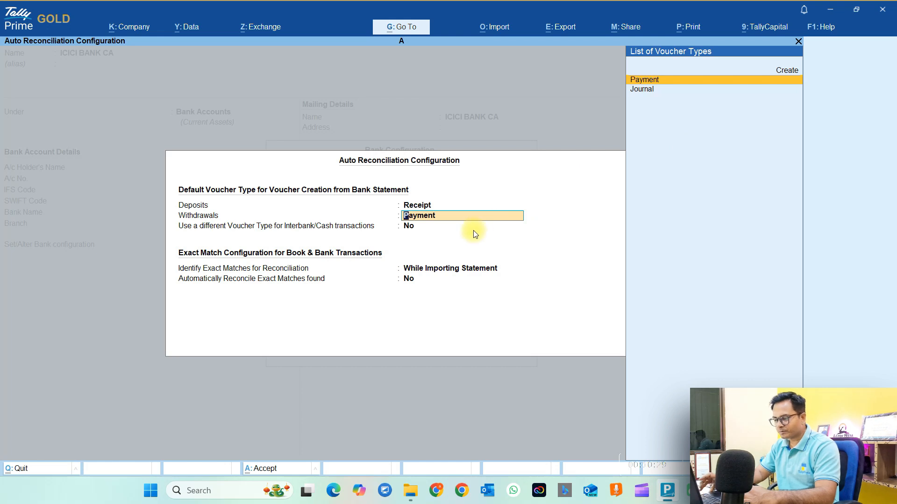
pyautogui.press('Return')
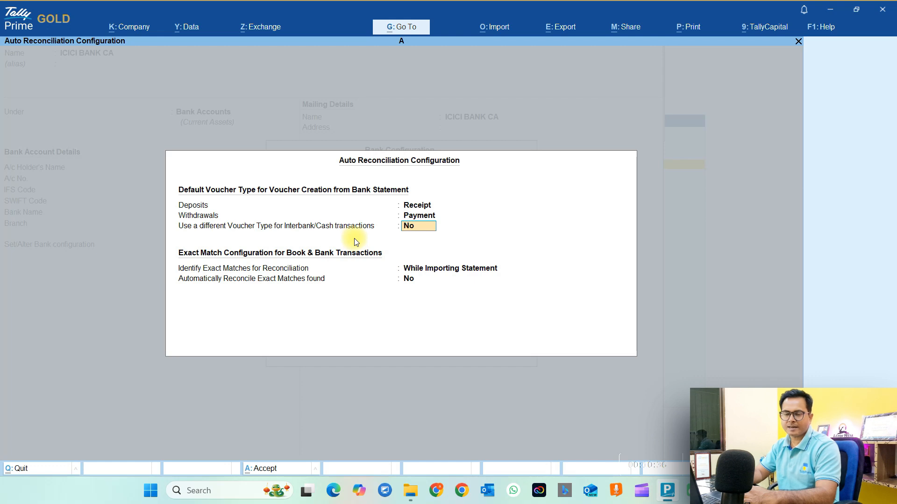
pyautogui.write('y')
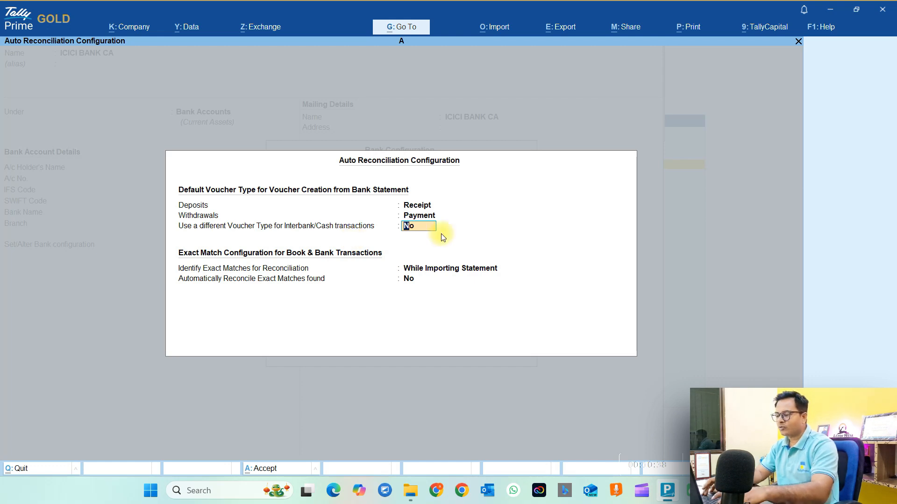
pyautogui.press('Return')
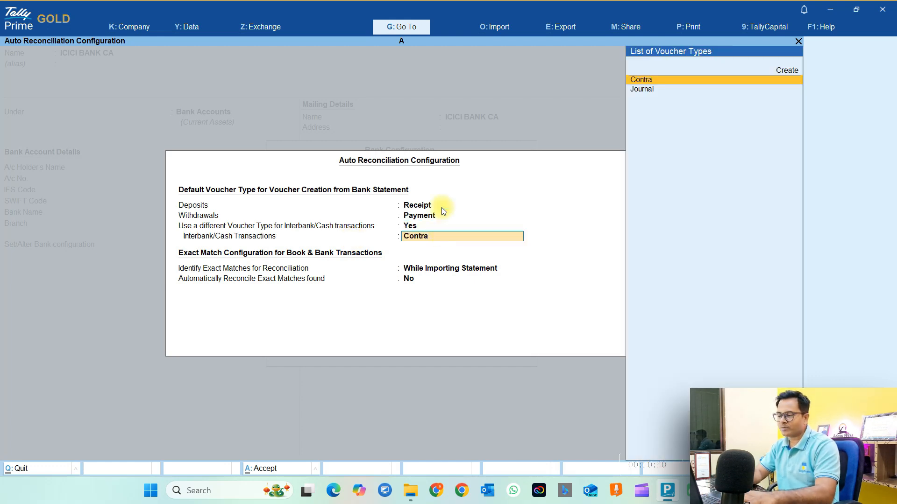
pyautogui.press('Return')
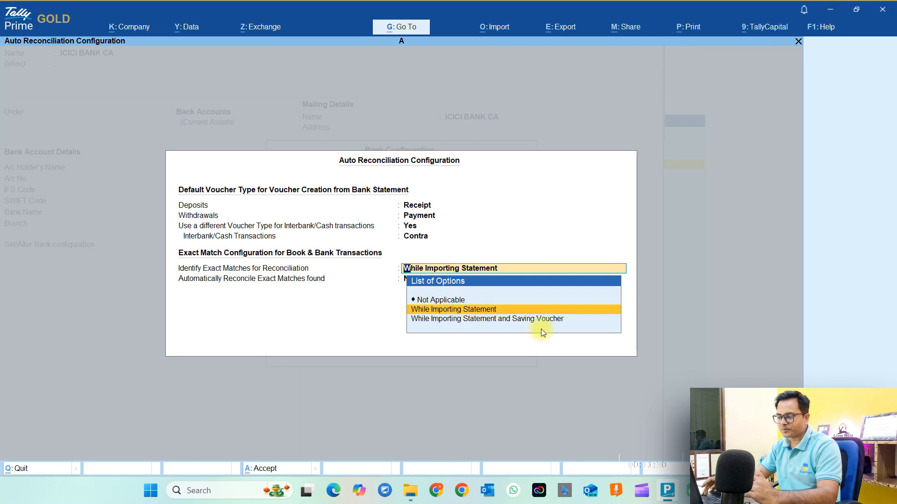
# - Identify exact matches While Importing Statement and set automatic reconciliation of exact matches to Yes
pyautogui.press('Return')
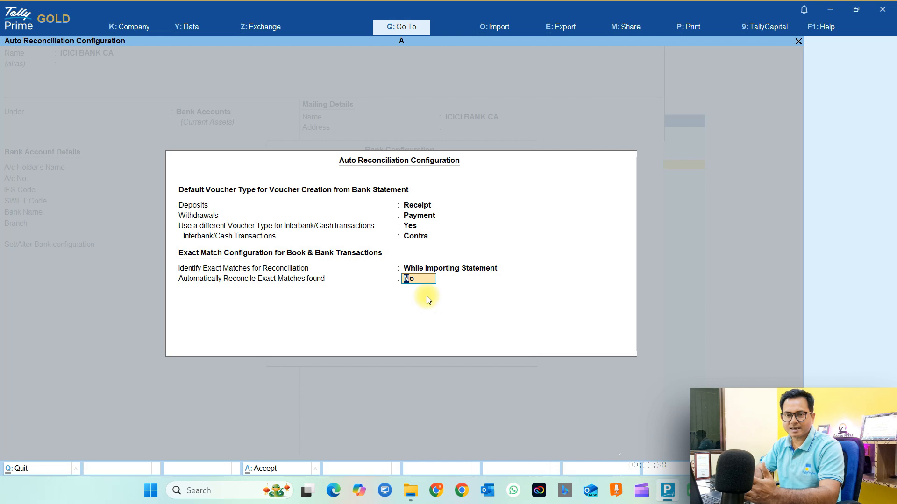
pyautogui.write('Y')
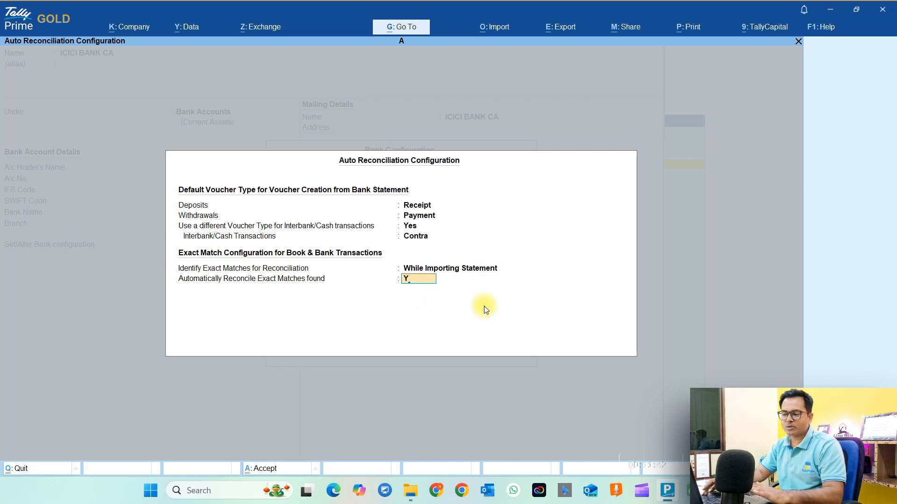
pyautogui.press('Return')
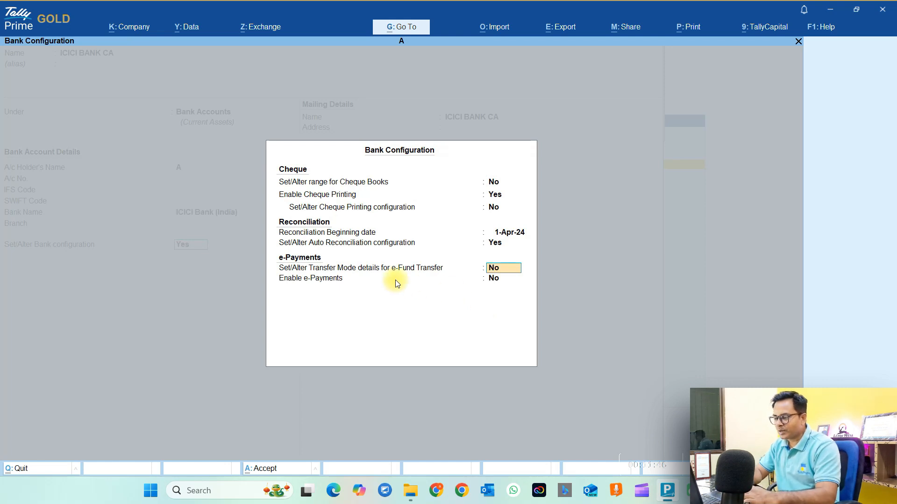
# - Enable the e-Fund transfer mode details, keeping RTGS from 2,00,000.00, IMPS up to 5,00,000.00, and RTGS as the preferred mode
pyautogui.write('Y')
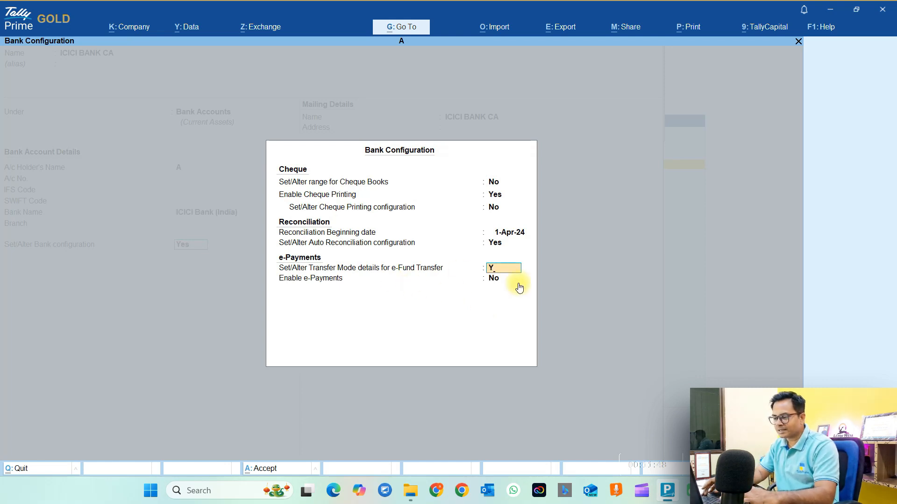
pyautogui.press('Return')
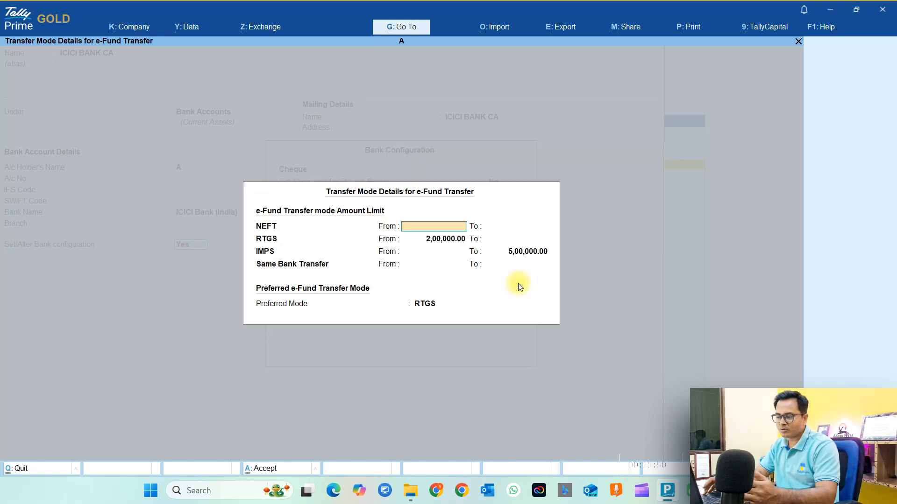
pyautogui.press('Return')
pyautogui.press('Return')
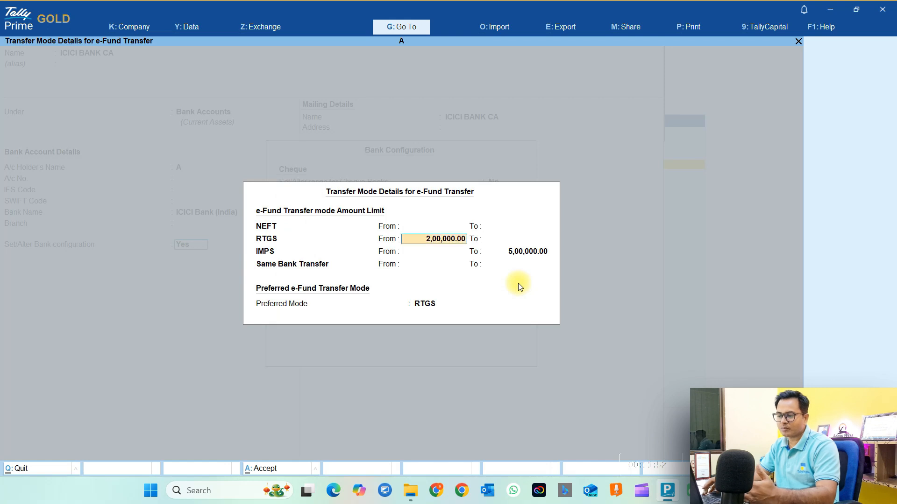
pyautogui.press('Return')
pyautogui.press('Return')
pyautogui.press('Return')
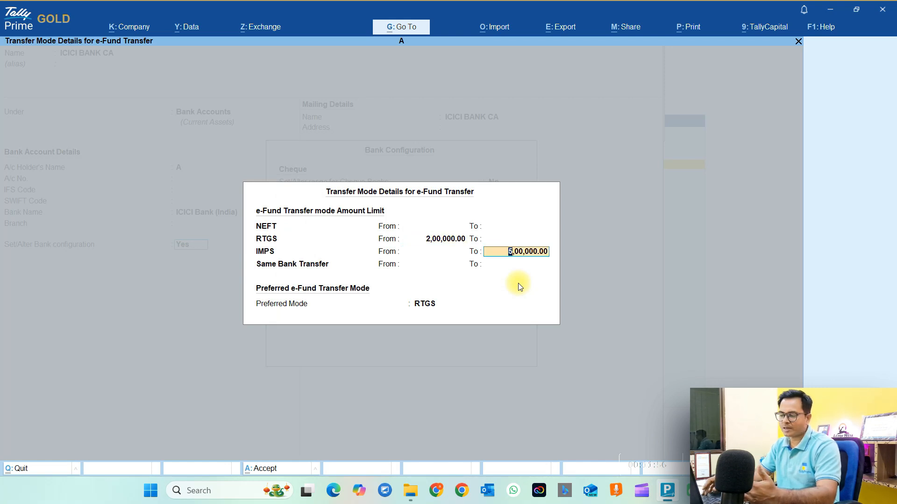
pyautogui.press('Return')
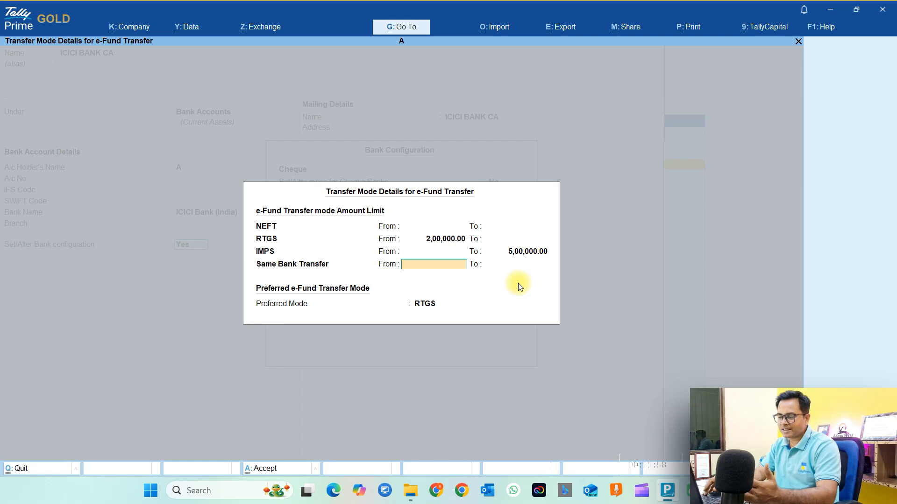
pyautogui.press('Return')
pyautogui.press('Return')
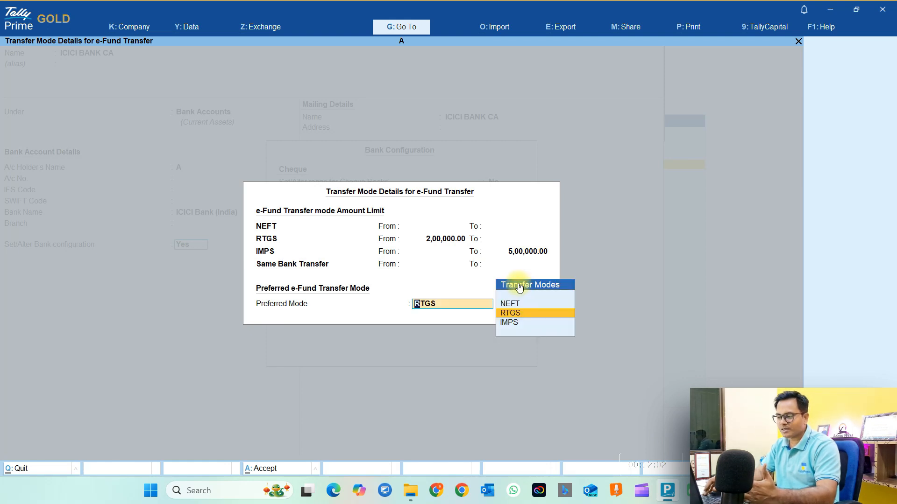
pyautogui.press('Return')
# - Enable e-Payments for the bank, view the banks' contact details in TallyHelp, and dismiss the Quick Heal safe banking prompt
pyautogui.write('Y')
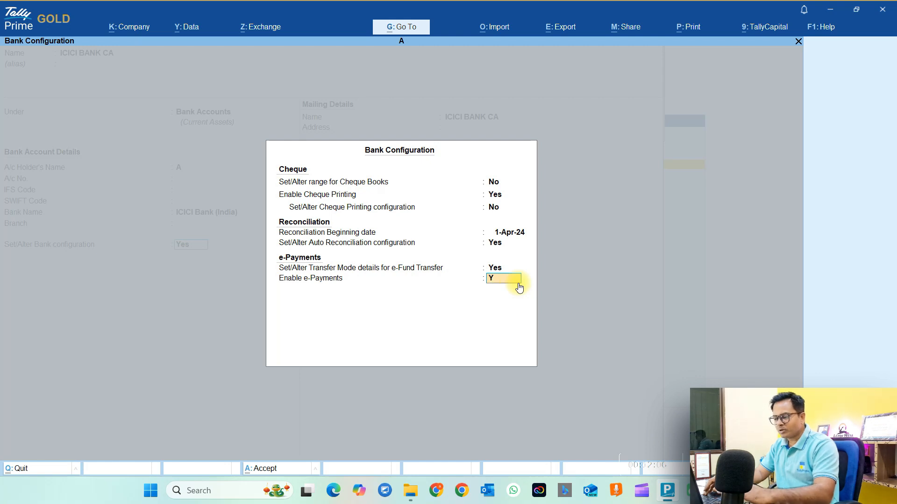
pyautogui.press('Return')
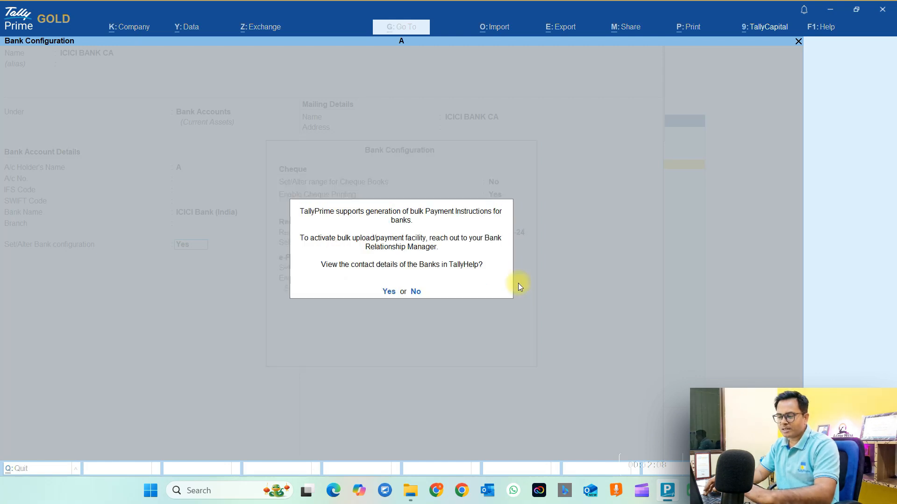
pyautogui.press('y')
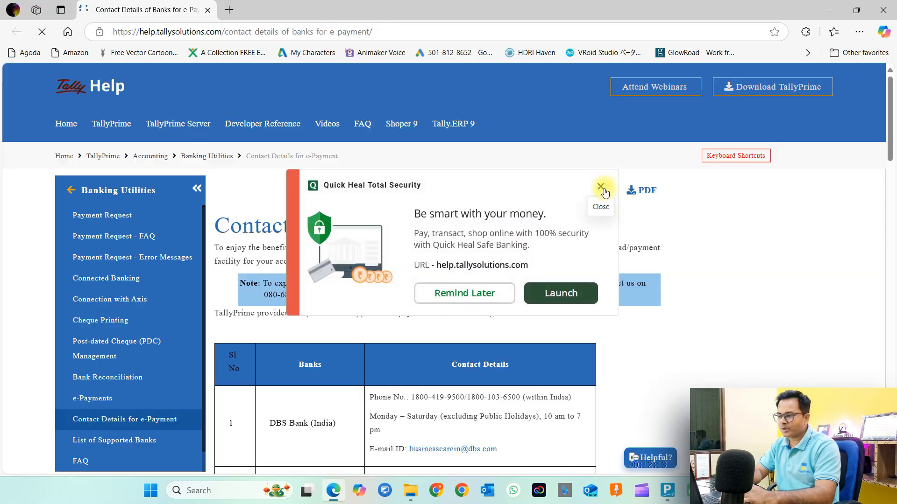
pyautogui.click(601, 186)
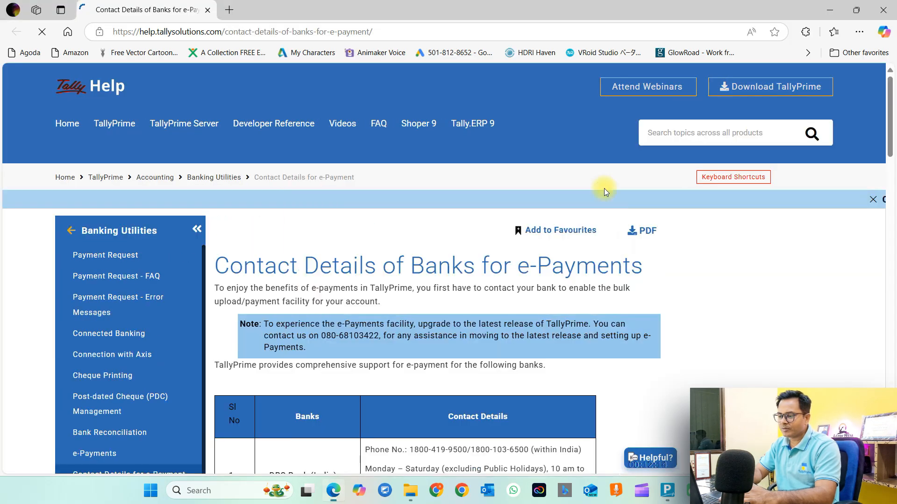
# - Look through the banks' e-Payments contact details, close the help page, and dismiss the Quick Heal safe banking prompt
pyautogui.moveTo(891, 91); pyautogui.dragTo(892, 283)
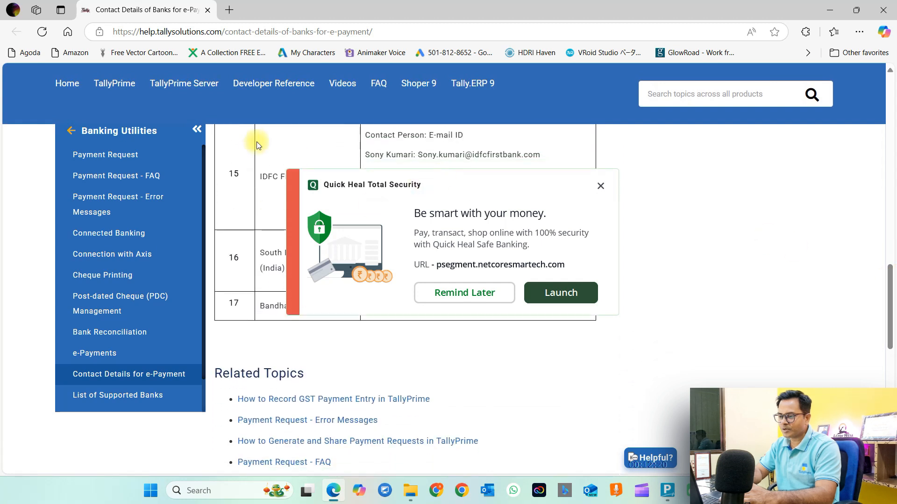
pyautogui.click(883, 10)
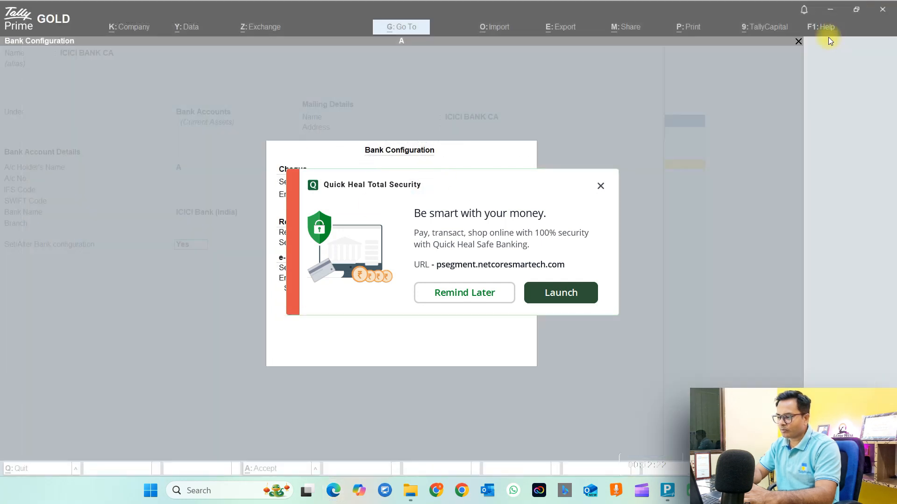
pyautogui.click(600, 186)
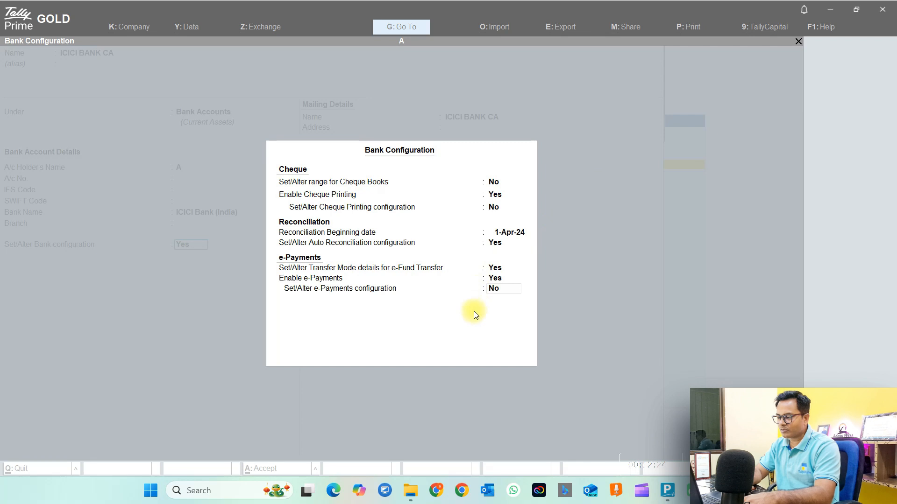
# - Accept the bank configuration with the e-Payments configuration left at No and save the ICICI BANK CA ledger
pyautogui.hotkey('ctrl', 'a')
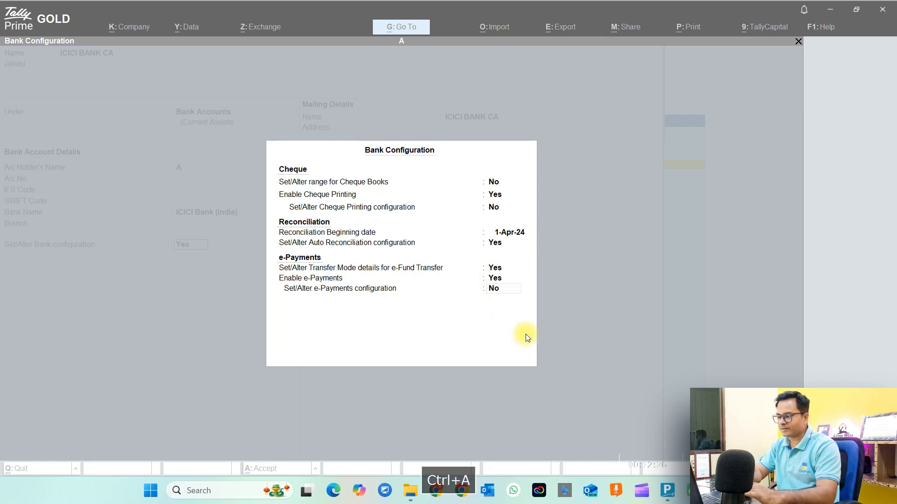
pyautogui.click(600, 197)
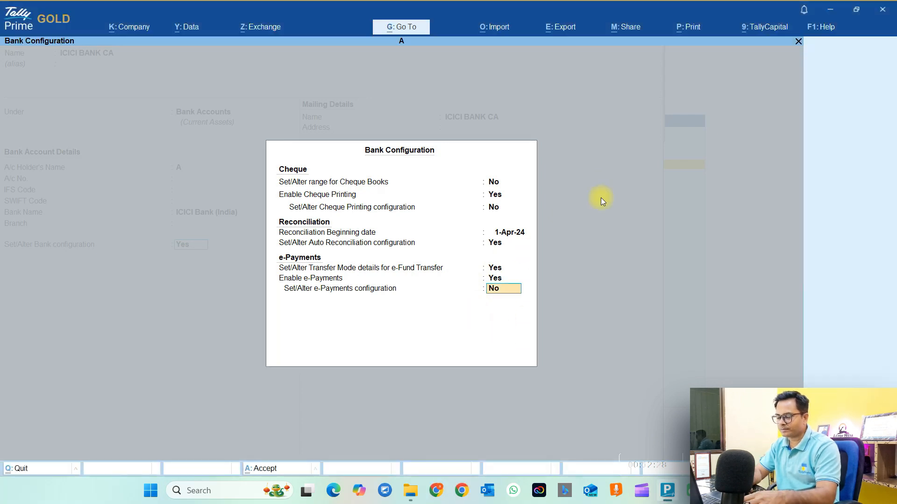
pyautogui.hotkey('ctrl', 'a')
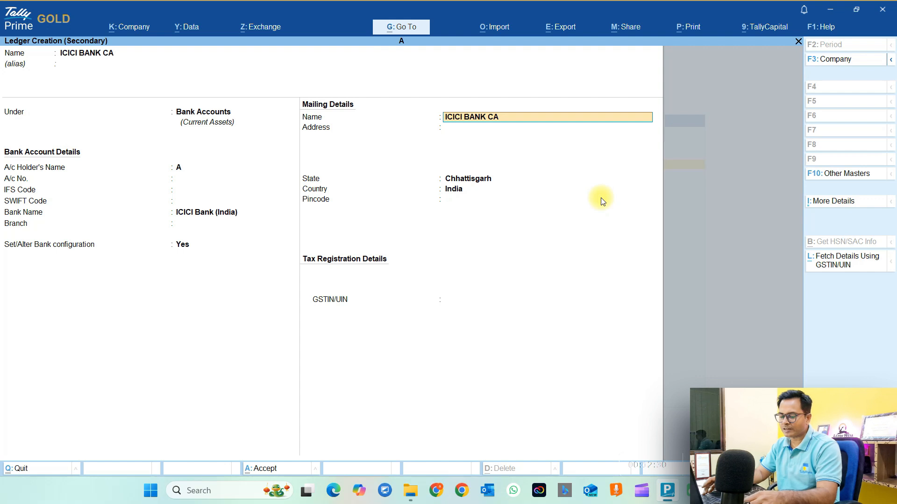
pyautogui.hotkey('ctrl', 'a')
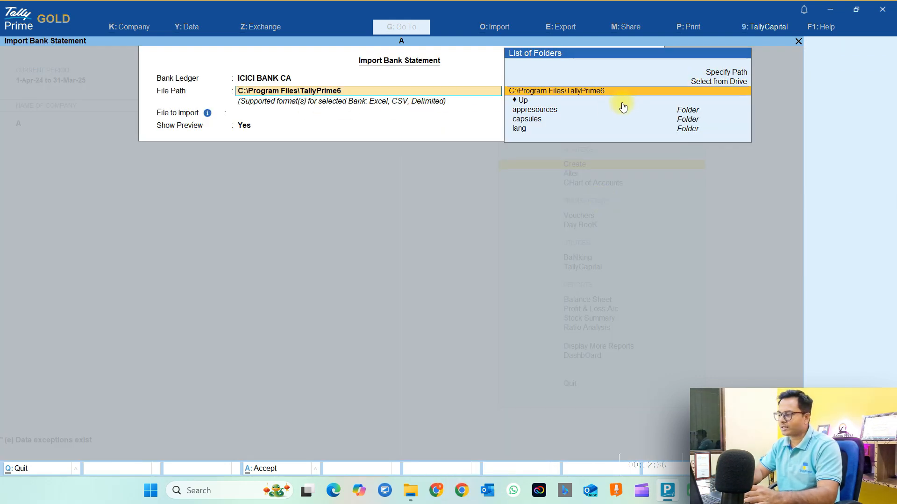
# - Set the file path for the ICICI BANK CA statement import to the Downloads folder
pyautogui.click(726, 83)
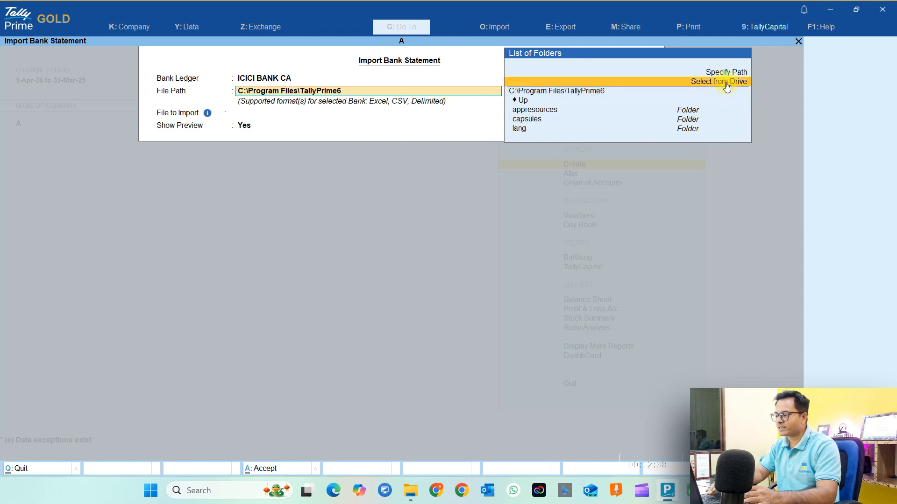
pyautogui.click(726, 83)
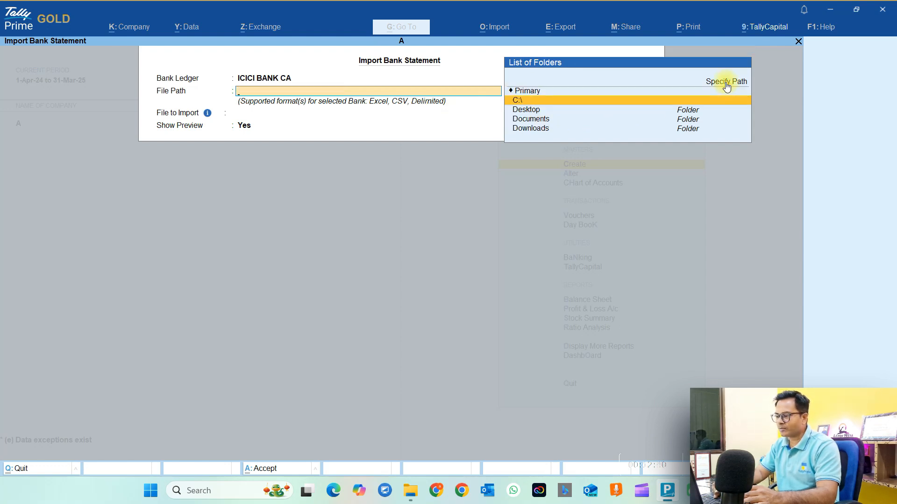
pyautogui.press('Down')
pyautogui.press('Down')
pyautogui.press('Down')
pyautogui.press('Return')
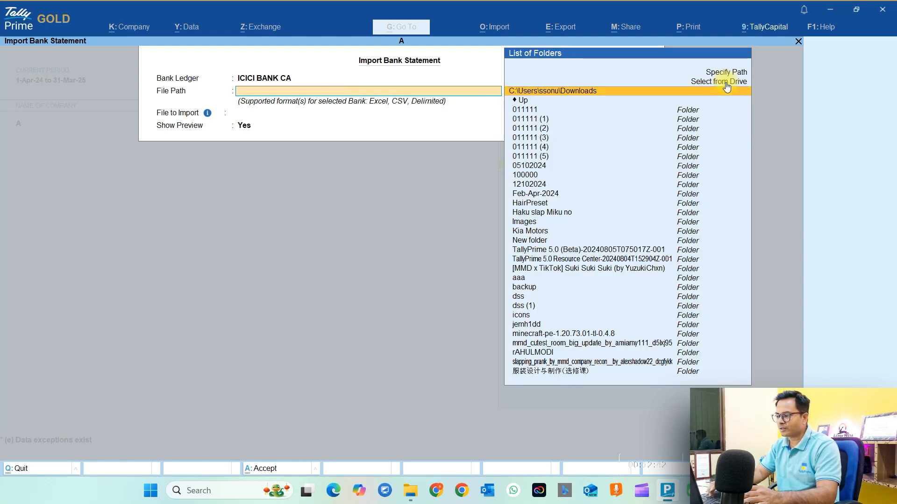
pyautogui.press('Return')
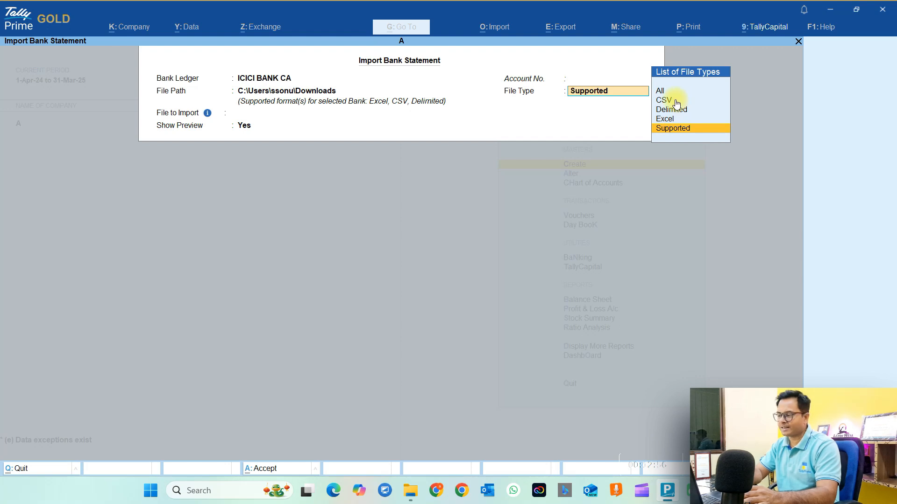
# - Set the import file type to Excel and filter the available files by ICICI
pyautogui.click(709, 113)
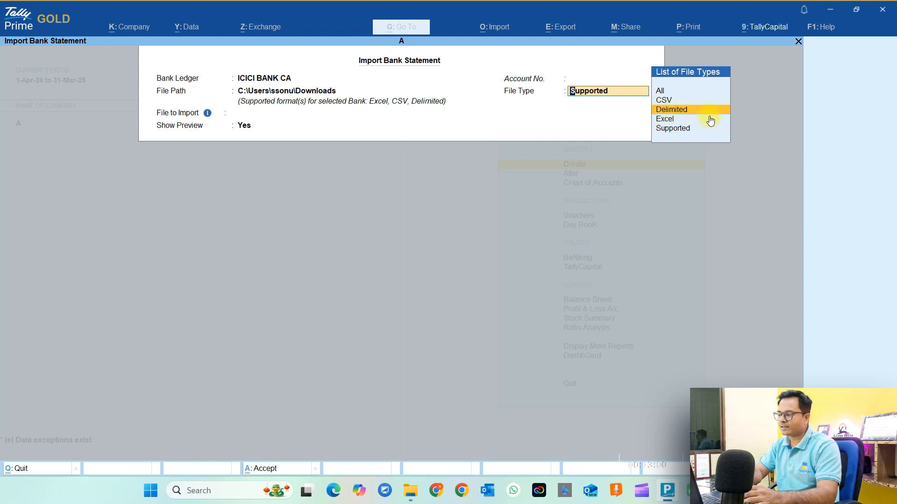
pyautogui.click(673, 123)
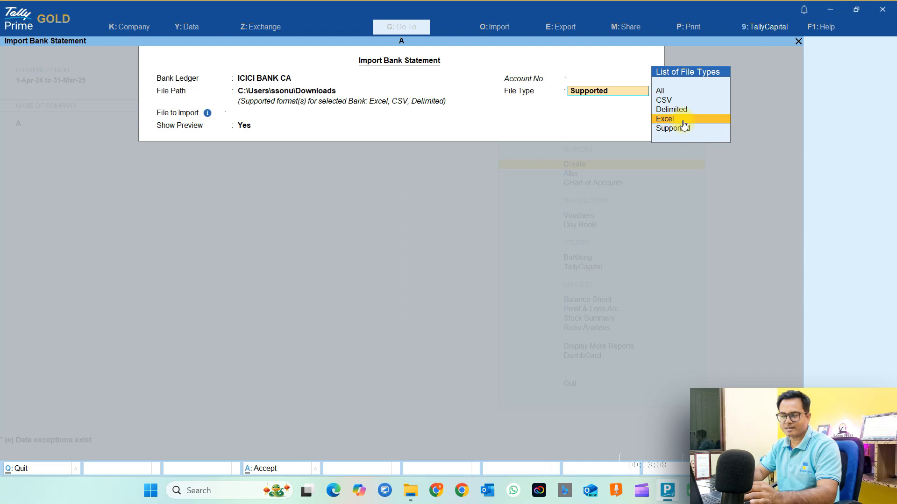
pyautogui.click(683, 122)
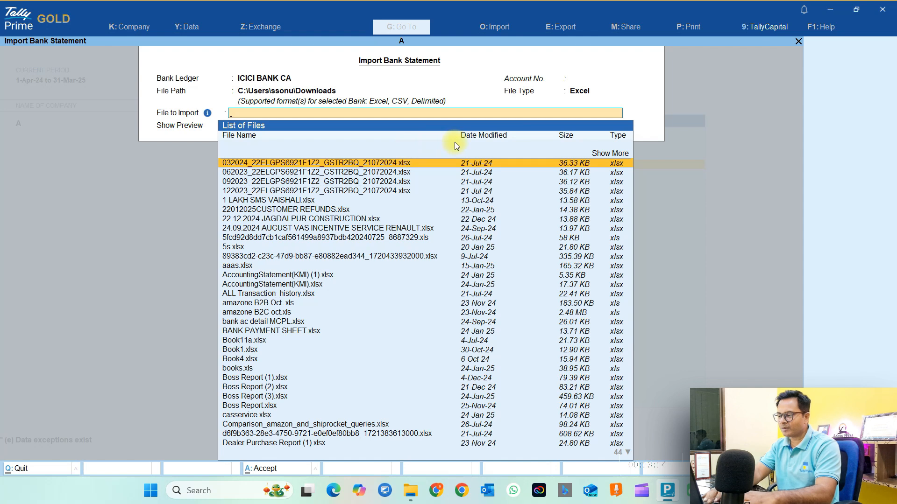
pyautogui.write('ICICI')
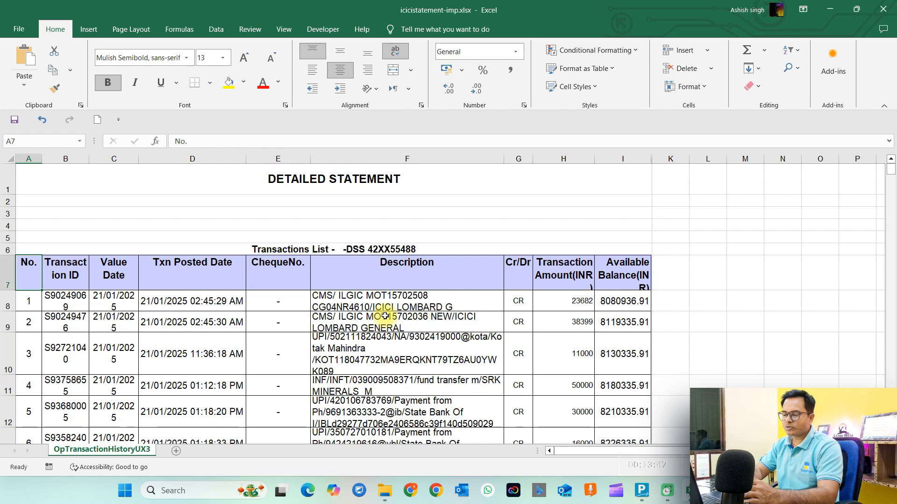
# - Save and close the icicistatement-imp.xlsx workbook in Excel and switch back to TallyPrime
pyautogui.click(491, 320)
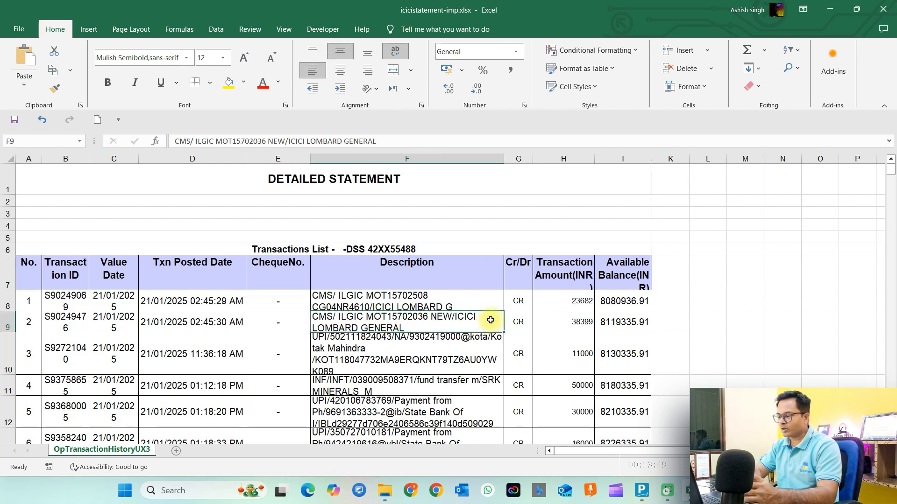
pyautogui.click(886, 8)
pyautogui.click(434, 330)
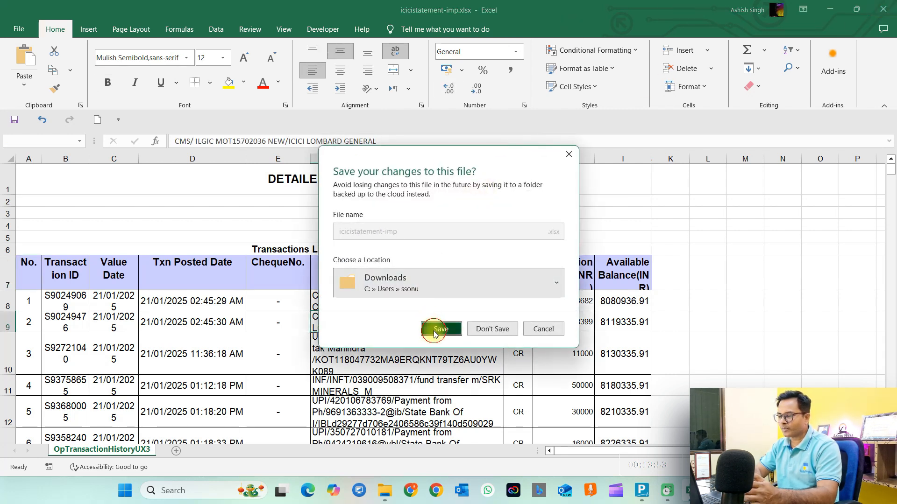
pyautogui.click(666, 496)
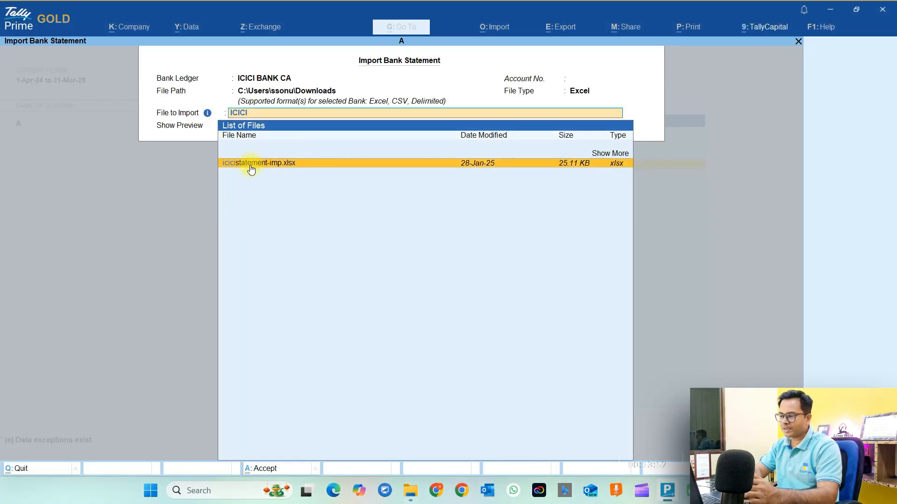
# - Choose icicistatement-imp.xlsx for import, agree to import it again, and open the statement with Show Preview set to Yes
pyautogui.click(276, 162)
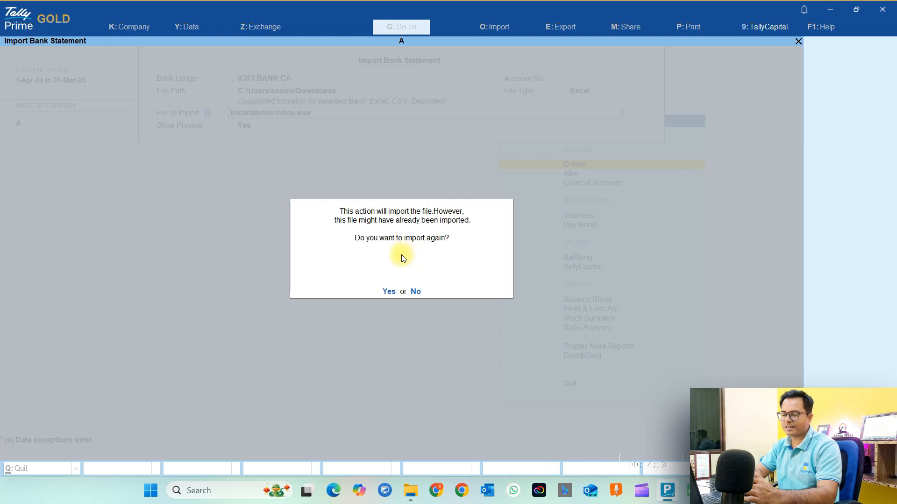
pyautogui.click(390, 292)
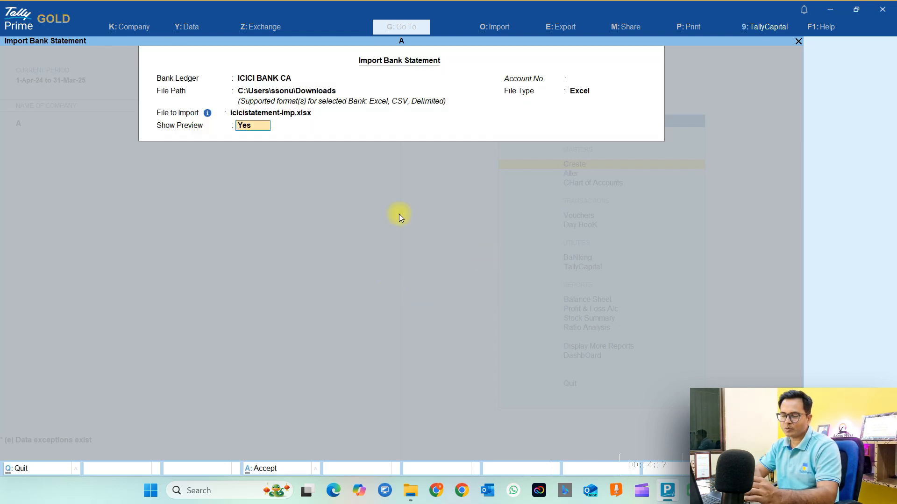
pyautogui.click(248, 129)
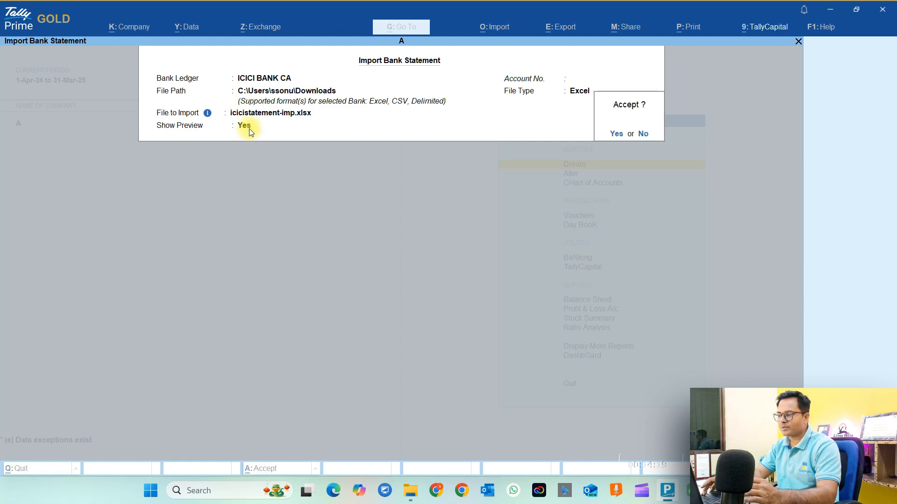
pyautogui.press('Return')
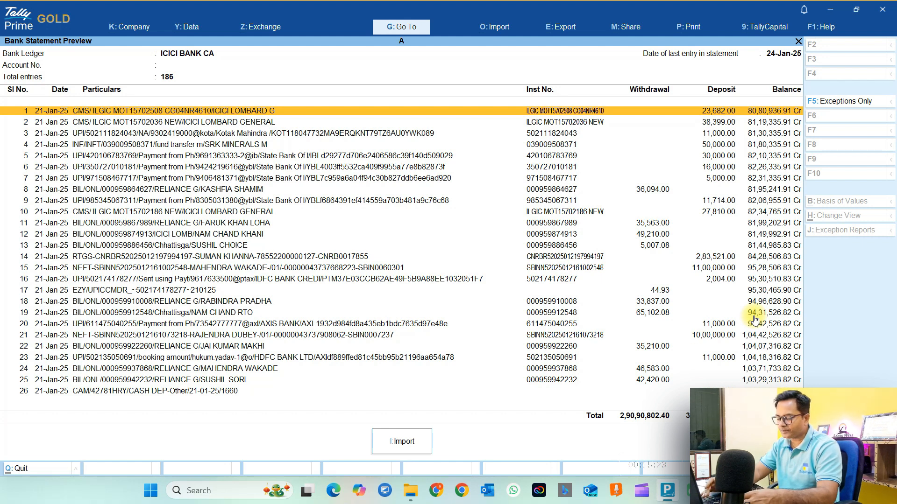
# - Try setting Show Value Date and Enable Stripe View to Yes in the bank statement preview's configuration
pyautogui.press('F12')
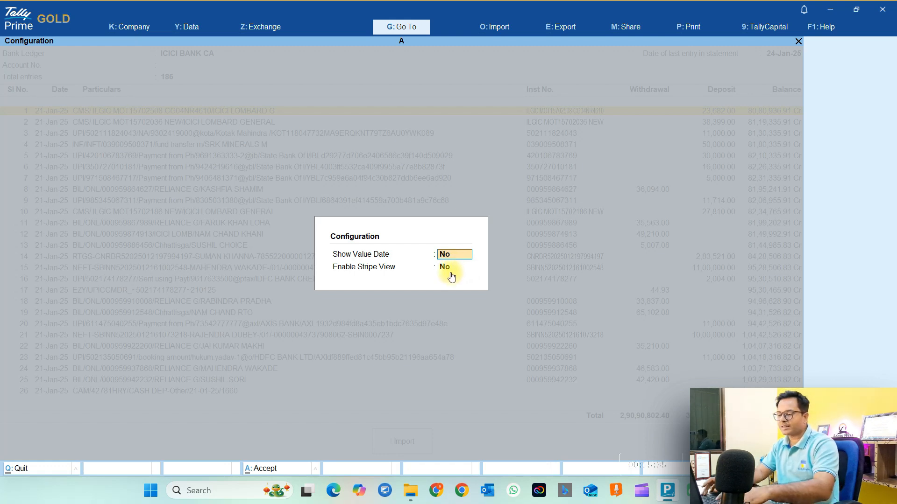
pyautogui.write('Y')
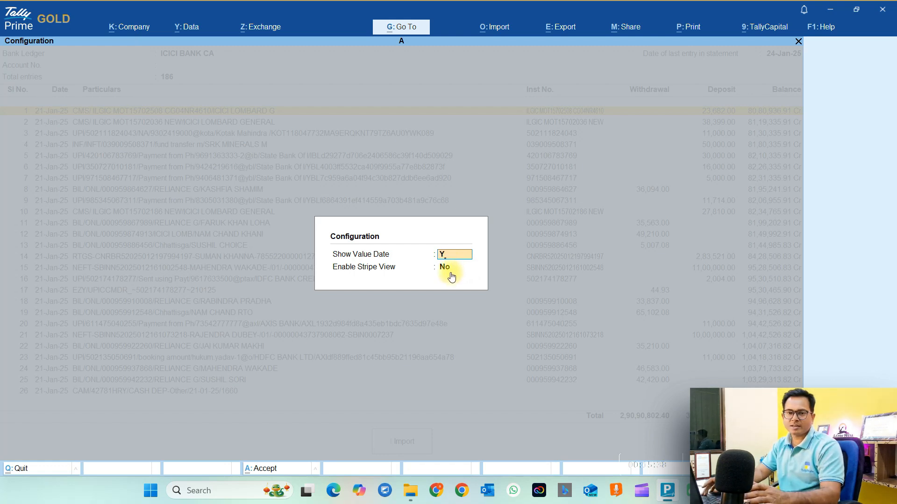
pyautogui.press('Return')
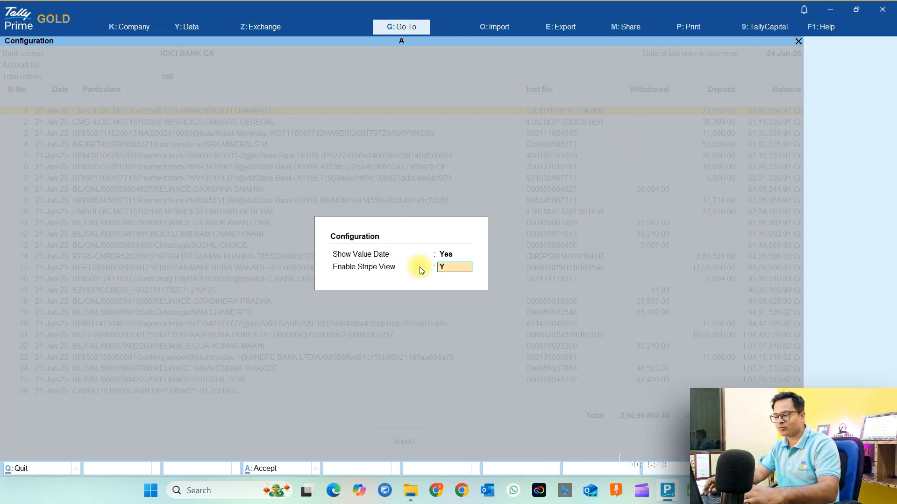
pyautogui.press('Return')
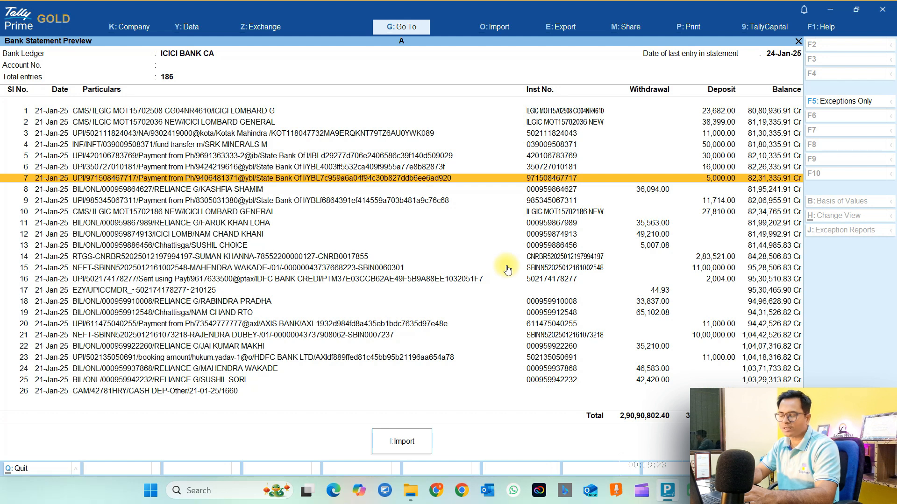
# - Import the previewed statement and open the current-period deposits available only in bank from the Bank Reconciliation Summary
pyautogui.click(401, 447)
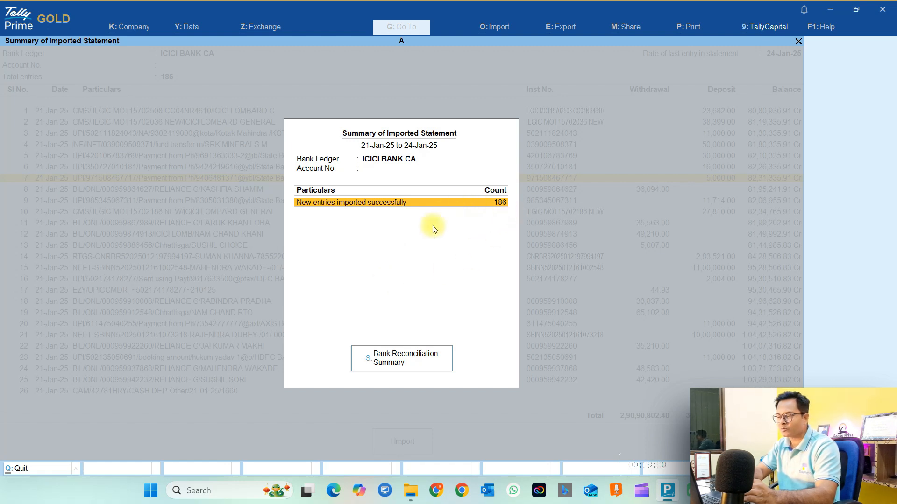
pyautogui.click(396, 362)
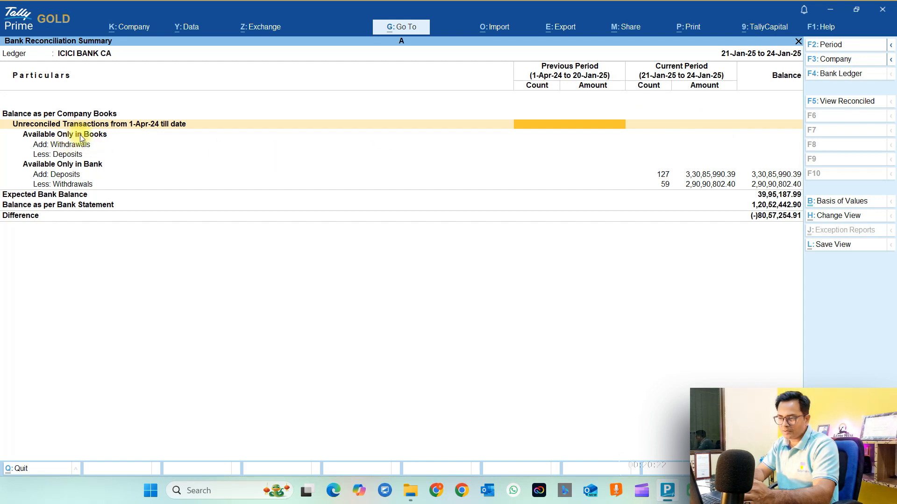
pyautogui.click(60, 164)
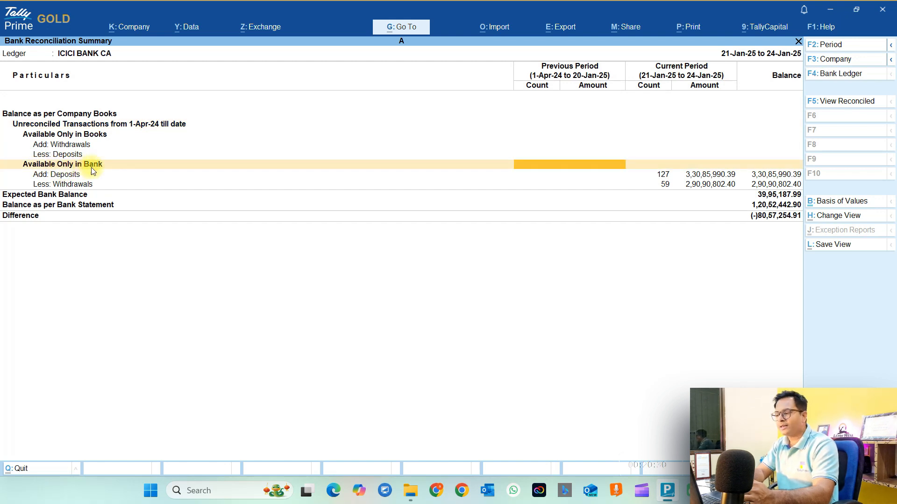
pyautogui.click(691, 173)
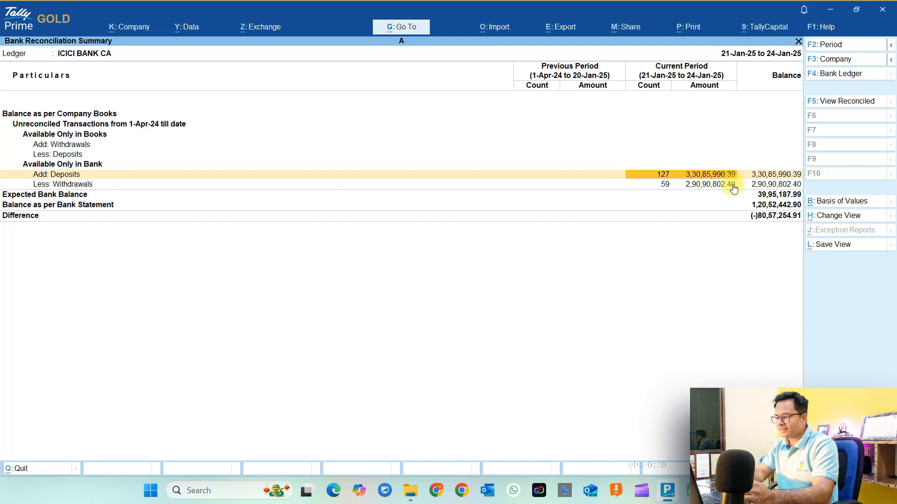
pyautogui.press('Return')
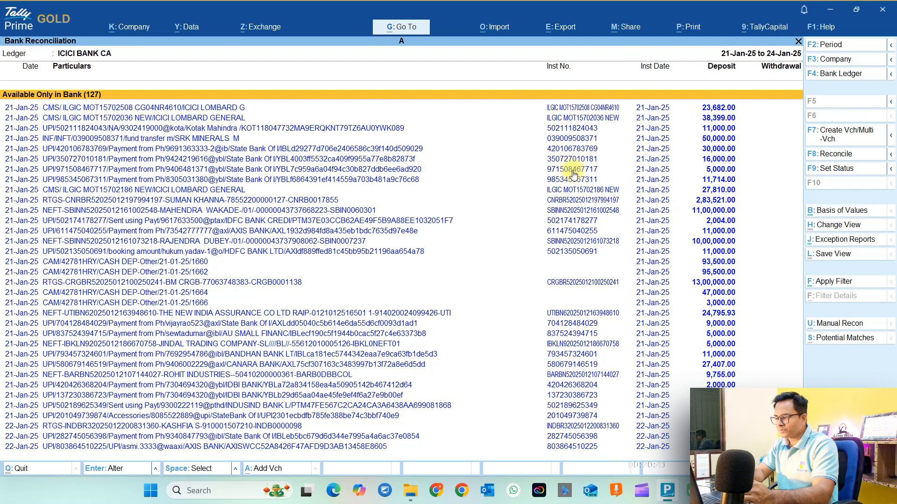
# - Select all the deposit transactions available only in bank in the Bank Reconciliation list
pyautogui.press('Down')
pyautogui.click(653, 169)
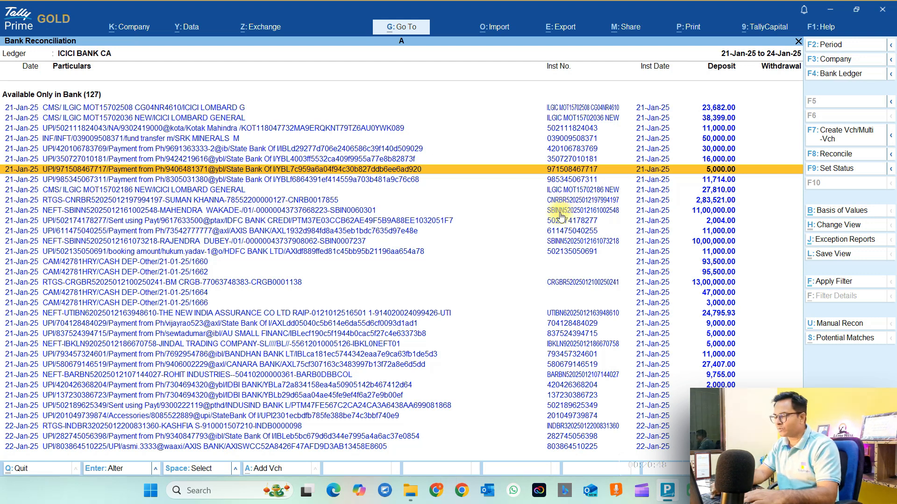
pyautogui.press('Up')
pyautogui.press('Up')
pyautogui.press('Up')
pyautogui.press('Up')
pyautogui.press('Up')
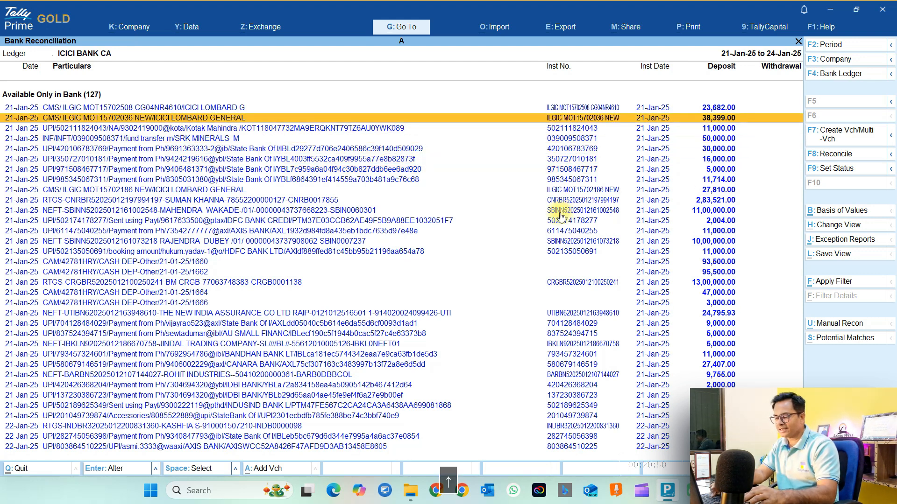
pyautogui.press('ctrl')
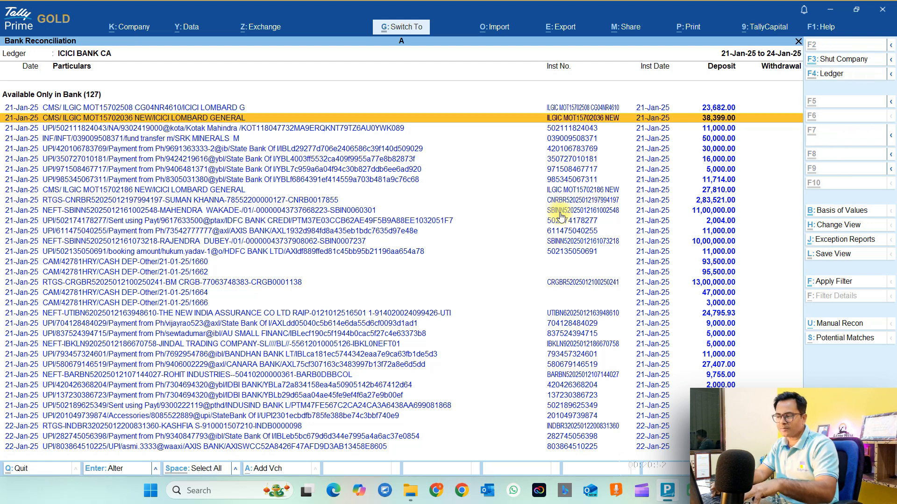
pyautogui.hotkey('ctrl', 'space')
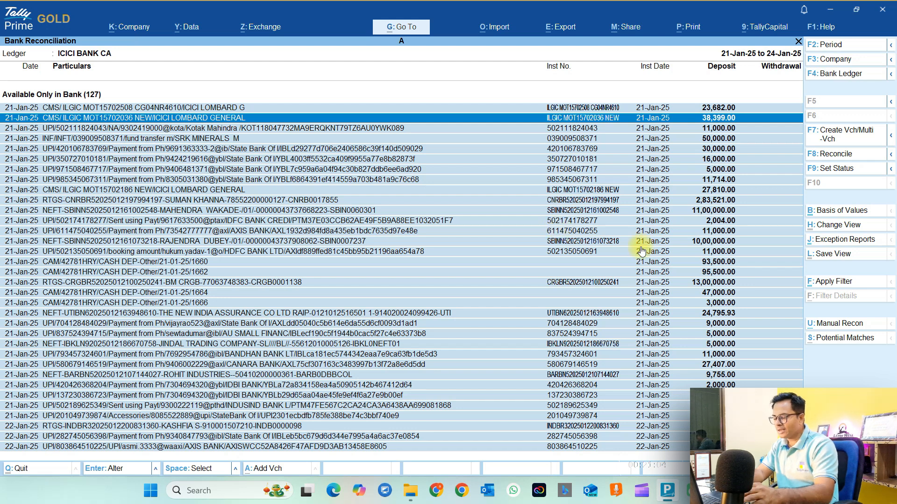
# - Clear the full selection, select only the first five deposits from 23,682.00 to 30,000.00, and open multiple voucher creation for them
pyautogui.hotkey('ctrl', 'space')
pyautogui.press('Up')
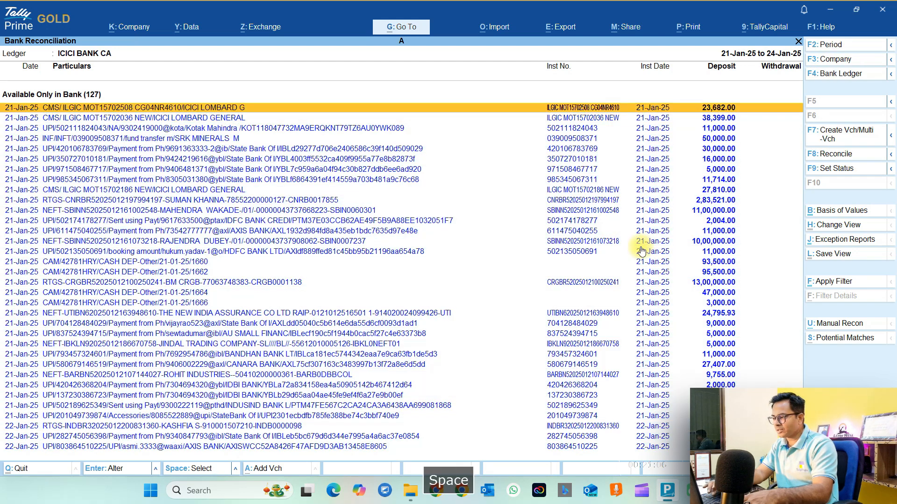
pyautogui.press('space')
pyautogui.press('space')
pyautogui.press('space')
pyautogui.press('space')
pyautogui.press('space')
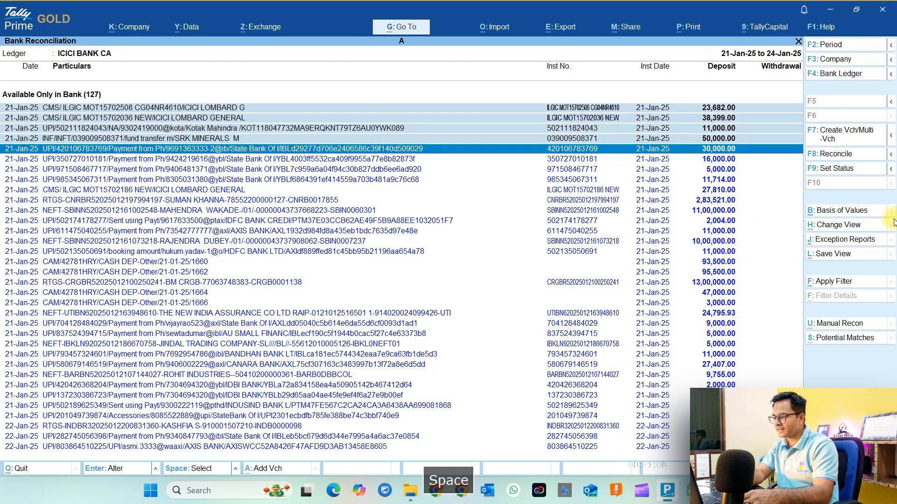
pyautogui.press('Up')
pyautogui.press('Up')
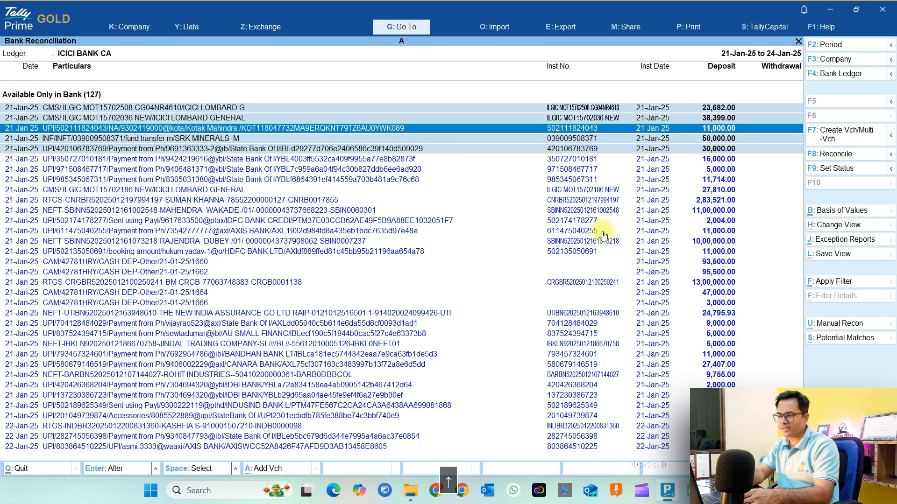
pyautogui.click(830, 135)
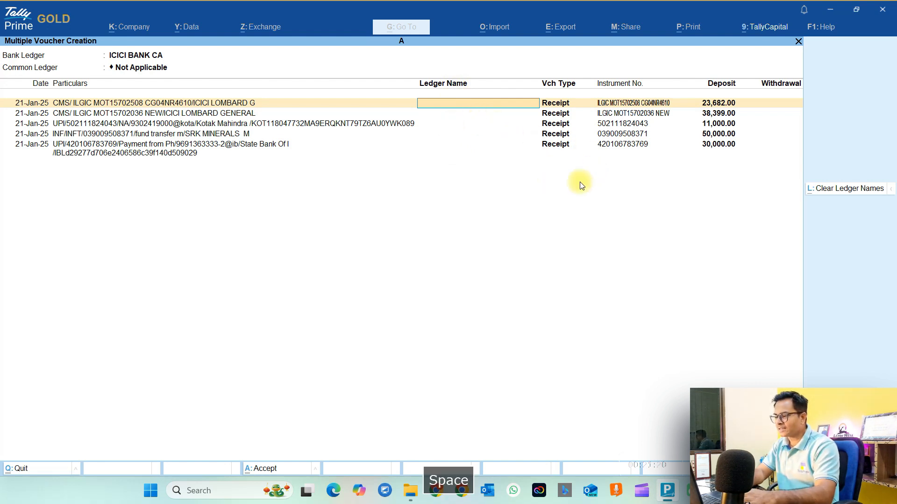
# - Create a ledger named INSURANCE CHARGES under Indirect Expenses and assign it to the 23,682.00 receipt
pyautogui.press('space')
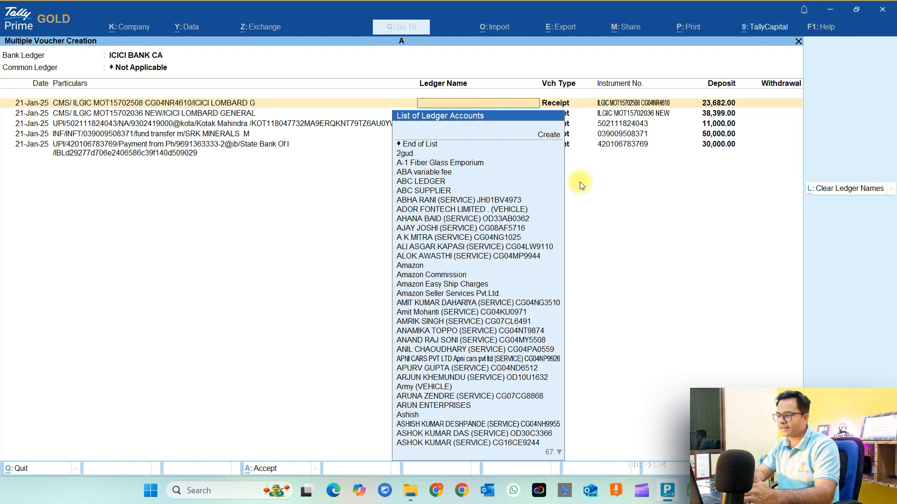
pyautogui.write('IC')
pyautogui.press('BackSpace')
pyautogui.press('BackSpace')
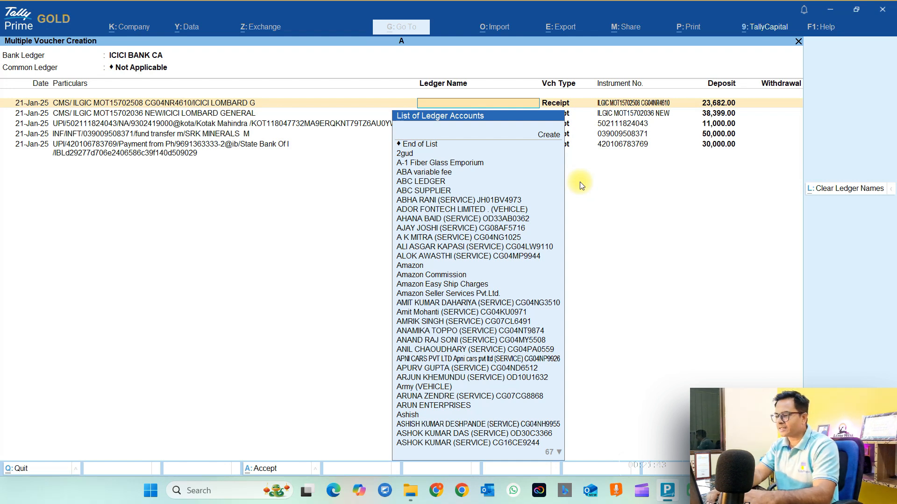
pyautogui.hotkey('alt', 'c')
pyautogui.write('INSURANCE CHARGES')
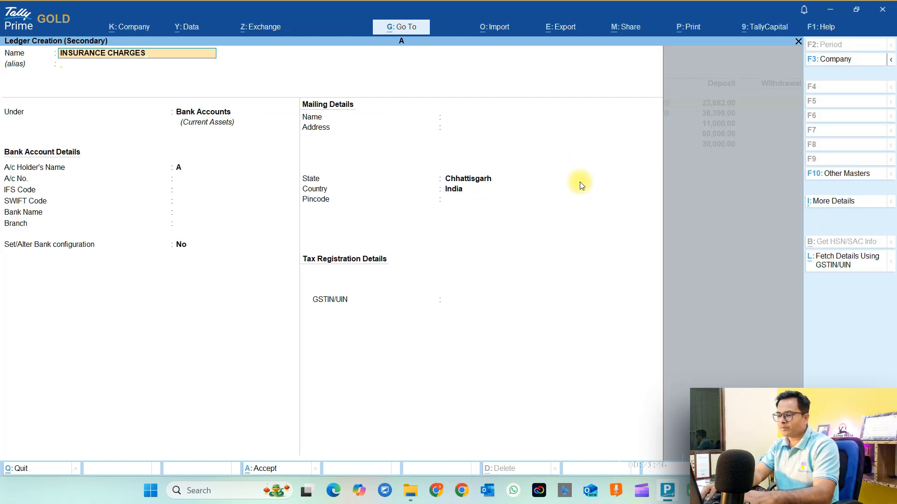
pyautogui.press('Return')
pyautogui.press('Return')
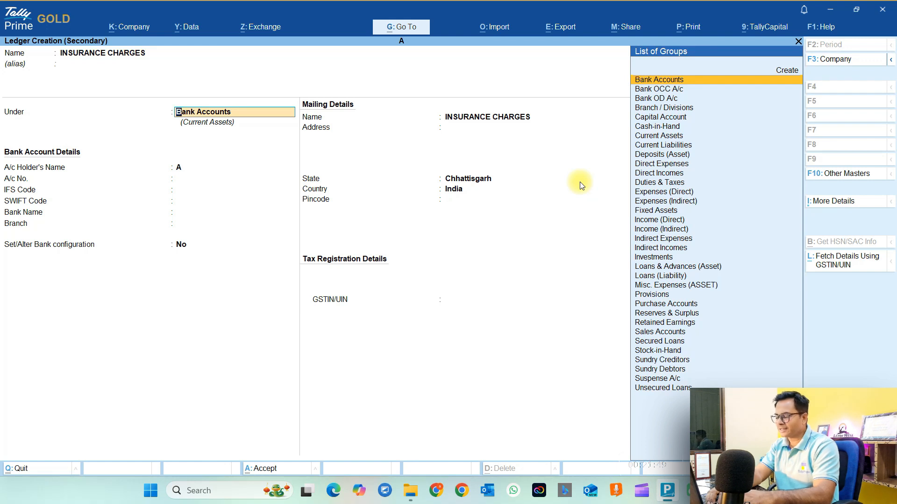
pyautogui.write('INDIR')
pyautogui.press('Down')
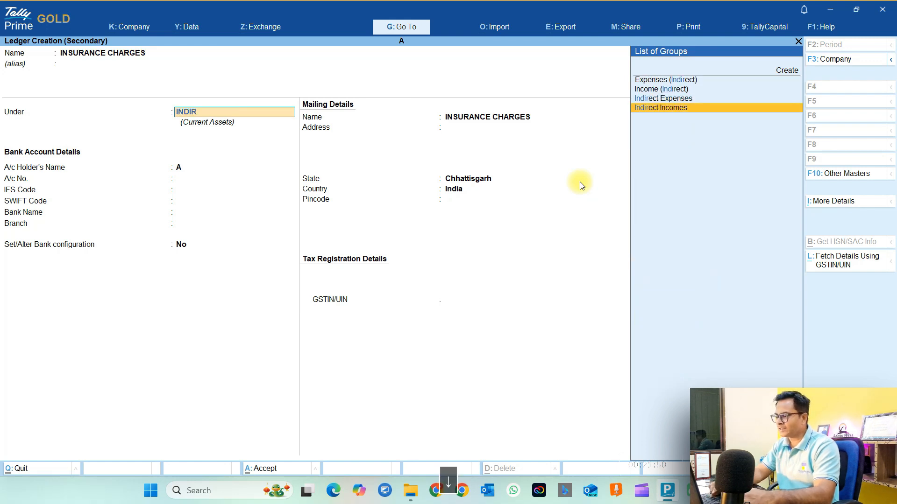
pyautogui.press('Up')
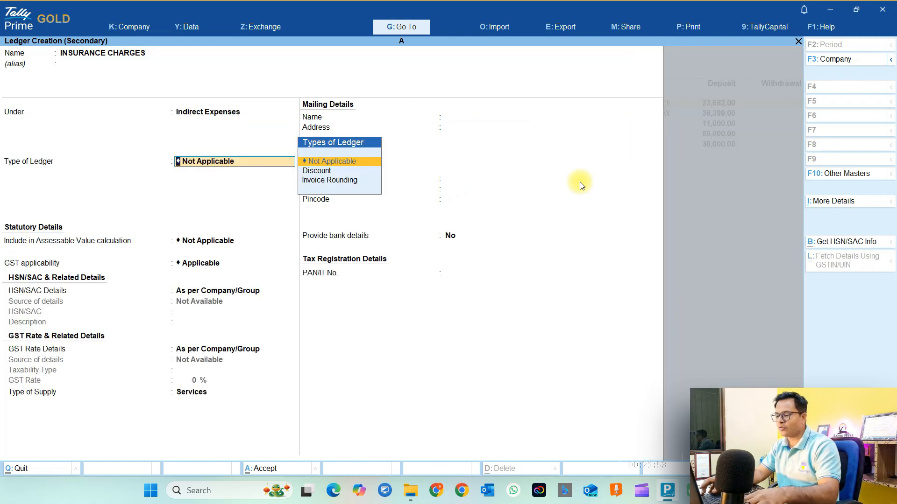
pyautogui.hotkey('ctrl', 'a')
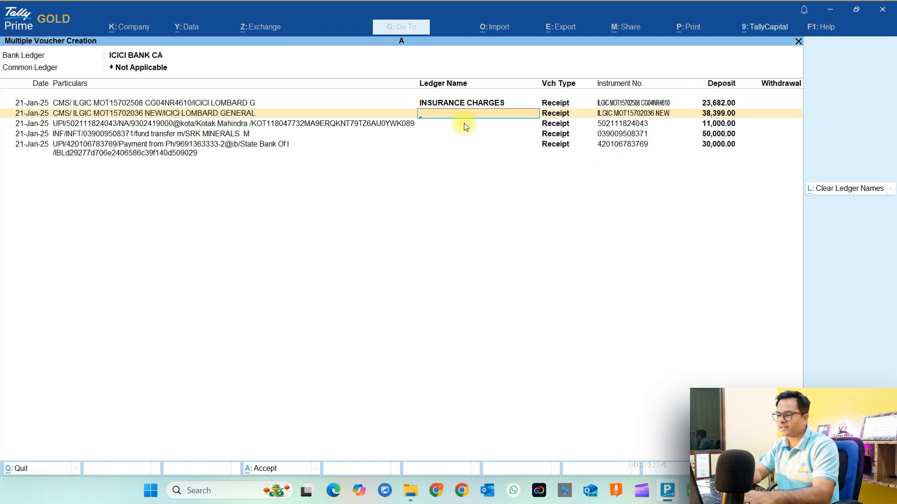
# - Assign ICICI LOMBARD INSURANCE to the 38,399.00 receipt and individual party ledgers to the other three receipts
pyautogui.write('LO')
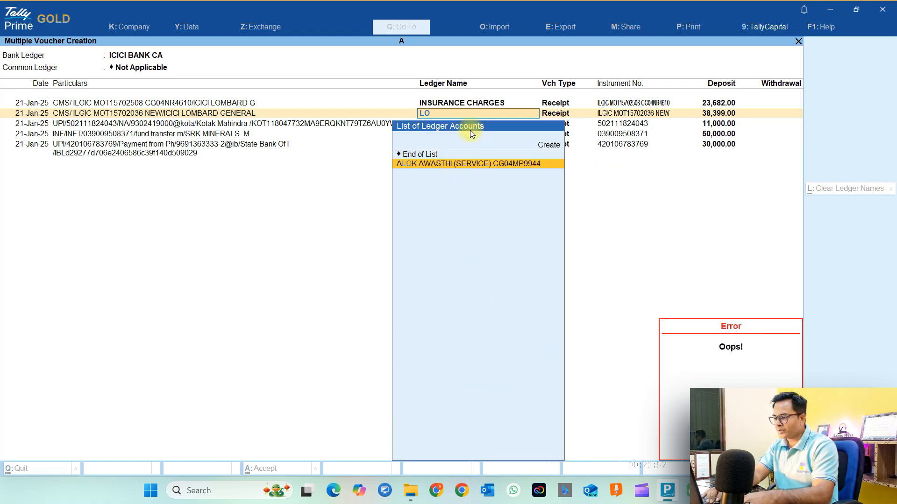
pyautogui.press('Escape')
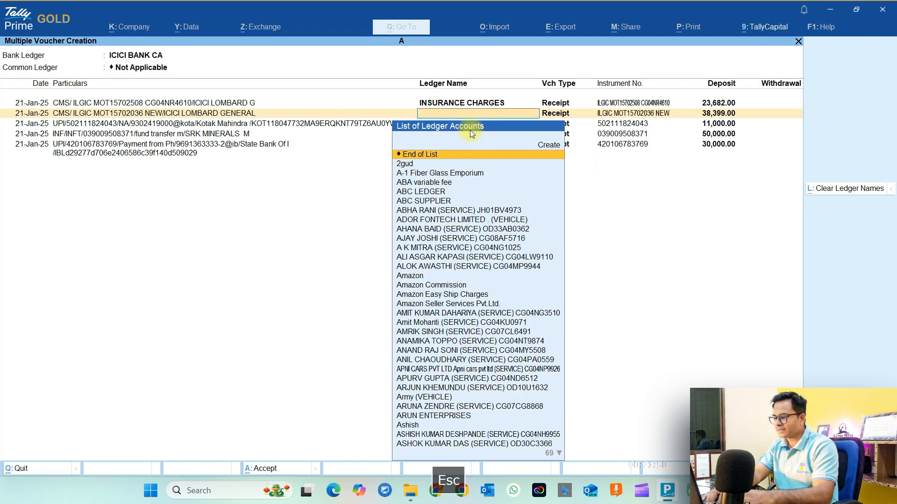
pyautogui.press('Escape')
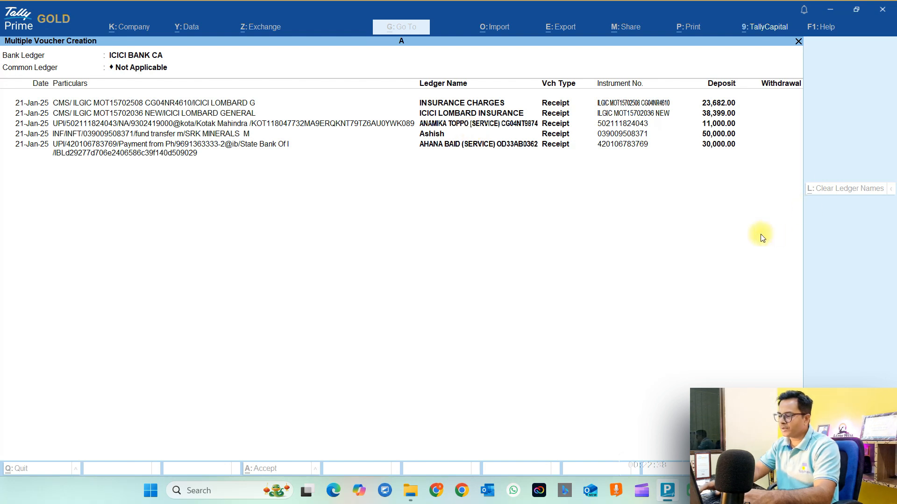
pyautogui.press('Escape')
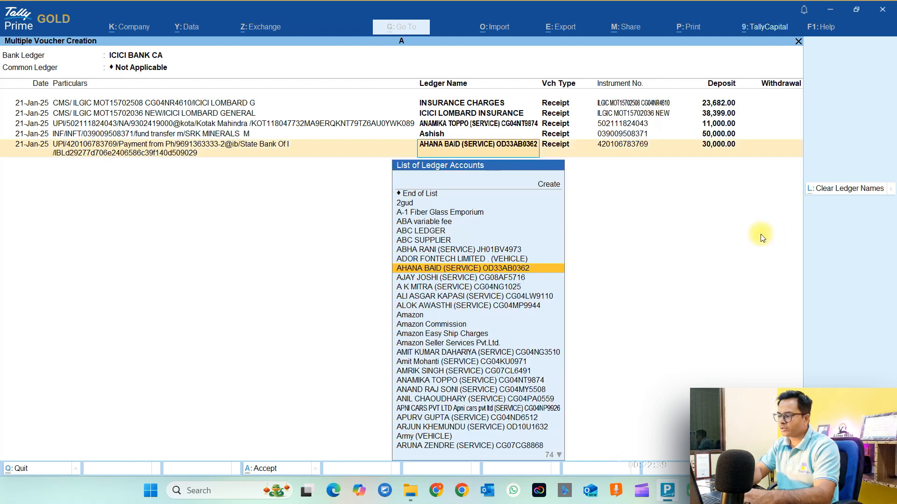
# - Clear all assigned ledger names in the voucher list and open the list of accounts for the Common Ledger
pyautogui.click(841, 190)
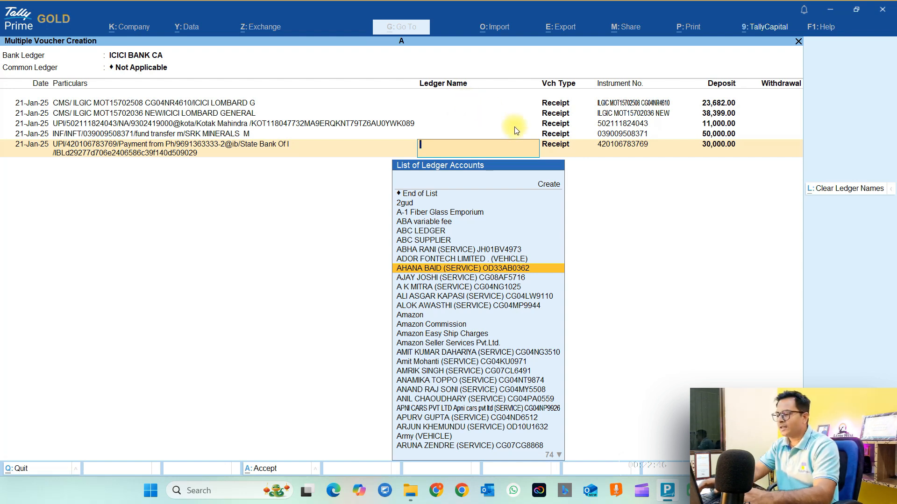
pyautogui.press('BackSpace')
pyautogui.press('BackSpace')
pyautogui.press('BackSpace')
pyautogui.press('BackSpace')
pyautogui.press('BackSpace')
pyautogui.write('33')
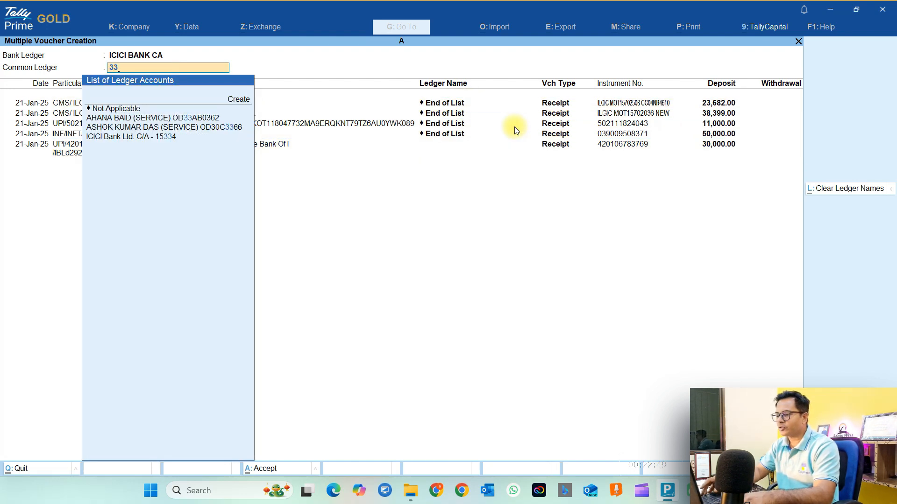
pyautogui.press('Escape')
pyautogui.press('space')
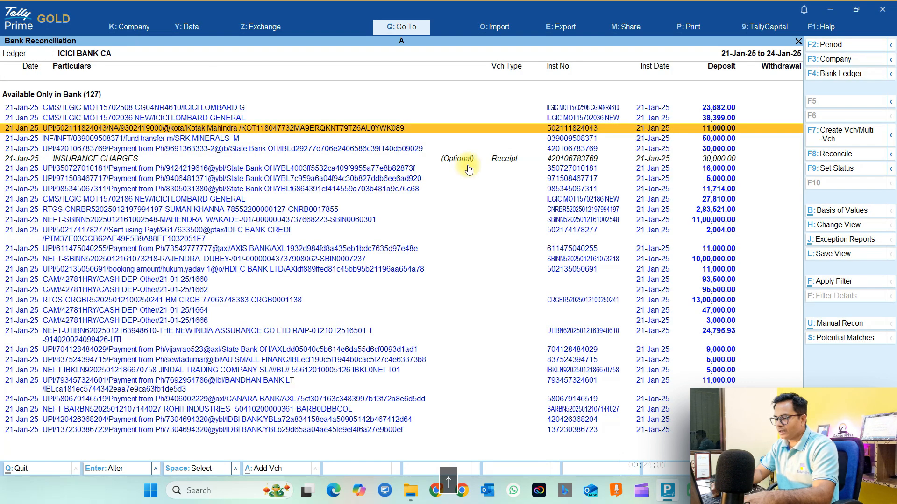
# - Create receipts for the selected 11,000.00, 50,000.00 and 30,000.00 deposits against ABC LEDGER, ADOR FONTECH LIMITED . (VEHICLE) and a service customer's ledger
pyautogui.press('space')
pyautogui.press('space')
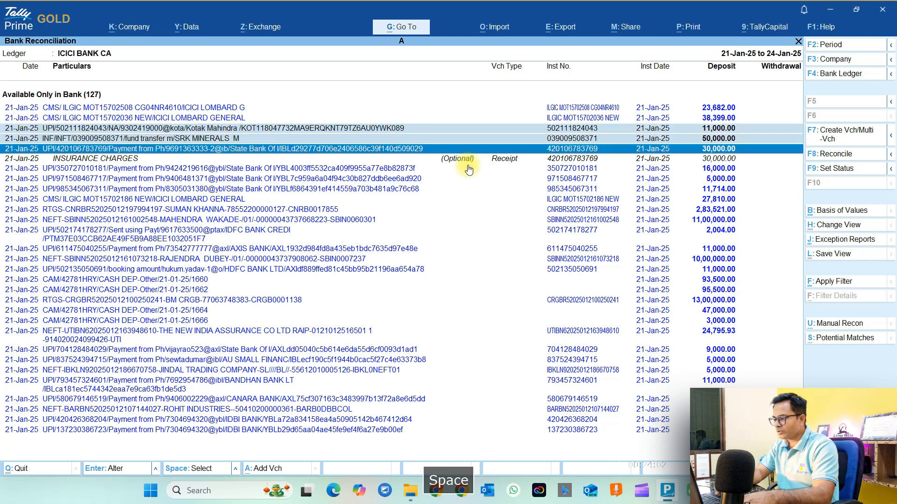
pyautogui.click(855, 132)
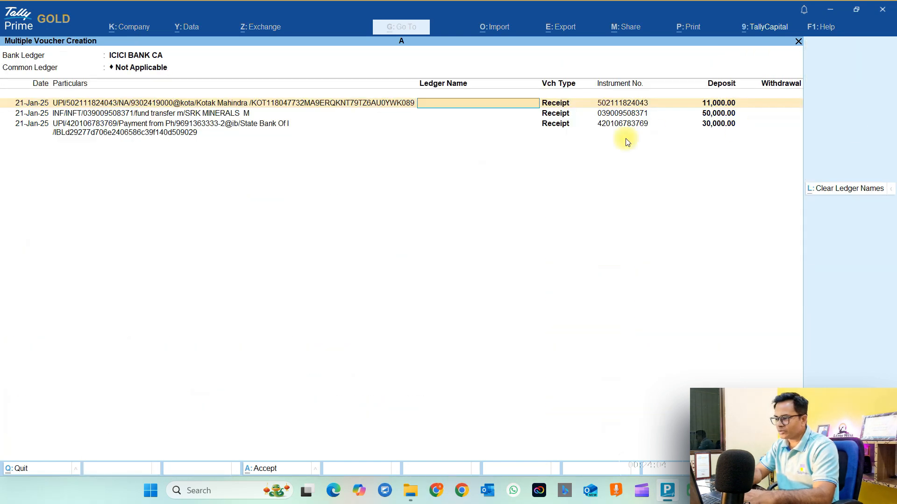
pyautogui.press('space')
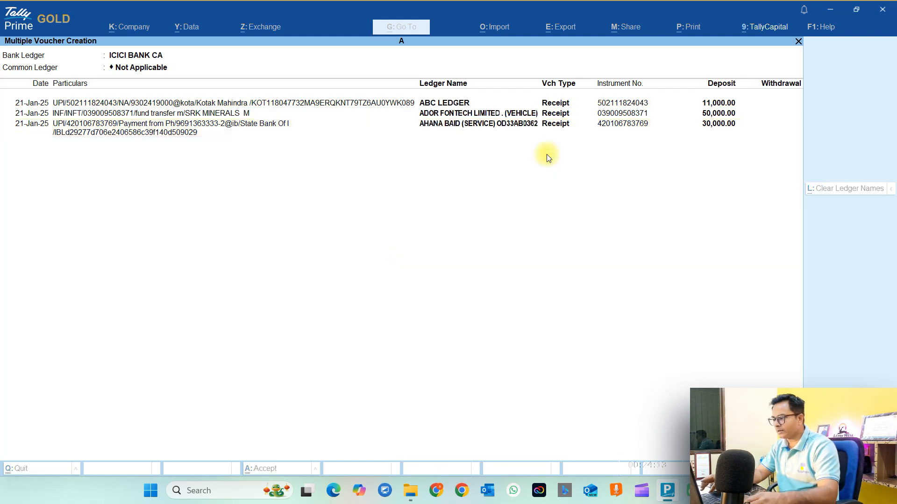
pyautogui.hotkey('ctrl', 'a')
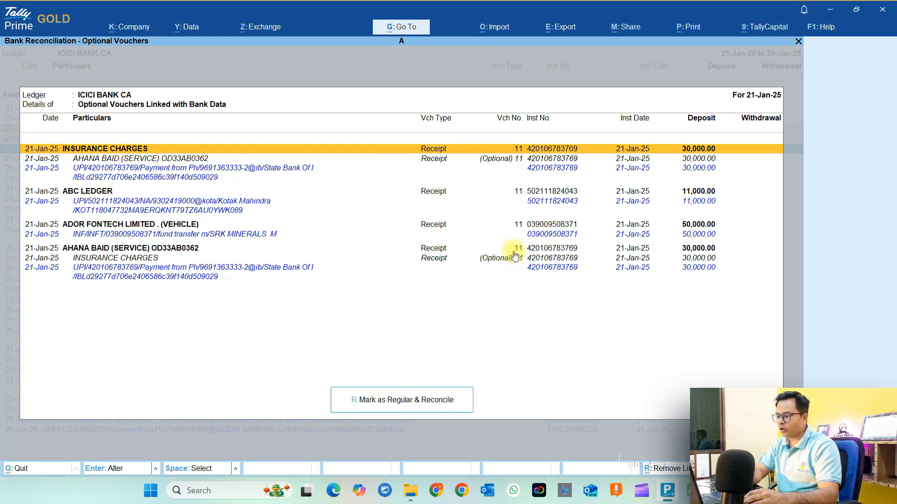
# - Mark the optional vouchers linked with bank data as regular, reconcile them, and return to the Bank Reconciliation list
pyautogui.click(386, 407)
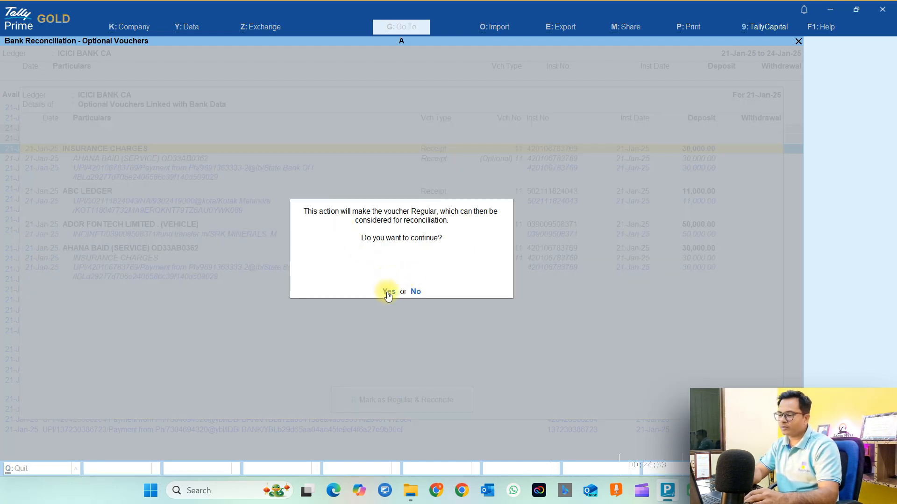
pyautogui.click(388, 292)
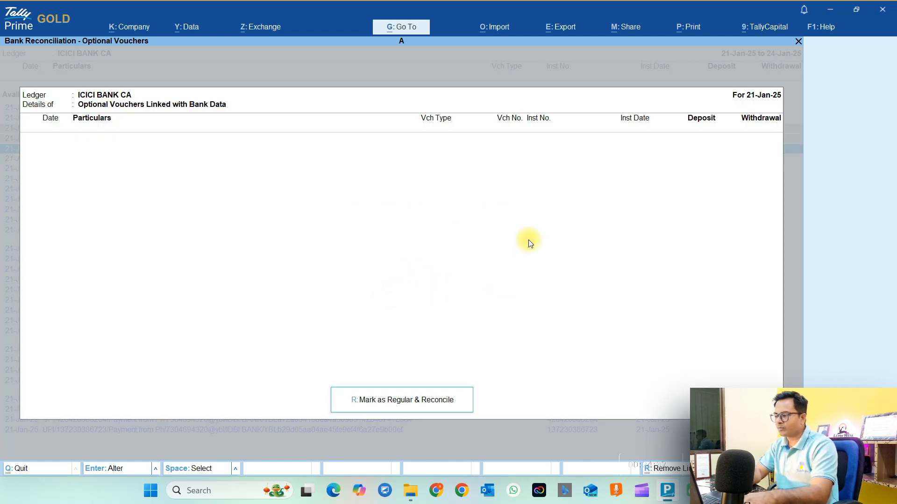
pyautogui.press('Escape')
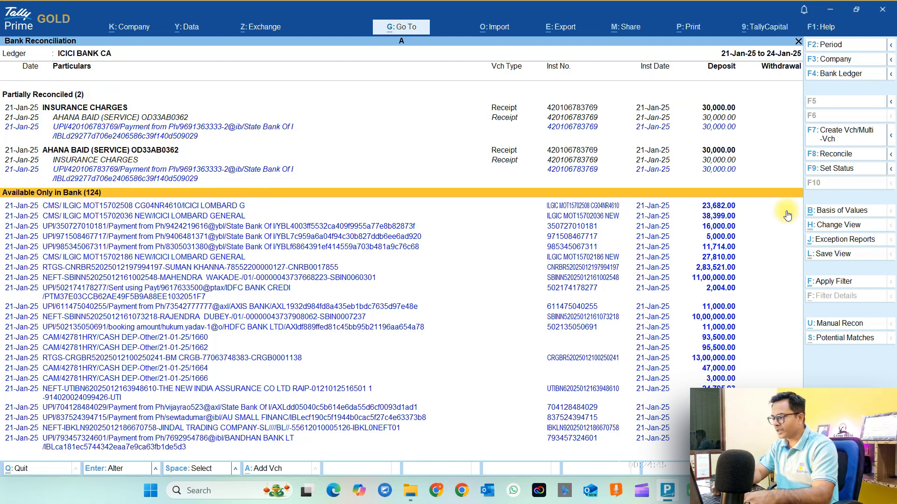
# - Examine the receipts and their linked bank entries under Partially Reconciled
pyautogui.press('Up')
pyautogui.press('Up')
pyautogui.press('Up')
pyautogui.press('Down')
pyautogui.press('Down')
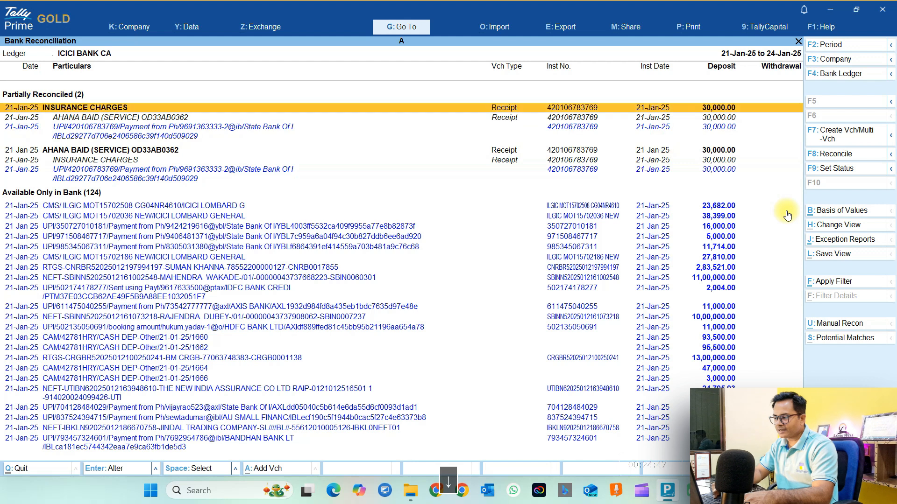
pyautogui.press('Up')
pyautogui.press('Down')
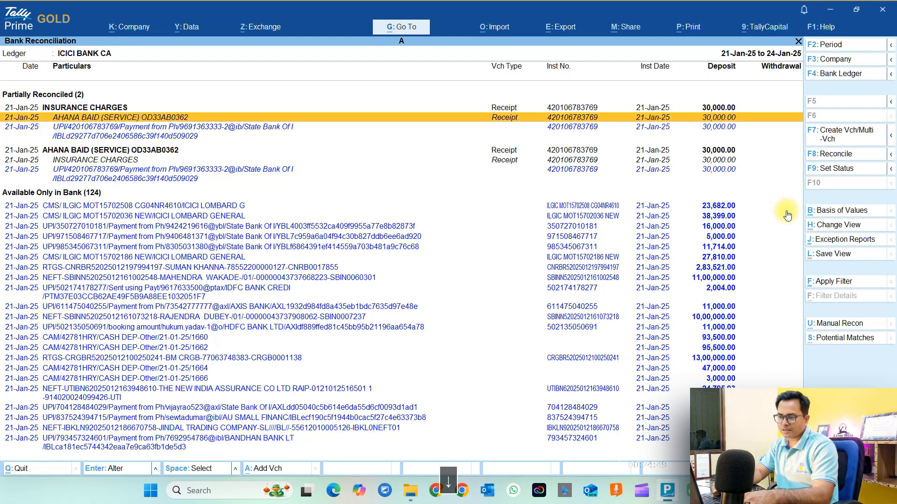
pyautogui.press('Up')
pyautogui.press('Down')
pyautogui.press('Up')
pyautogui.press('Down')
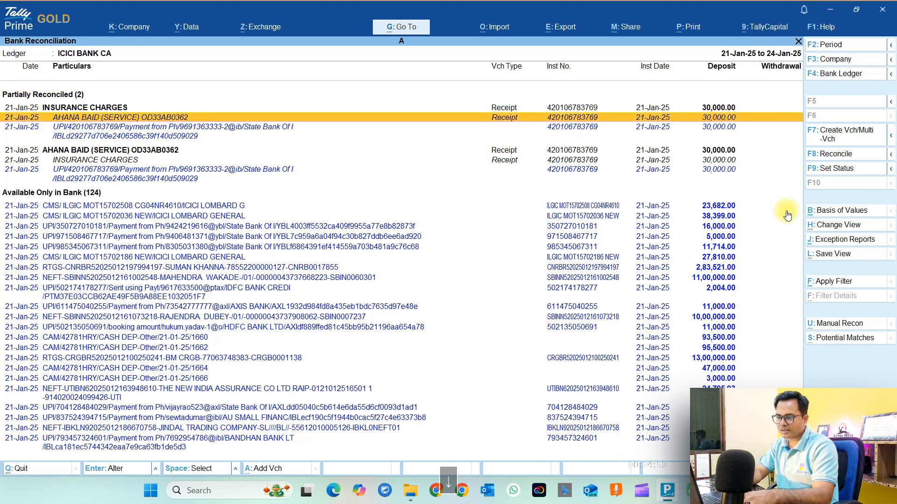
# - Select both 30,000.00 receipts under Partially Reconciled, the INSURANCE CHARGES one and the service customer's one
pyautogui.press('Up')
pyautogui.press('Up')
pyautogui.press('Down')
pyautogui.press('space')
pyautogui.press('Down')
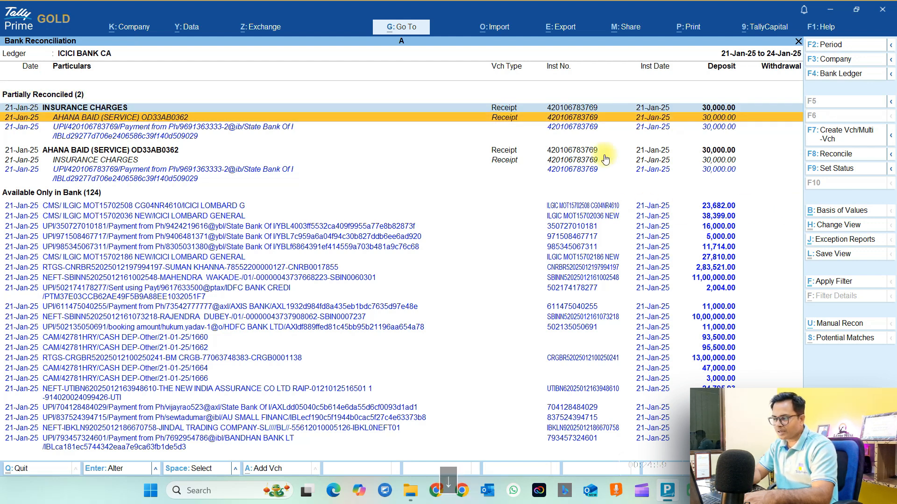
pyautogui.press('space')
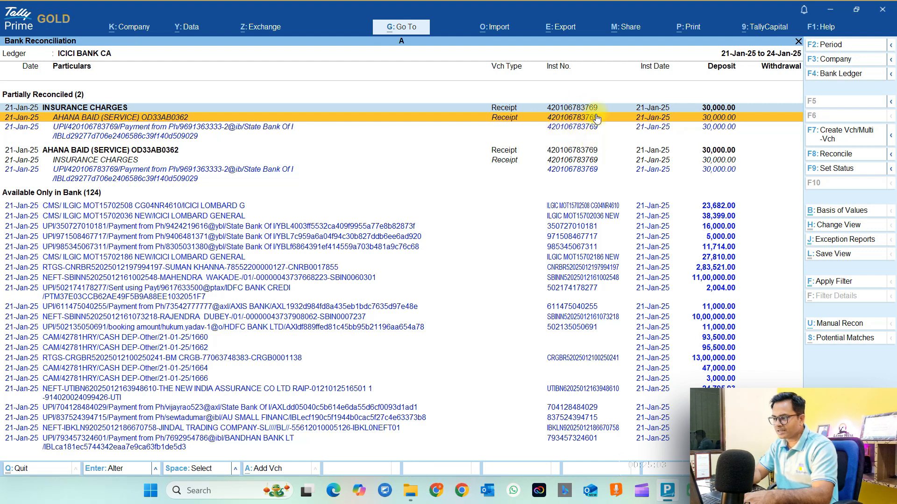
pyautogui.press('Down')
pyautogui.press('Down')
pyautogui.press('Down')
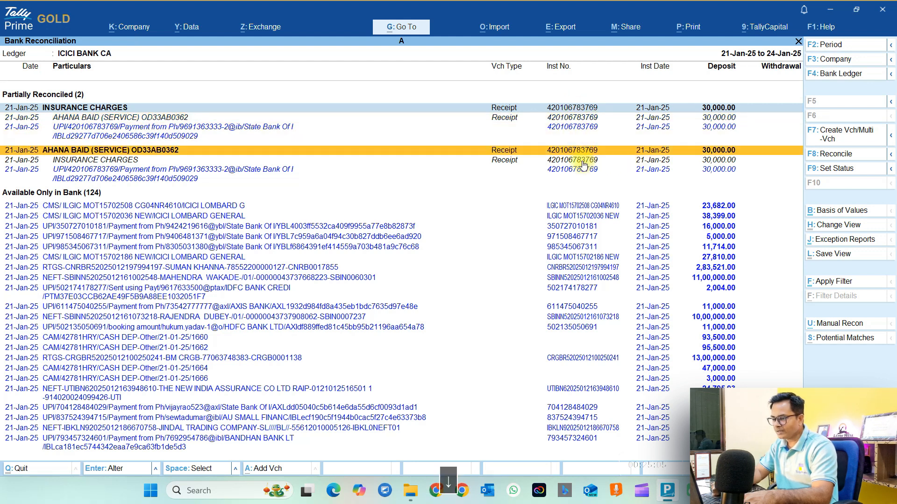
pyautogui.press('Up')
pyautogui.press('space')
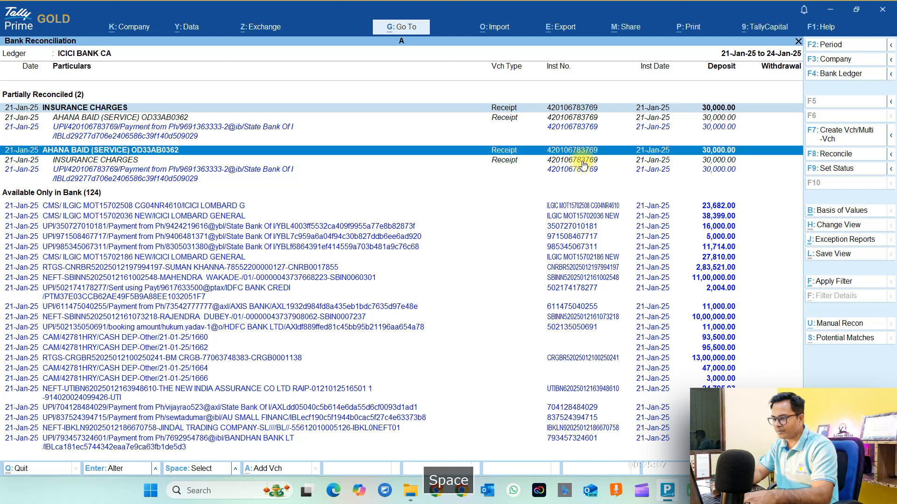
# - Examine the available transaction statuses for the two selected 30,000.00 receipts without changing their status
pyautogui.press('Up')
pyautogui.press('Up')
pyautogui.press('Up')
pyautogui.press('Up')
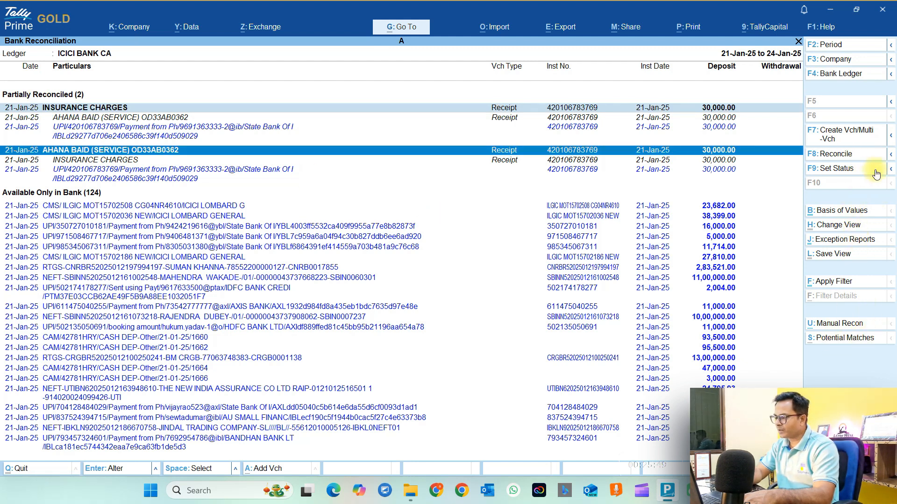
pyautogui.click(847, 168)
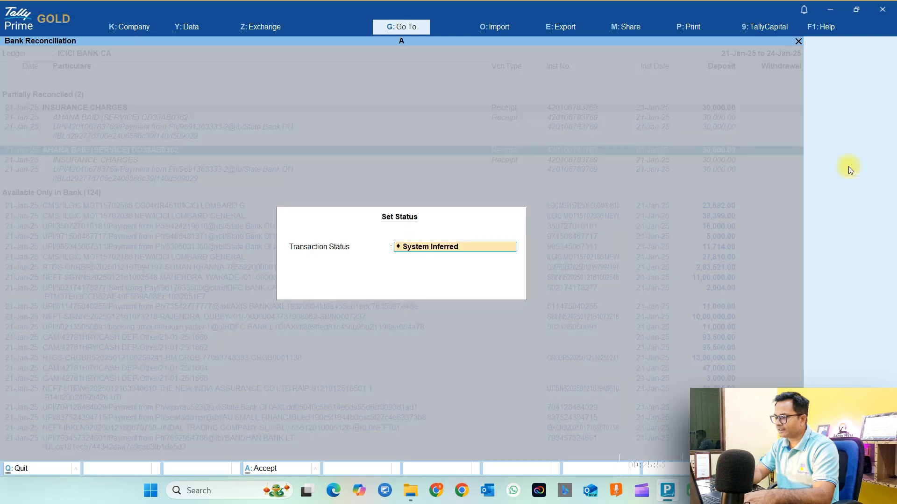
pyautogui.press('space')
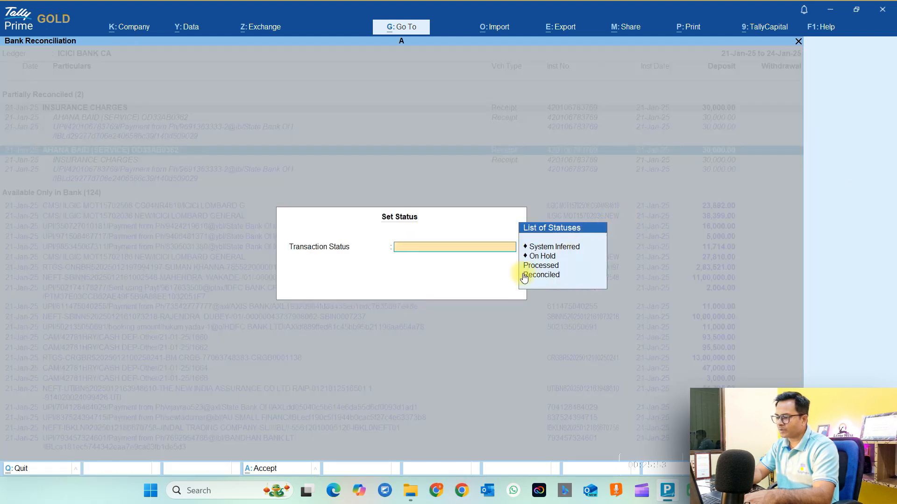
pyautogui.press('Escape')
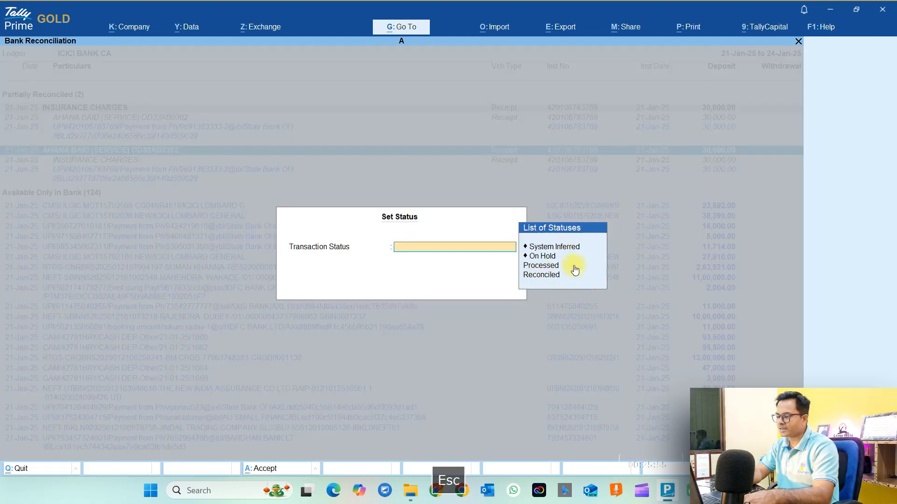
pyautogui.press('Escape')
pyautogui.press('Return')
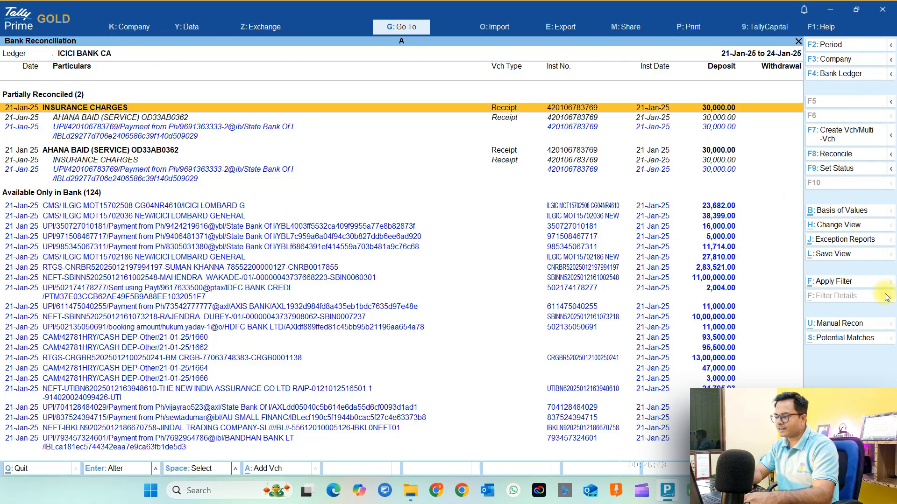
# - View the manual bank reconciliation for ICICI BANK CA and return to the Gateway of Tally
pyautogui.click(836, 325)
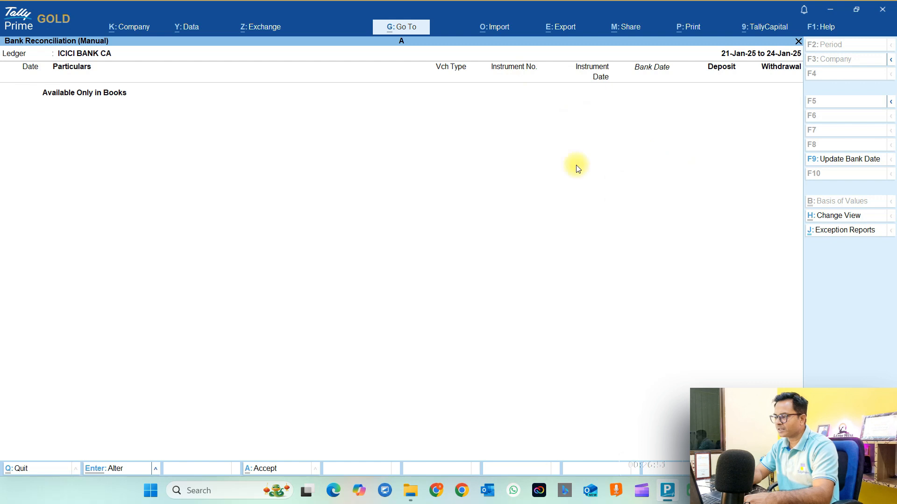
pyautogui.press('Escape')
pyautogui.press('Escape')
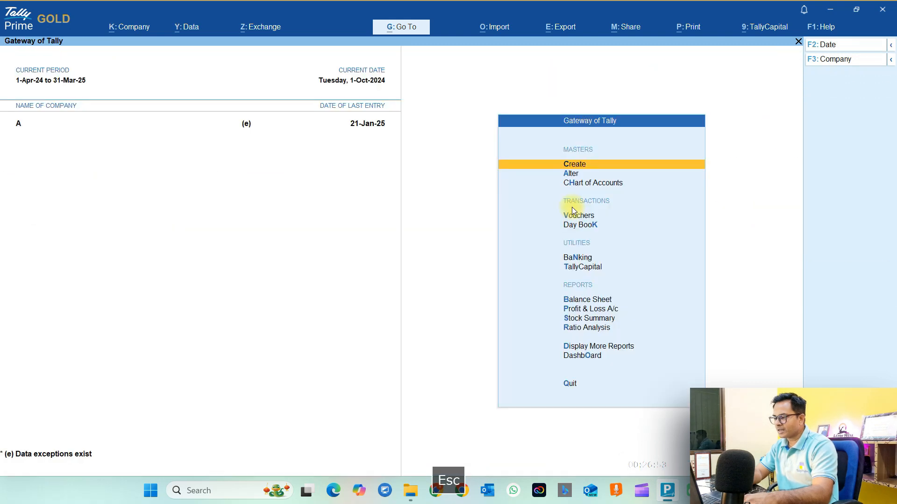
# - Record a receipt of 5022 from the service customer's ledger into ICICI BANK CA and return to the Gateway of Tally
pyautogui.press('v')
pyautogui.press('Down')
pyautogui.press('Down')
pyautogui.press('Down')
pyautogui.press('Down')
pyautogui.press('Down')
pyautogui.press('Down')
pyautogui.press('Down')
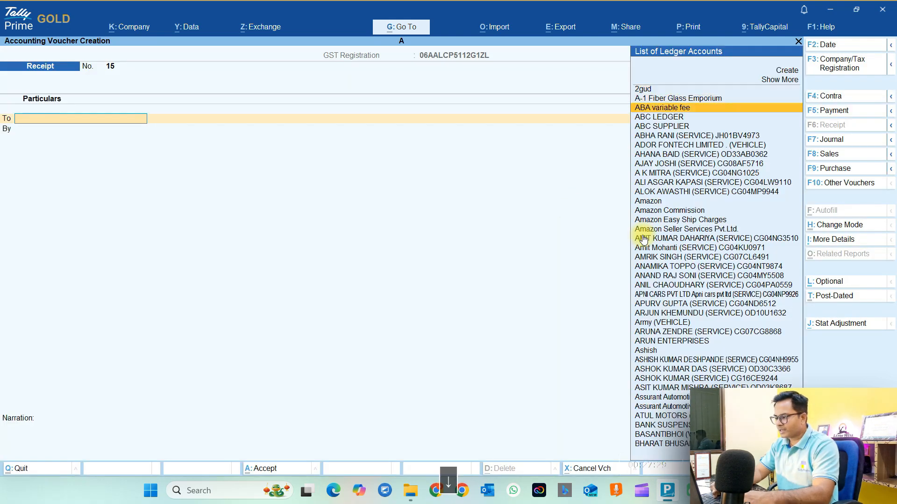
pyautogui.press('Return')
pyautogui.write('5022')
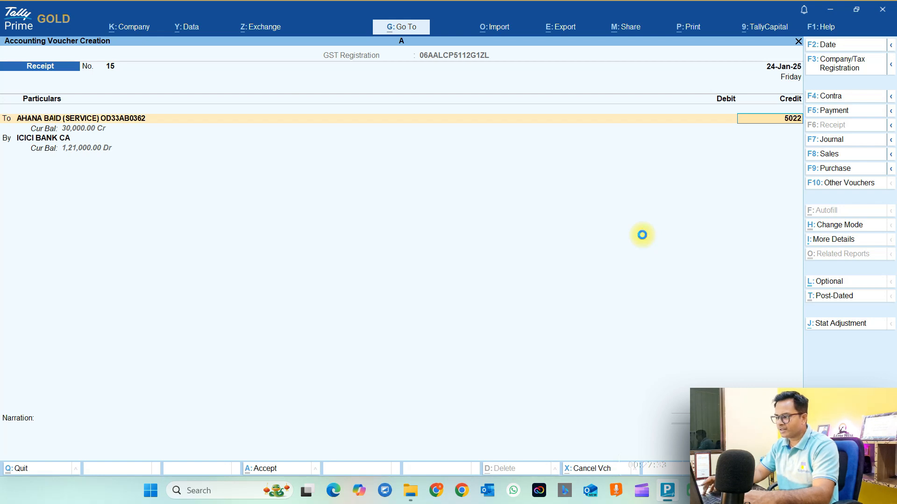
pyautogui.press('Return')
pyautogui.press('Escape')
pyautogui.press('Escape')
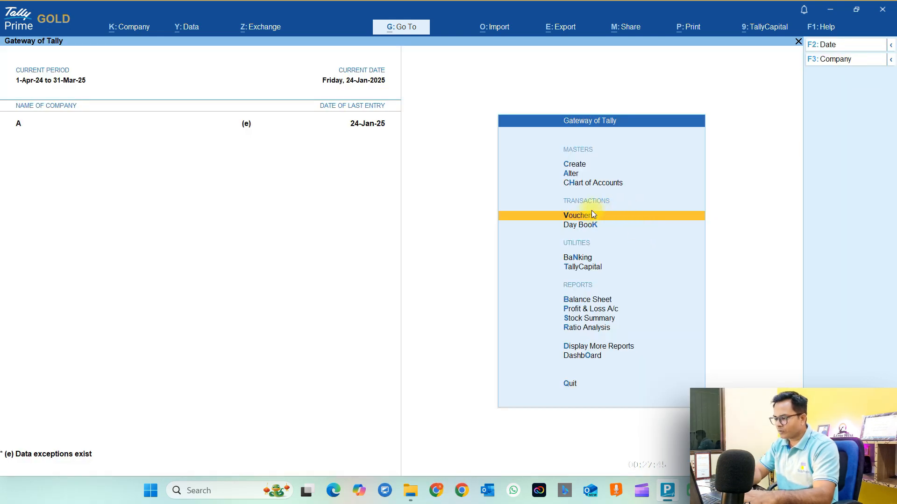
# - Open the imported bank data for ICICI BANK CA and show the transactions of 24-Jan-25
pyautogui.click(579, 259)
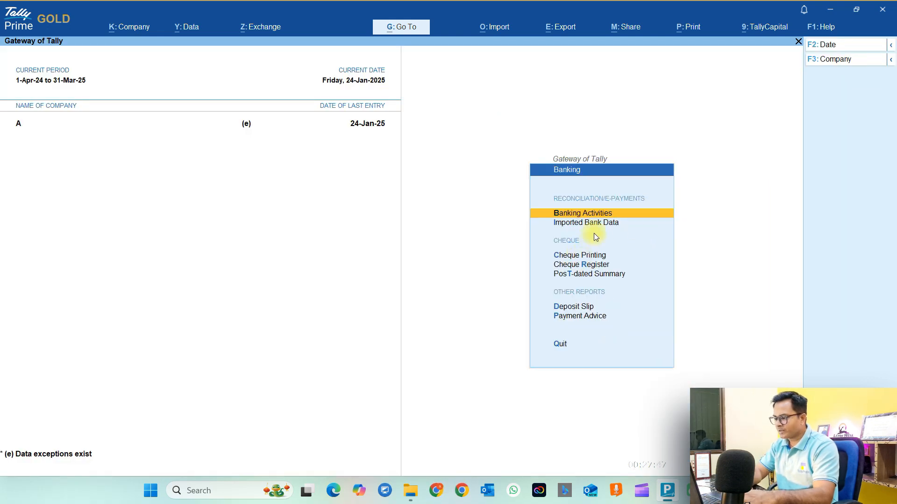
pyautogui.click(580, 224)
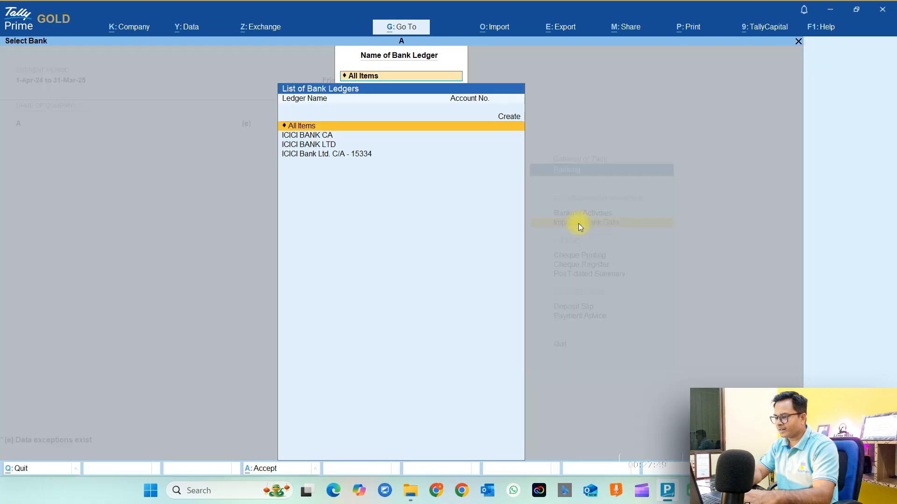
pyautogui.press('Down')
pyautogui.press('Return')
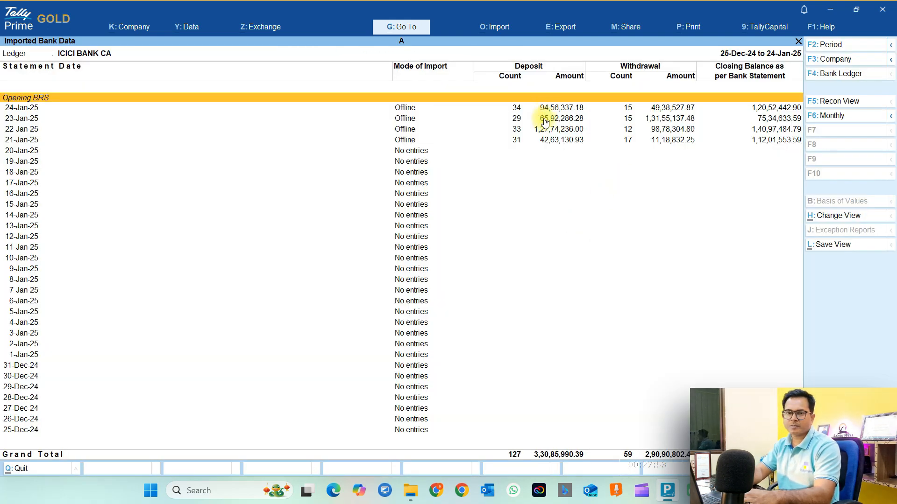
pyautogui.press('Down')
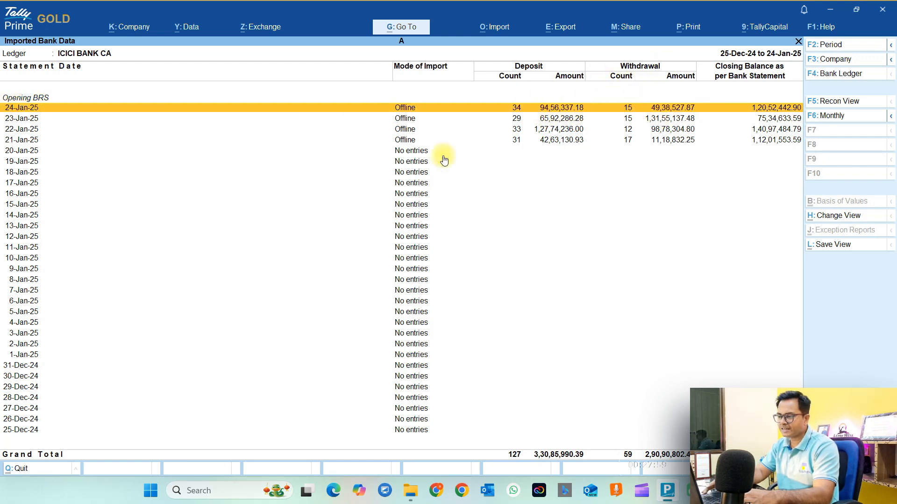
pyautogui.press('Return')
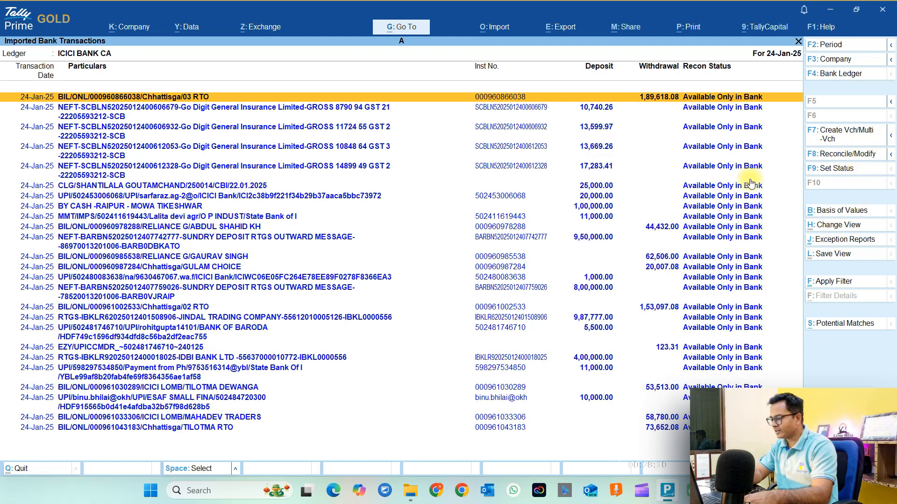
# - Select the 62,506.00 and 20,007.08 withdrawals among the imported bank transactions
pyautogui.click(893, 139)
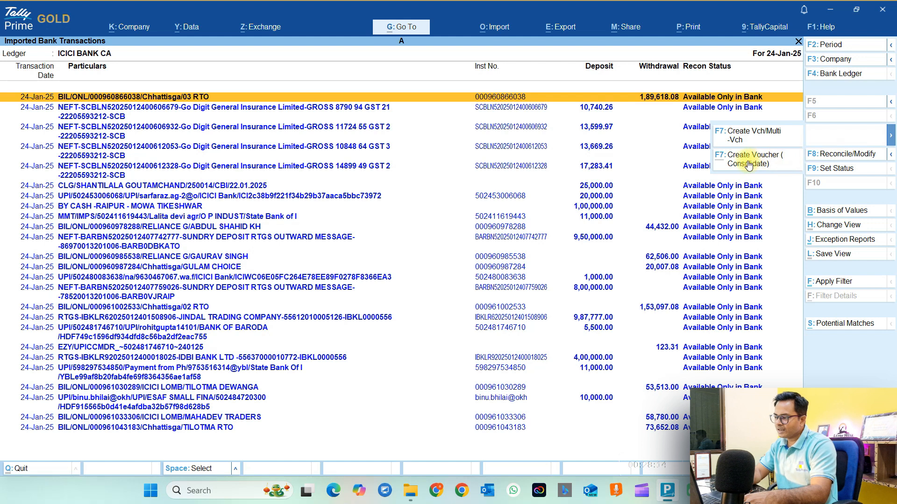
pyautogui.click(610, 170)
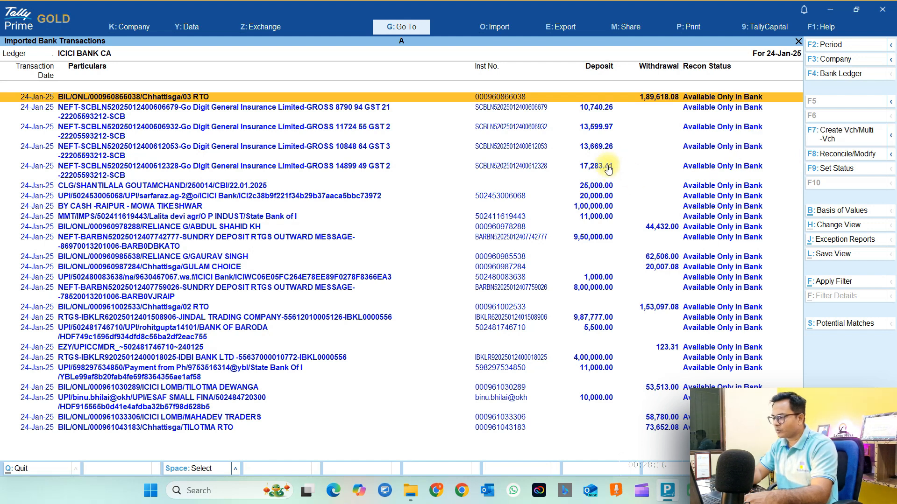
pyautogui.click(654, 228)
pyautogui.press('Down')
pyautogui.press('Down')
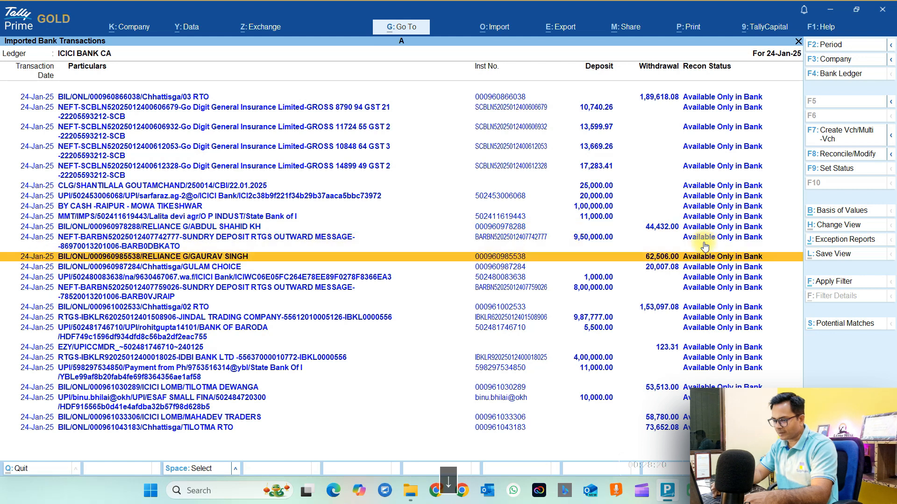
pyautogui.press('space')
pyautogui.press('Down')
pyautogui.press('space')
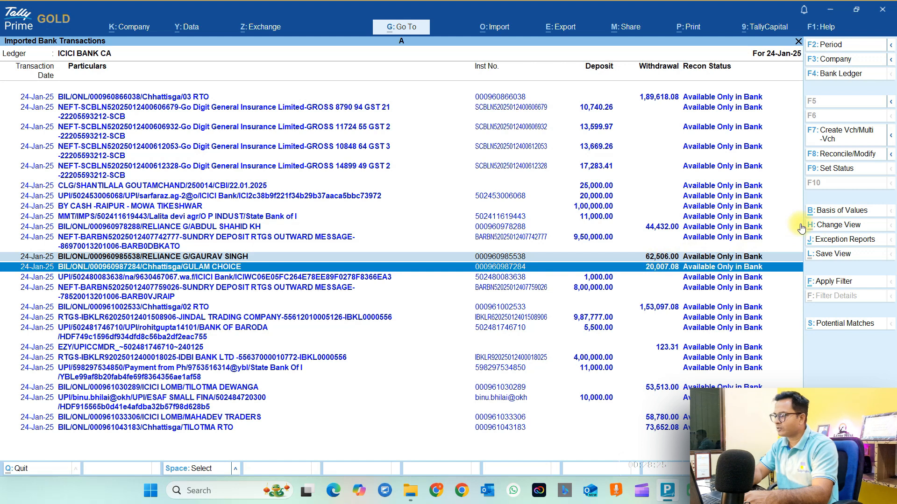
# - Create one consolidated payment voucher for the selected withdrawals against ABC LEDGER, allocating 82,513.08 on account
pyautogui.click(892, 135)
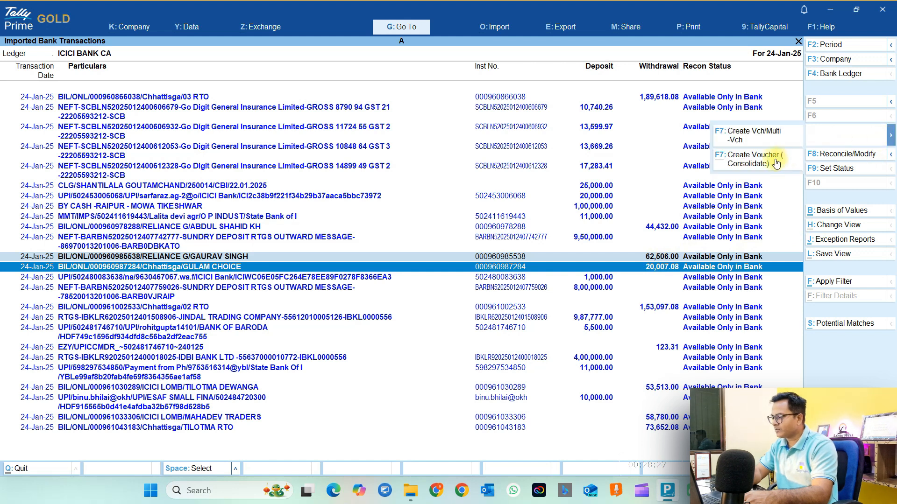
pyautogui.click(744, 164)
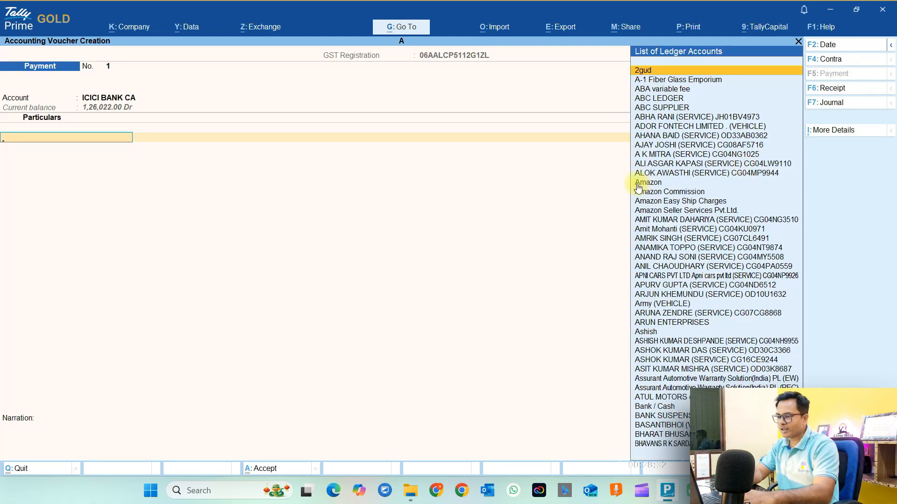
pyautogui.press('Down')
pyautogui.press('Down')
pyautogui.press('Down')
pyautogui.press('Down')
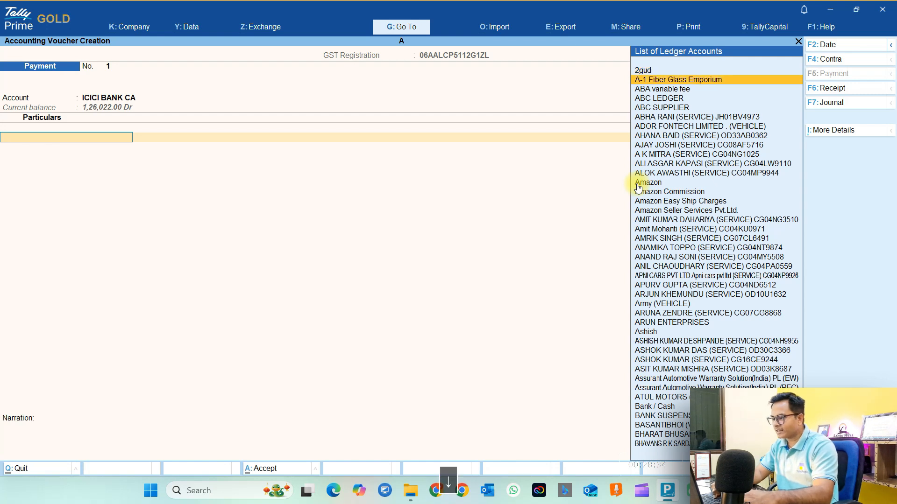
pyautogui.press('Up')
pyautogui.press('Return')
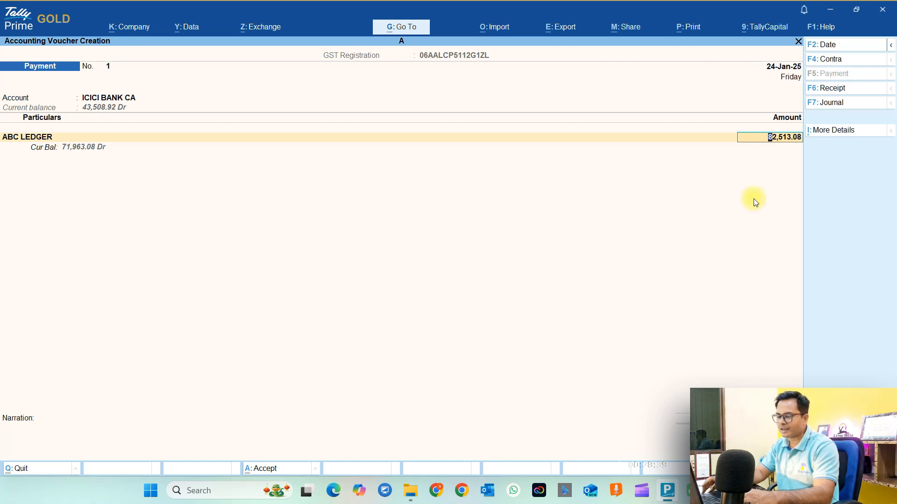
pyautogui.press('Return')
pyautogui.press('Return')
pyautogui.press('Return')
pyautogui.press('Return')
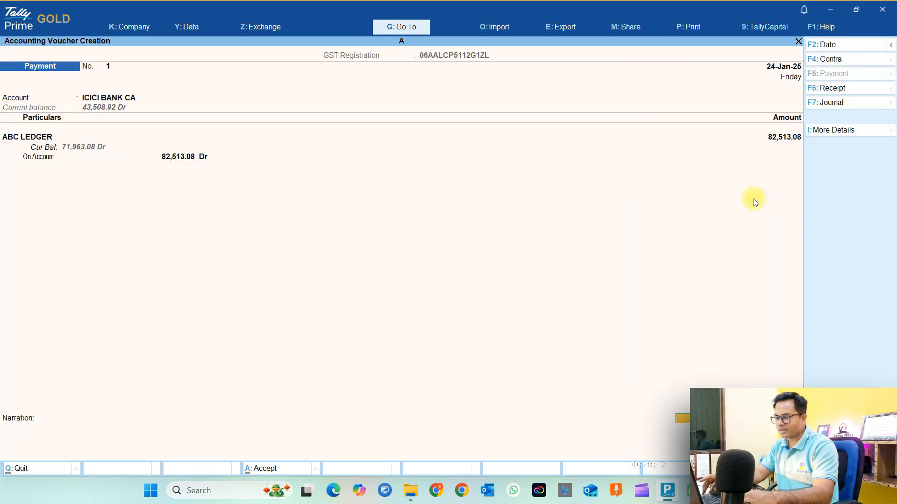
pyautogui.press('Return')
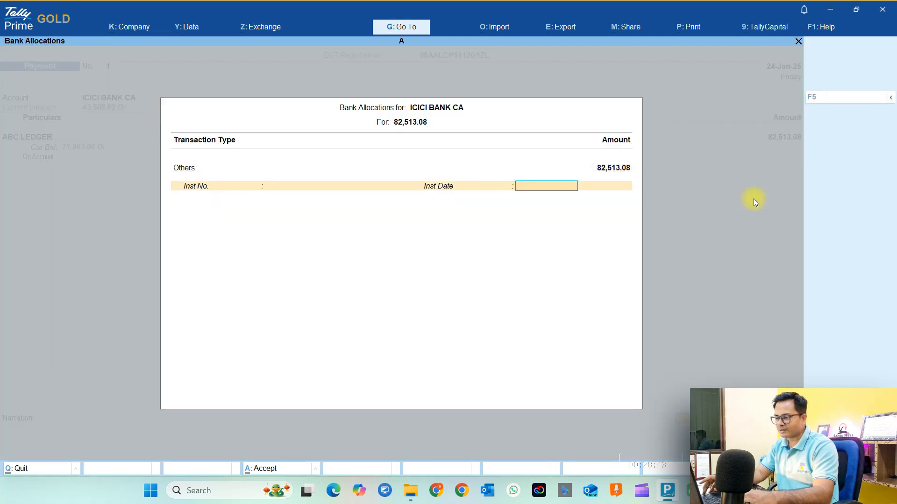
pyautogui.write('DSA')
pyautogui.press('Return')
pyautogui.press('Return')
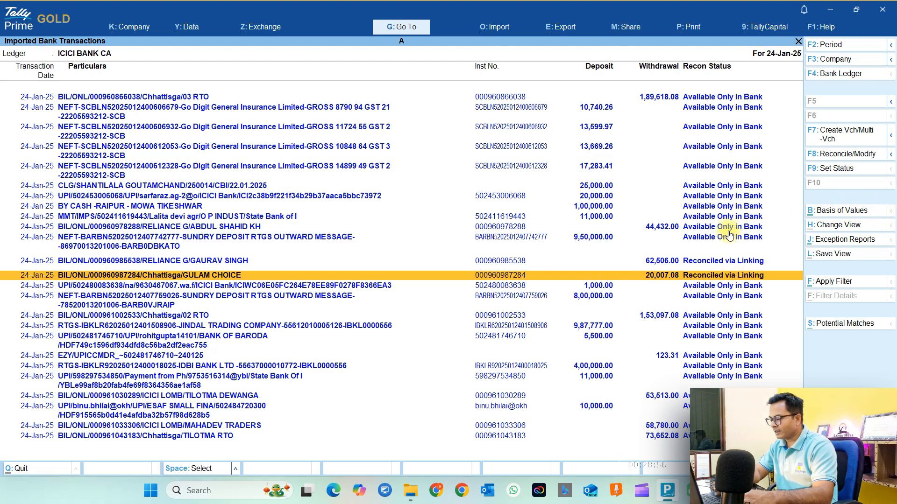
# - Examine the status choices for the 123.31 withdrawal and the Basis of Values configurations
pyautogui.press('Down')
pyautogui.press('Down')
pyautogui.press('Down')
pyautogui.press('Down')
pyautogui.press('Down')
pyautogui.press('Down')
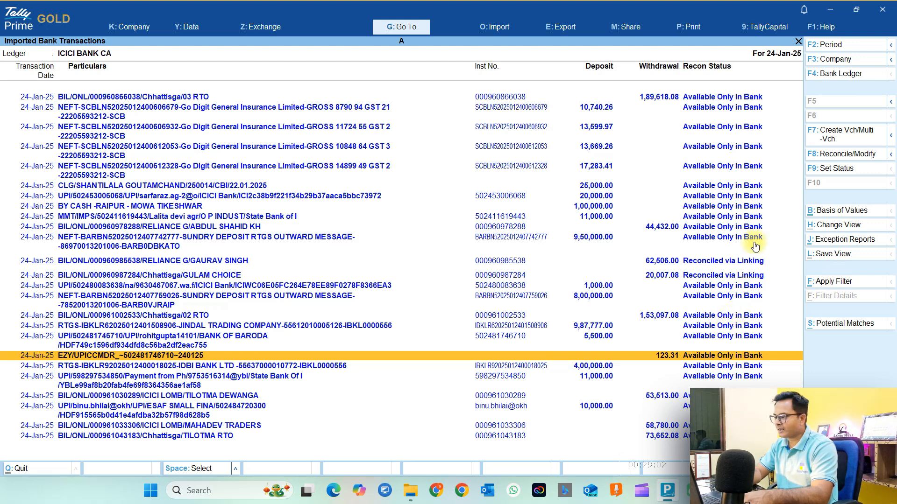
pyautogui.click(838, 170)
pyautogui.press('space')
pyautogui.press('Escape')
pyautogui.press('Escape')
pyautogui.press('Escape')
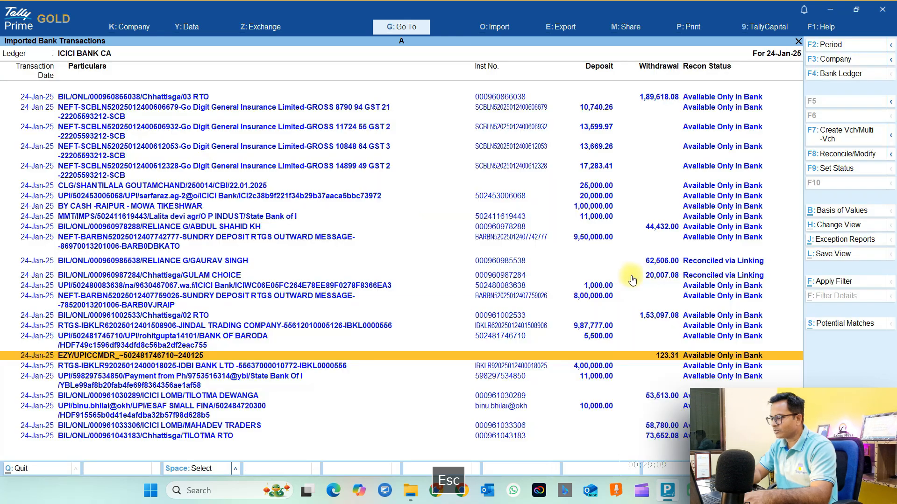
pyautogui.click(839, 213)
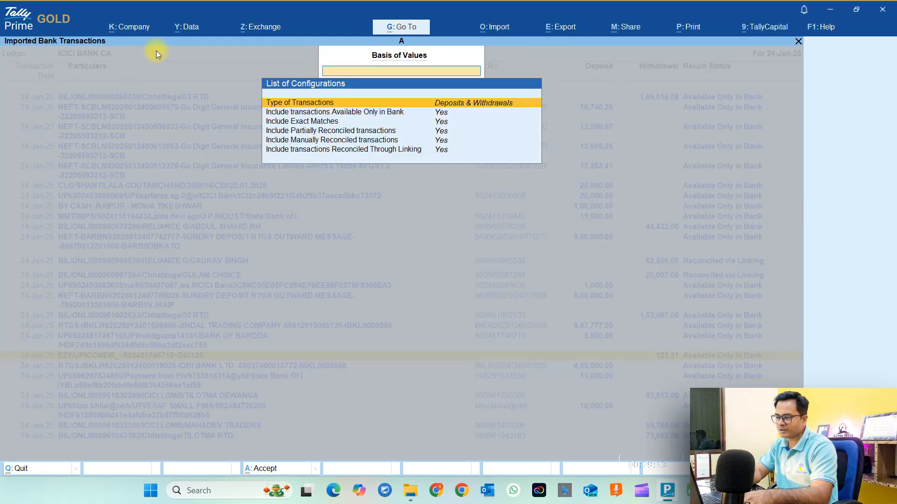
pyautogui.press('Escape')
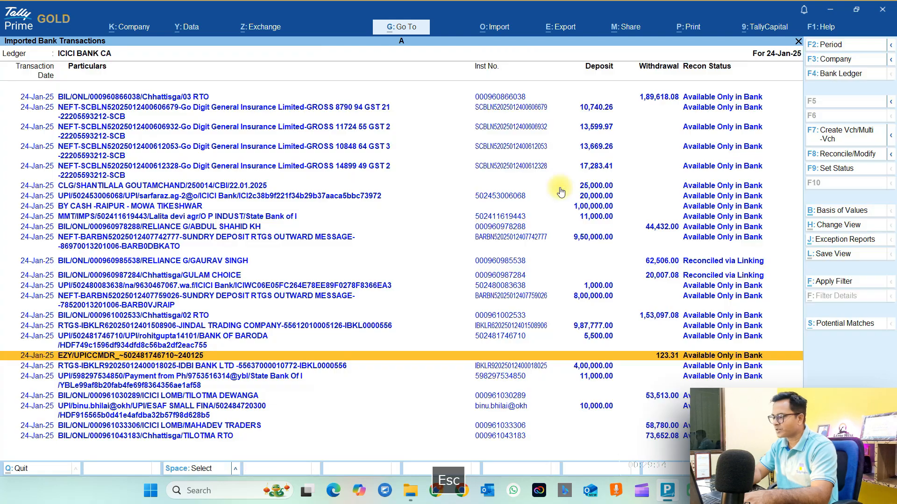
# - Filter the imported transactions for 44432, clear the filter, and view the bank ledger choices
pyautogui.click(833, 282)
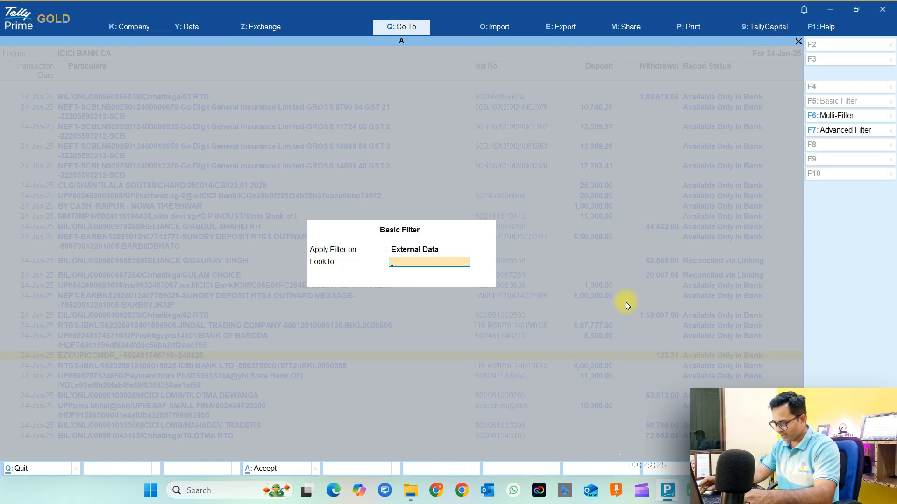
pyautogui.write('44432')
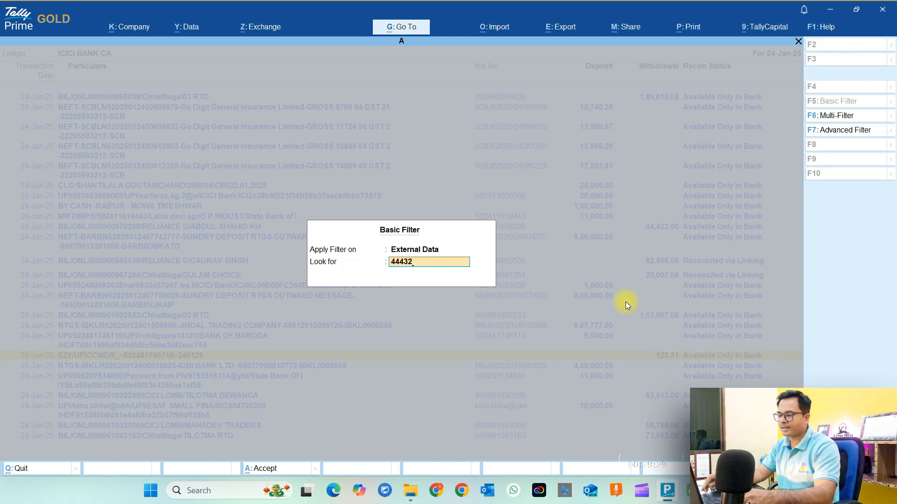
pyautogui.press('Return')
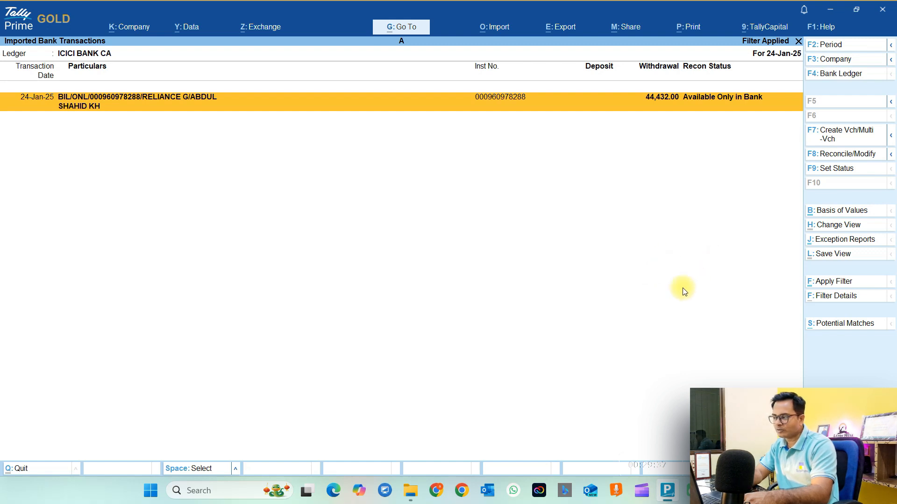
pyautogui.press('Escape')
pyautogui.click(834, 74)
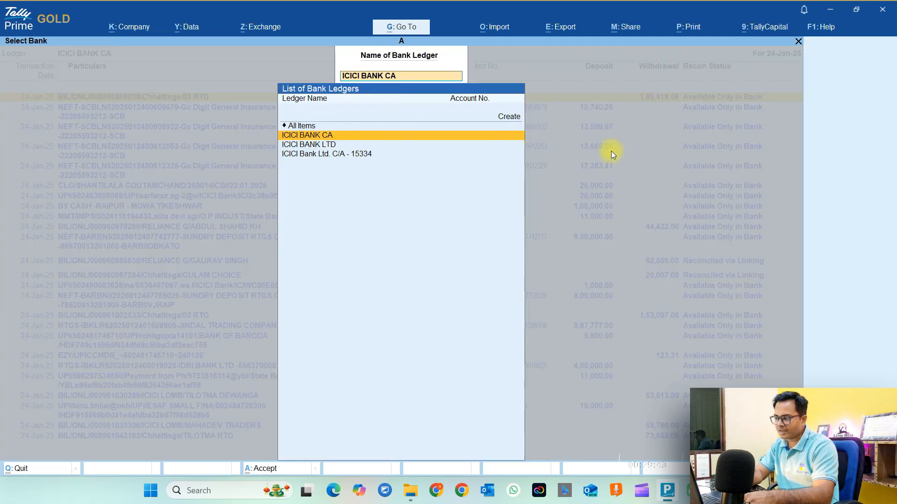
pyautogui.press('Escape')
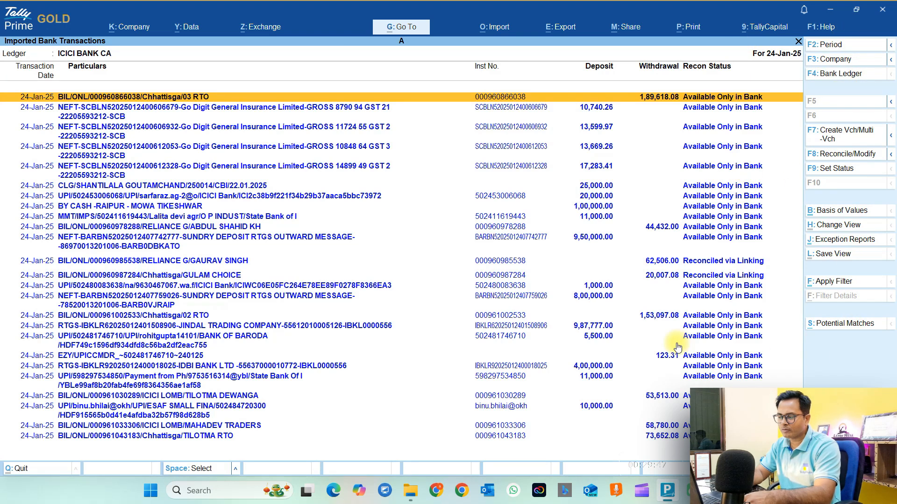
# - Leave the imported bank data and open the Bank Reconciliation Summary of ICICI BANK CA from Banking Activities
pyautogui.press('Escape')
pyautogui.press('Escape')
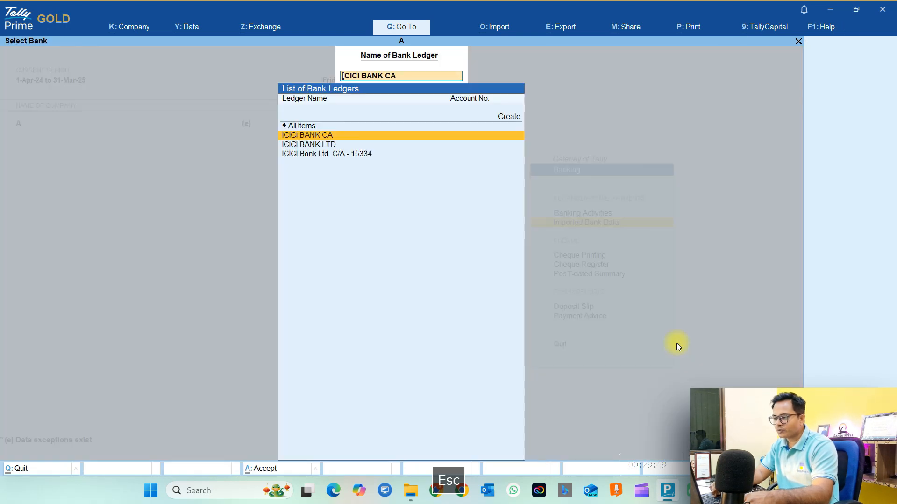
pyautogui.press('Escape')
pyautogui.press('Up')
pyautogui.press('Return')
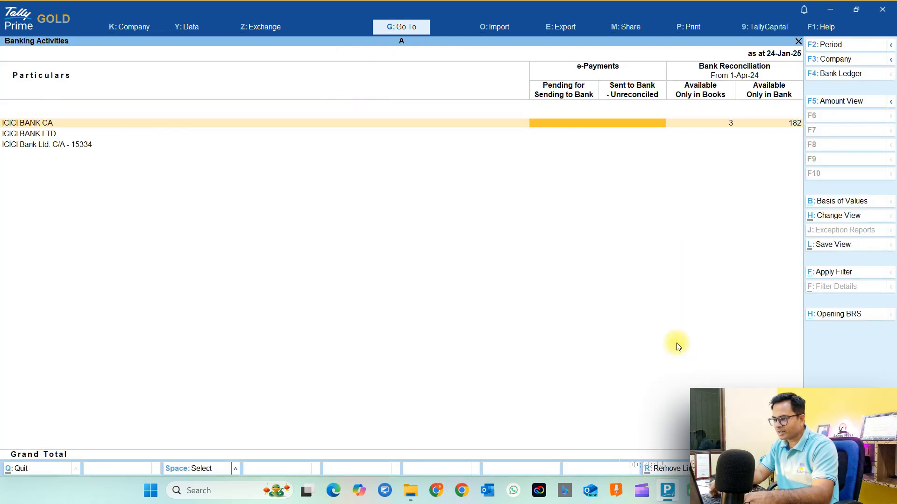
pyautogui.press('Right')
pyautogui.press('Return')
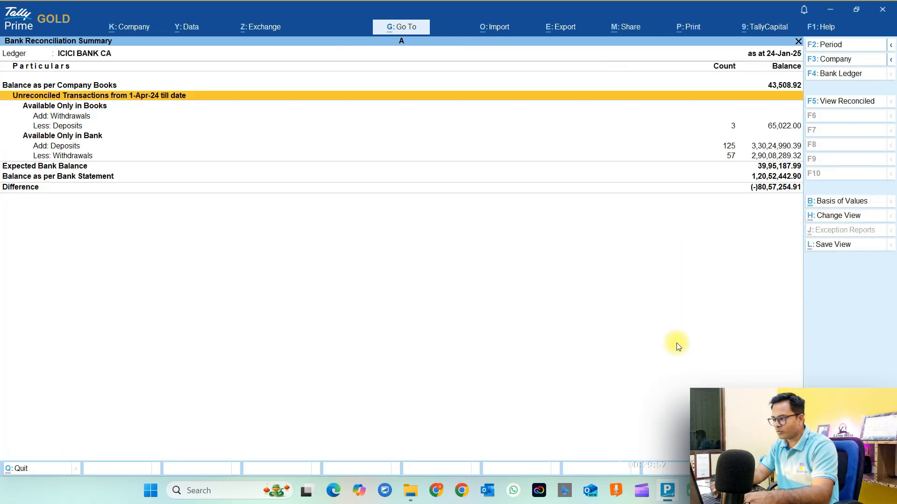
# - Review the summary lines and open the list of unreconciled transactions from 1-Apr-24 till date
pyautogui.press('Down')
pyautogui.press('Down')
pyautogui.press('Down')
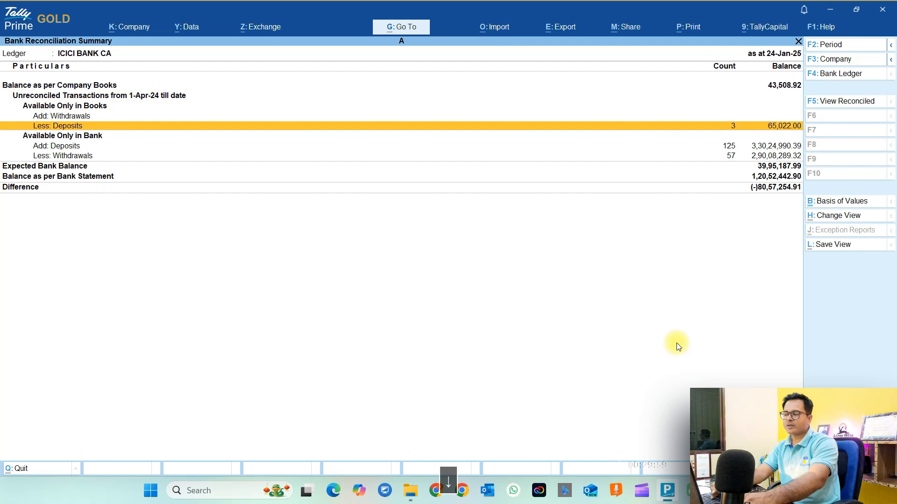
pyautogui.press('Up')
pyautogui.press('Up')
pyautogui.press('Up')
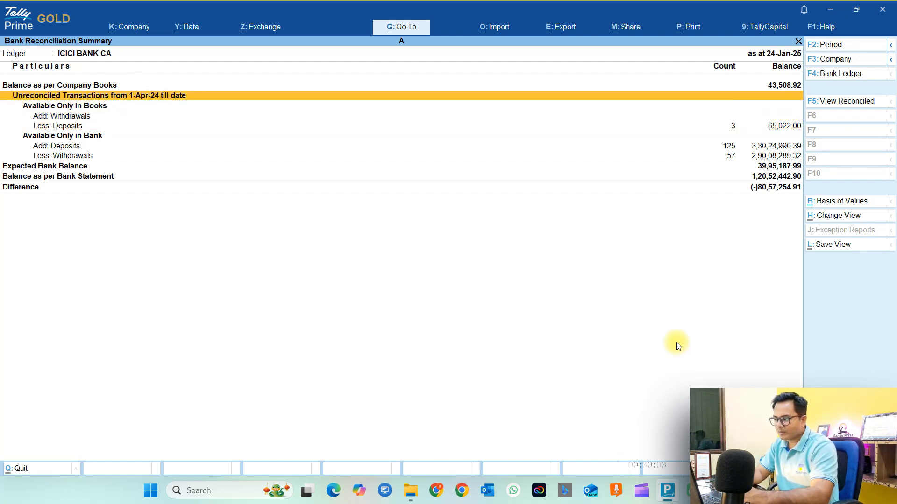
pyautogui.press('Return')
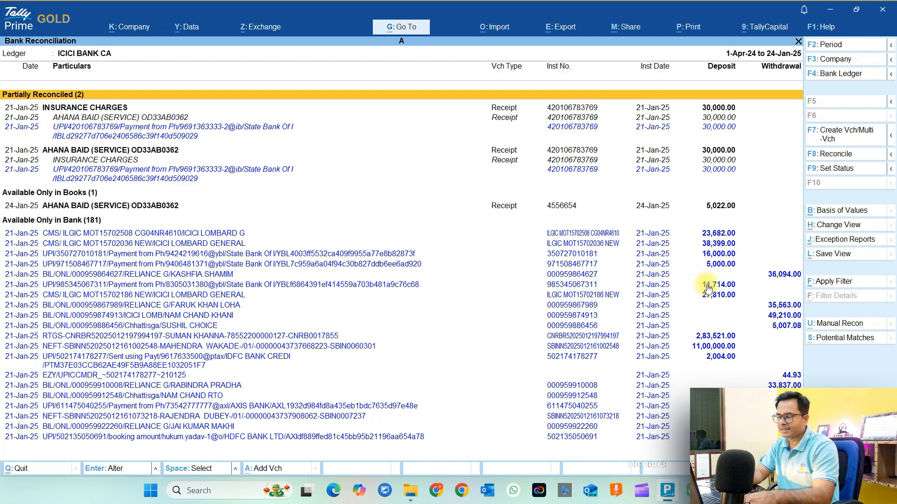
# - View the reconcile and unlink options, and select the 38,399.00 ICICI Lombard deposit of 21-Jan-25
pyautogui.click(724, 244)
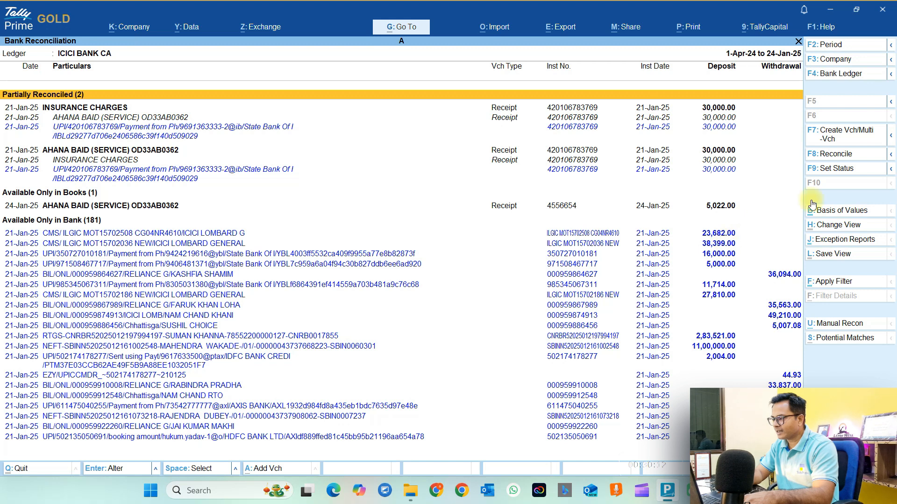
pyautogui.click(891, 156)
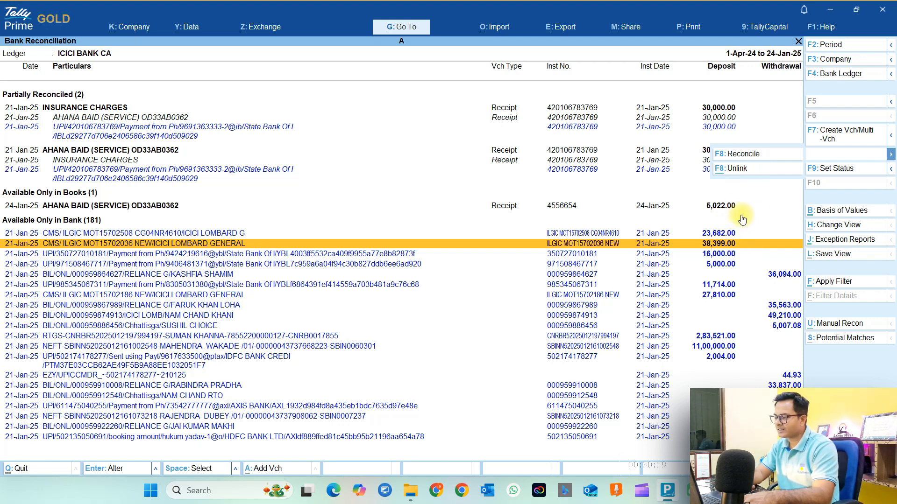
pyautogui.press('space')
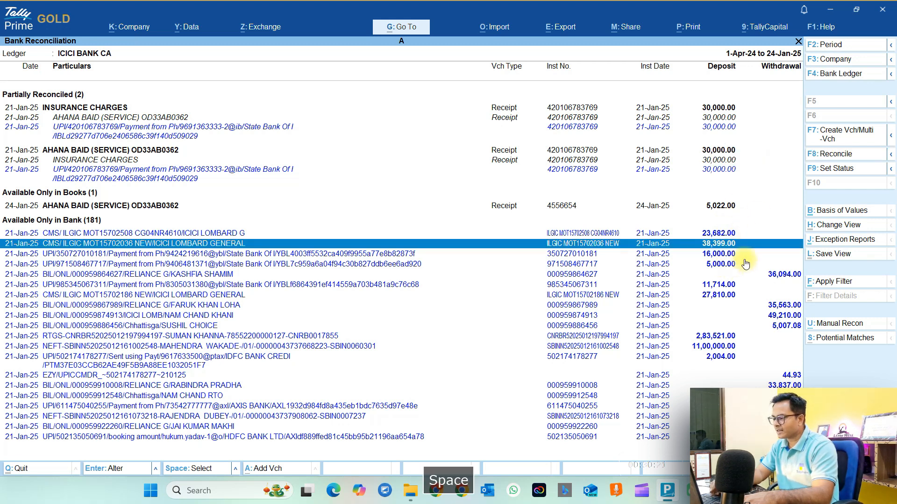
# - Select the 5,022.00 receipt of 24-Jan-25 that is available only in the books
pyautogui.press('Up')
pyautogui.press('Up')
pyautogui.press('Up')
pyautogui.press('Up')
pyautogui.press('Up')
pyautogui.press('Up')
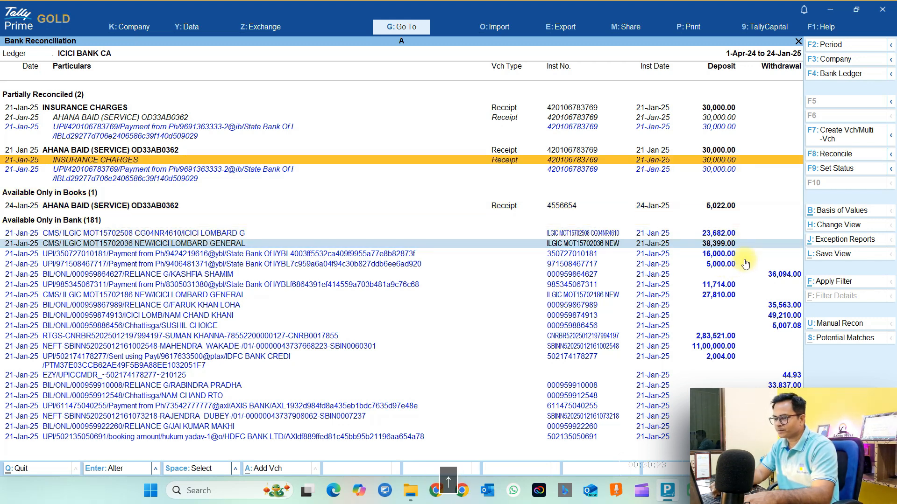
pyautogui.press('Up')
pyautogui.press('Up')
pyautogui.press('Up')
pyautogui.press('Down')
pyautogui.press('Down')
pyautogui.press('Down')
pyautogui.press('Down')
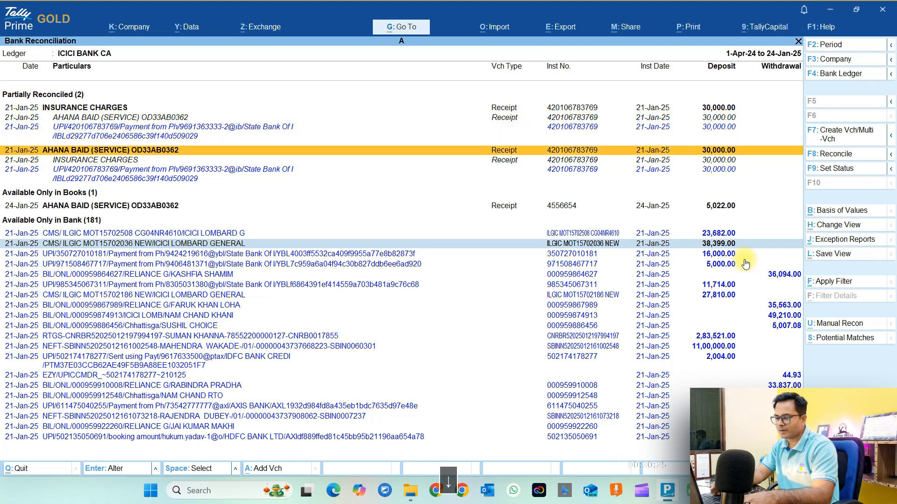
pyautogui.press('Down')
pyautogui.press('Down')
pyautogui.press('Down')
pyautogui.press('Down')
pyautogui.press('Down')
pyautogui.press('Up')
pyautogui.press('Up')
pyautogui.press('Up')
pyautogui.press('Up')
pyautogui.press('Down')
pyautogui.press('Down')
pyautogui.press('Up')
pyautogui.press('Down')
pyautogui.press('Up')
pyautogui.press('Down')
pyautogui.press('space')
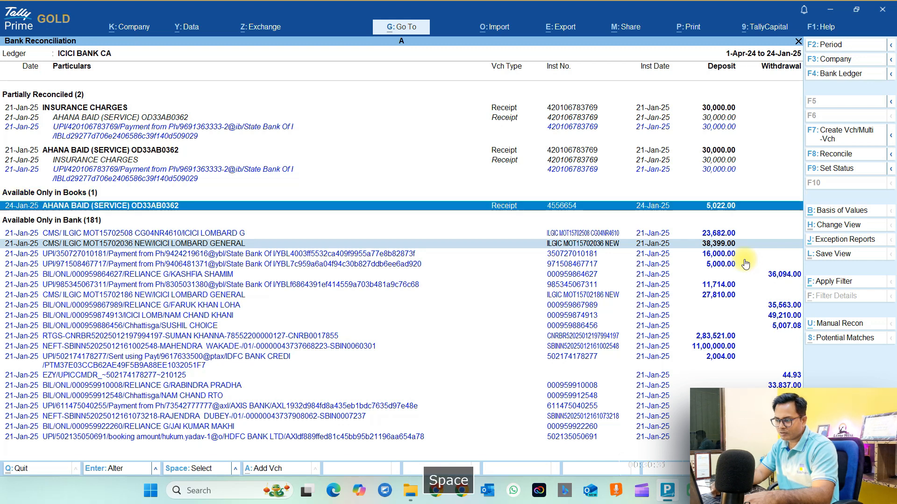
# - Select the 5,007.08 withdrawal among the bank-only transactions and deselect the 38,399.00 deposit
pyautogui.press('Down')
pyautogui.press('Up')
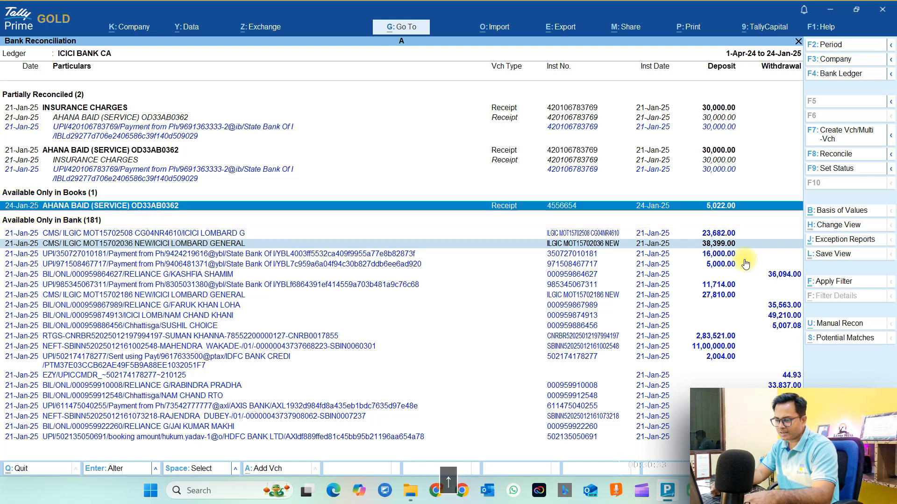
pyautogui.press('Down')
pyautogui.press('Down')
pyautogui.press('Down')
pyautogui.press('Down')
pyautogui.press('Down')
pyautogui.press('Down')
pyautogui.press('Down')
pyautogui.press('Down')
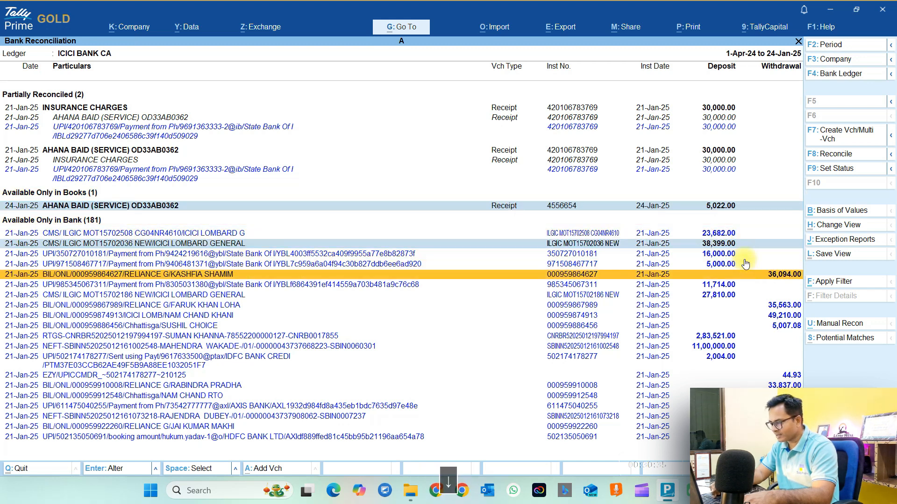
pyautogui.press('Down')
pyautogui.press('Down')
pyautogui.press('Down')
pyautogui.press('Down')
pyautogui.press('Down')
pyautogui.press('Down')
pyautogui.press('Down')
pyautogui.press('Down')
pyautogui.press('Down')
pyautogui.press('Down')
pyautogui.press('Down')
pyautogui.press('Down')
pyautogui.press('Down')
pyautogui.press('Down')
pyautogui.press('Down')
pyautogui.press('Down')
pyautogui.press('Down')
pyautogui.press('Down')
pyautogui.press('Down')
pyautogui.press('Down')
pyautogui.press('Up')
pyautogui.press('Up')
pyautogui.press('Up')
pyautogui.press('Up')
pyautogui.press('Up')
pyautogui.press('Up')
pyautogui.press('Up')
pyautogui.press('Up')
pyautogui.press('Up')
pyautogui.press('Up')
pyautogui.press('Up')
pyautogui.press('Up')
pyautogui.press('Up')
pyautogui.press('Up')
pyautogui.press('Up')
pyautogui.press('Up')
pyautogui.press('Up')
pyautogui.press('Up')
pyautogui.press('Up')
pyautogui.press('Up')
pyautogui.press('Up')
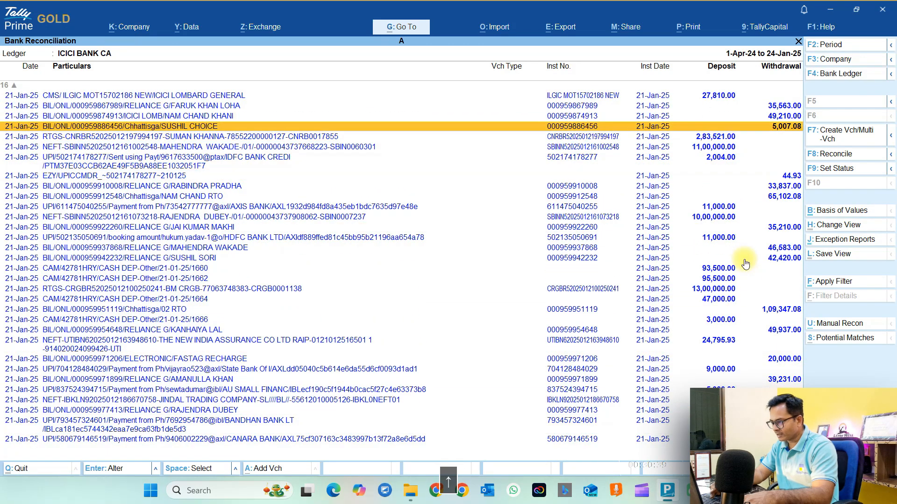
pyautogui.press('space')
pyautogui.press('space')
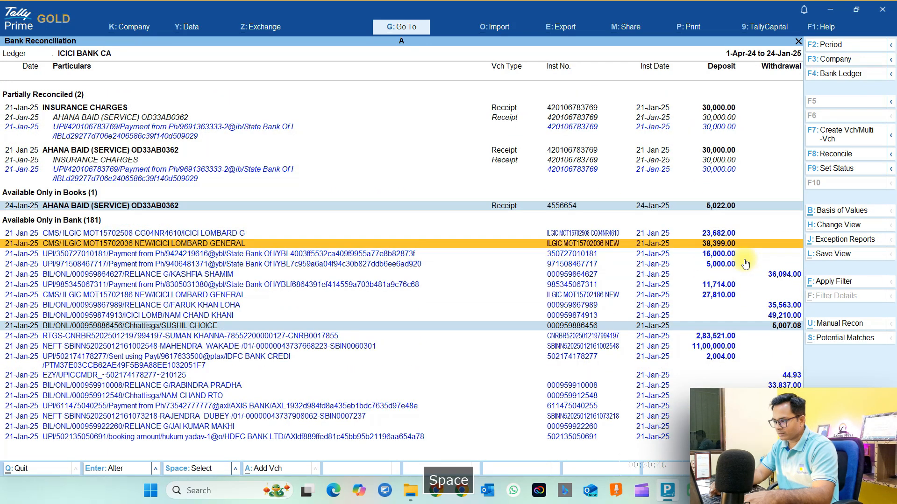
pyautogui.press('Up')
pyautogui.press('Up')
pyautogui.press('Up')
pyautogui.press('Up')
pyautogui.press('Down')
# - Add the 44.93 EZY/UPICCMDR withdrawal of 21-Jan-25 to the selection
pyautogui.press('Down')
pyautogui.press('Down')
pyautogui.press('Down')
pyautogui.press('Down')
pyautogui.press('Down')
pyautogui.press('Down')
pyautogui.press('Down')
pyautogui.press('Down')
pyautogui.press('Down')
pyautogui.press('Down')
pyautogui.press('Down')
pyautogui.press('Up')
pyautogui.press('Up')
pyautogui.press('Up')
pyautogui.press('Up')
pyautogui.press('Up')
pyautogui.press('Up')
pyautogui.press('Up')
pyautogui.press('Up')
pyautogui.press('Up')
pyautogui.press('Up')
pyautogui.press('Up')
pyautogui.press('Up')
pyautogui.press('Down')
pyautogui.press('Down')
pyautogui.press('Down')
pyautogui.press('Down')
pyautogui.press('Down')
pyautogui.press('Down')
pyautogui.press('Down')
pyautogui.press('Down')
pyautogui.press('Down')
pyautogui.press('Down')
pyautogui.press('Down')
pyautogui.press('Down')
pyautogui.press('Down')
pyautogui.press('Down')
pyautogui.press('Down')
pyautogui.press('Down')
pyautogui.press('Down')
# - Reconcile the 5,022.00 book receipt with the selected 5,007.08 and 44.93 withdrawals, accepting the earlier bank value dates
pyautogui.press('Up')
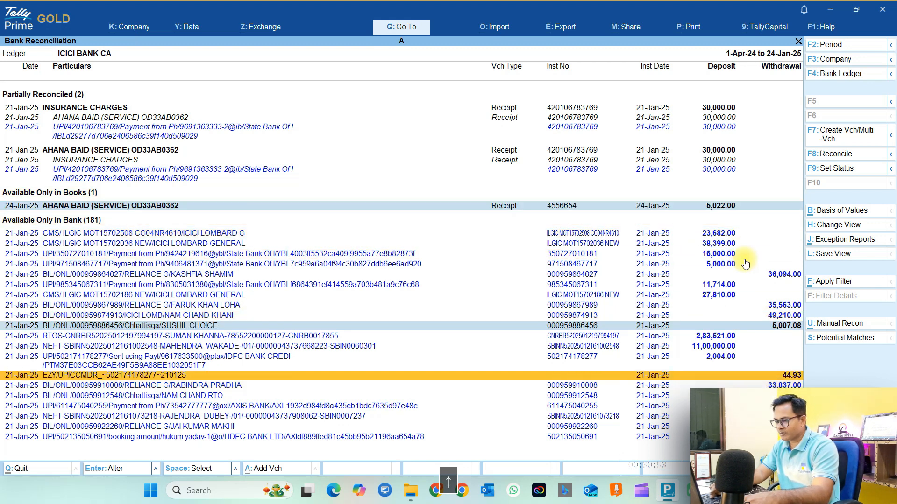
pyautogui.press('space')
pyautogui.press('Up')
pyautogui.press('Up')
pyautogui.press('Up')
pyautogui.press('Up')
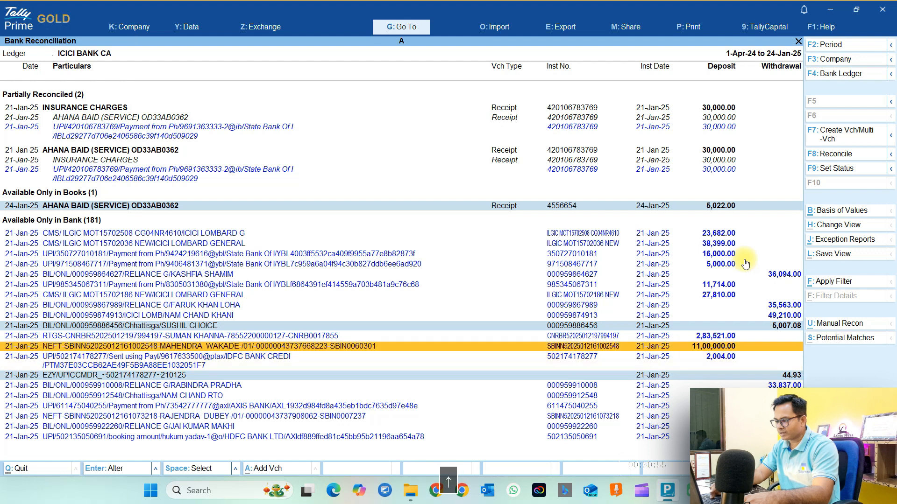
pyautogui.press('Down')
pyautogui.press('Down')
pyautogui.press('Down')
pyautogui.press('Down')
pyautogui.press('Down')
pyautogui.press('Up')
pyautogui.press('Up')
pyautogui.press('Up')
pyautogui.press('Up')
pyautogui.press('Up')
pyautogui.press('Up')
pyautogui.press('Up')
pyautogui.press('Up')
pyautogui.press('Up')
pyautogui.press('Up')
pyautogui.press('Up')
pyautogui.press('Up')
pyautogui.press('Up')
pyautogui.press('Up')
pyautogui.press('Up')
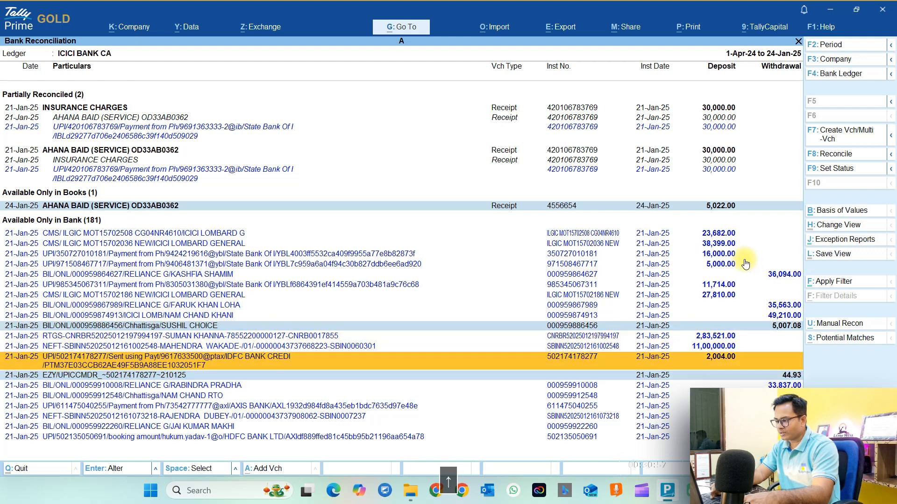
pyautogui.press('Up')
pyautogui.press('Up')
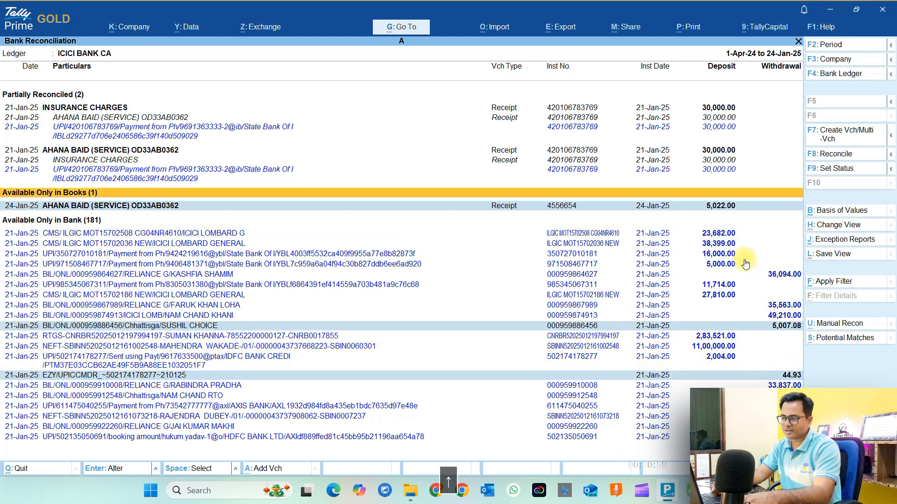
pyautogui.press('Down')
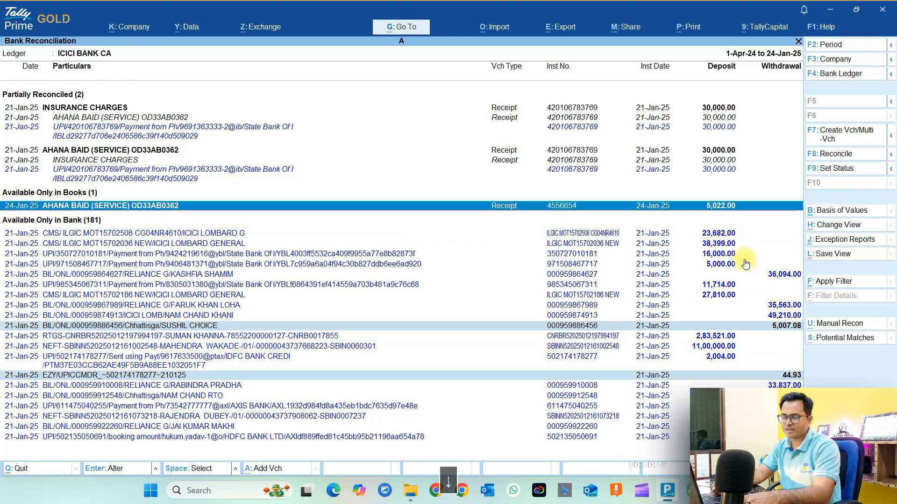
pyautogui.click(825, 156)
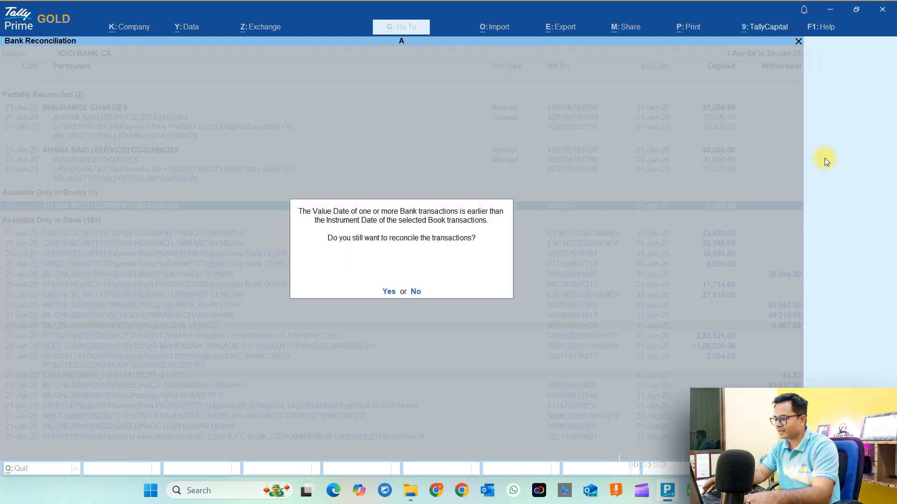
pyautogui.press('y')
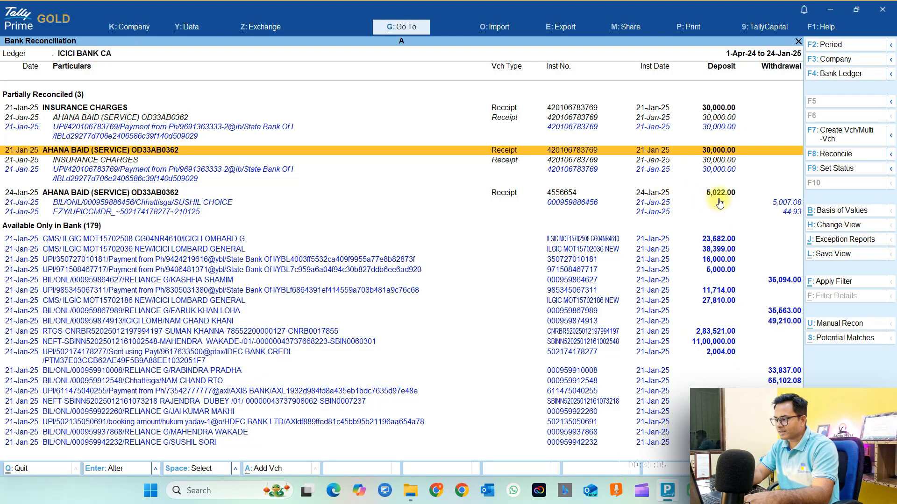
# - Examine the partially reconciled 5,022.00 receipt and the bank withdrawals linked to it
pyautogui.click(723, 196)
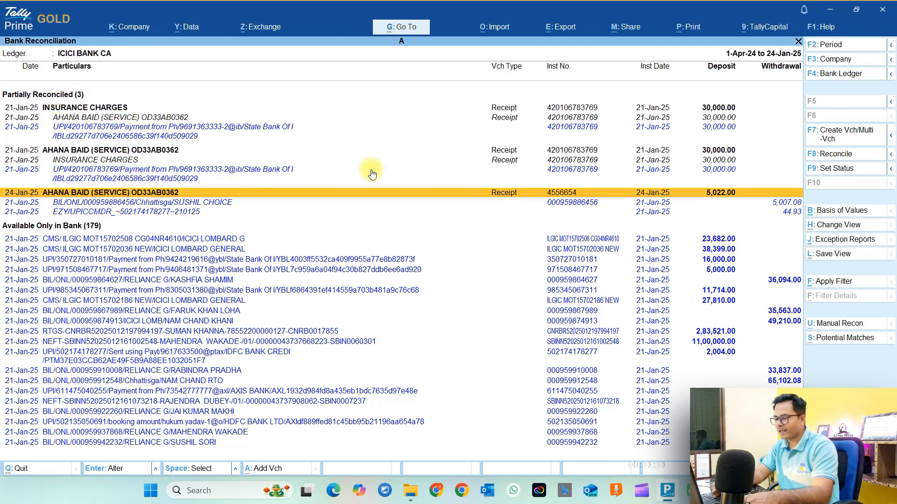
pyautogui.press('space')
pyautogui.press('Down')
pyautogui.press('Up')
pyautogui.press('Up')
pyautogui.press('space')
pyautogui.press('Down')
pyautogui.press('Down')
pyautogui.press('Up')
pyautogui.press('Up')
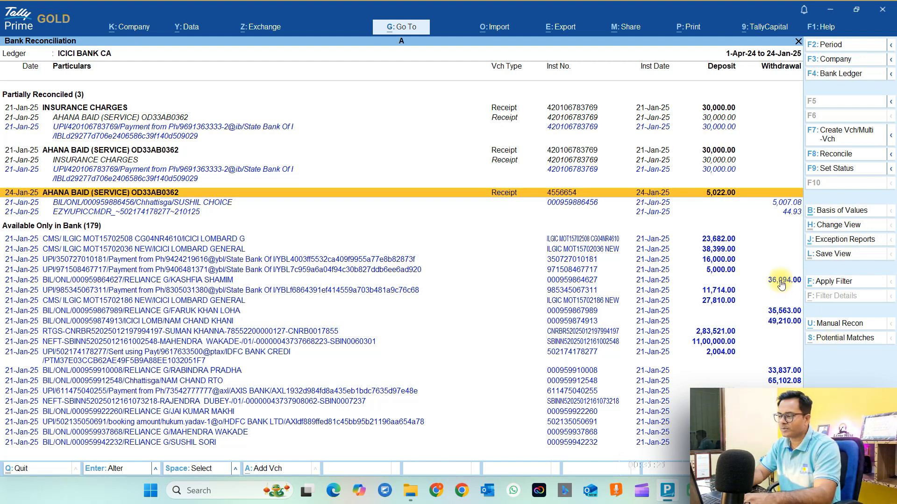
# - Return to the reconciliation summary and examine its unreconciled deposit and withdrawal lines for books and bank
pyautogui.press('Escape')
pyautogui.press('Down')
pyautogui.press('Down')
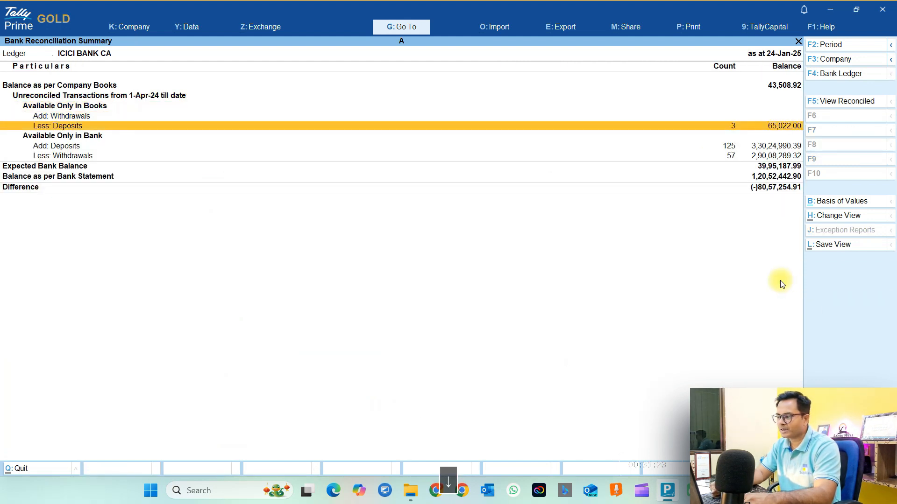
pyautogui.press('Return')
pyautogui.press('Down')
pyautogui.press('Down')
pyautogui.press('Escape')
pyautogui.press('Up')
pyautogui.press('Down')
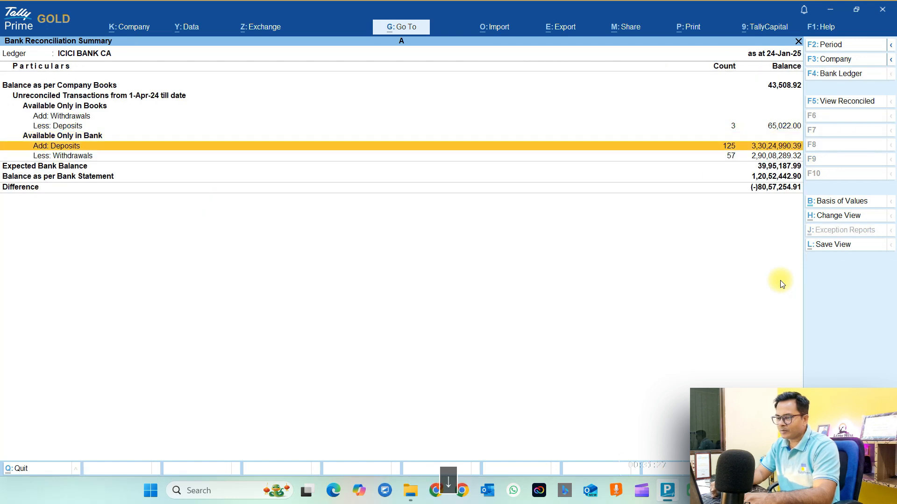
pyautogui.press('Down')
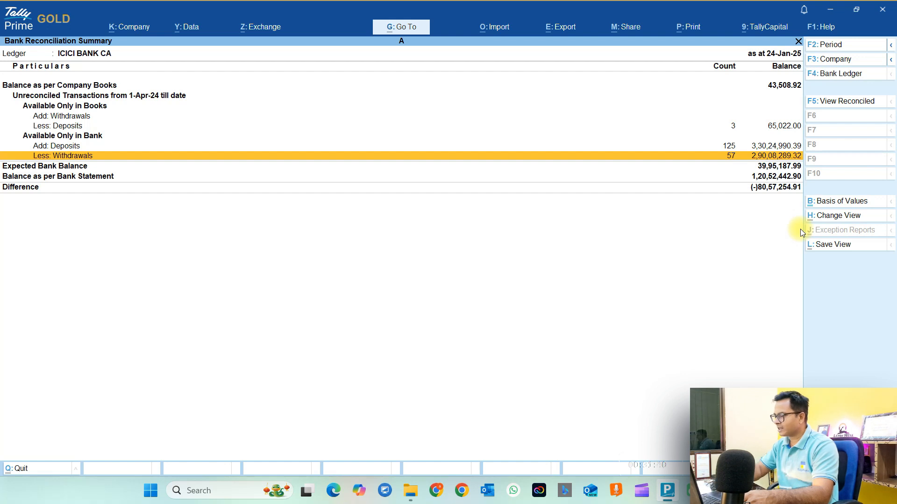
# - Return to the Gateway of Tally and verify the data of company A for splitting
pyautogui.press('Escape')
pyautogui.press('Escape')
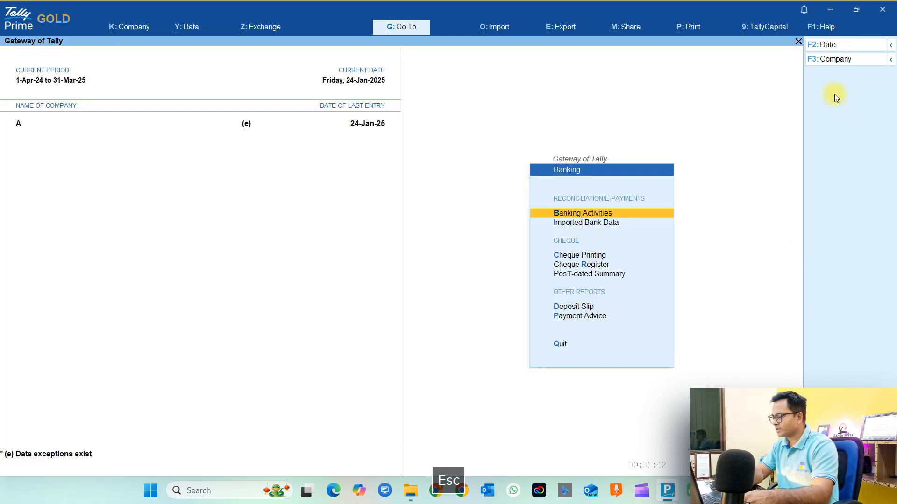
pyautogui.press('Escape')
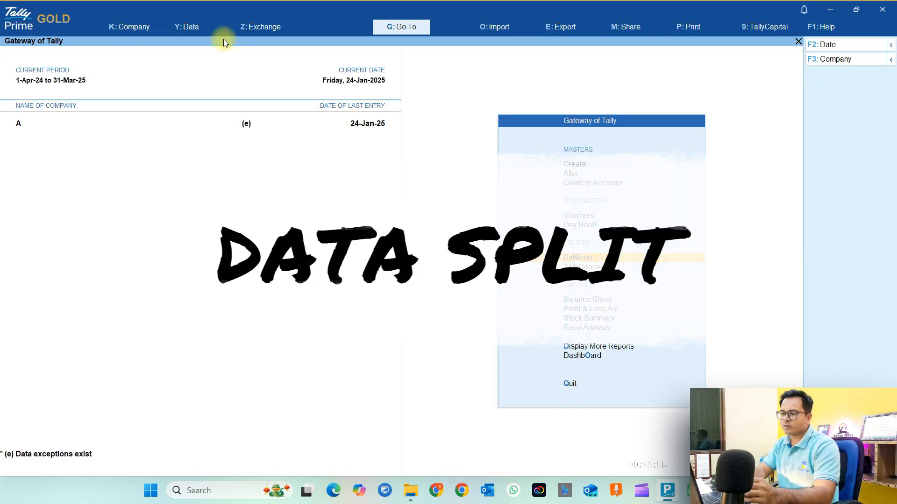
pyautogui.click(201, 31)
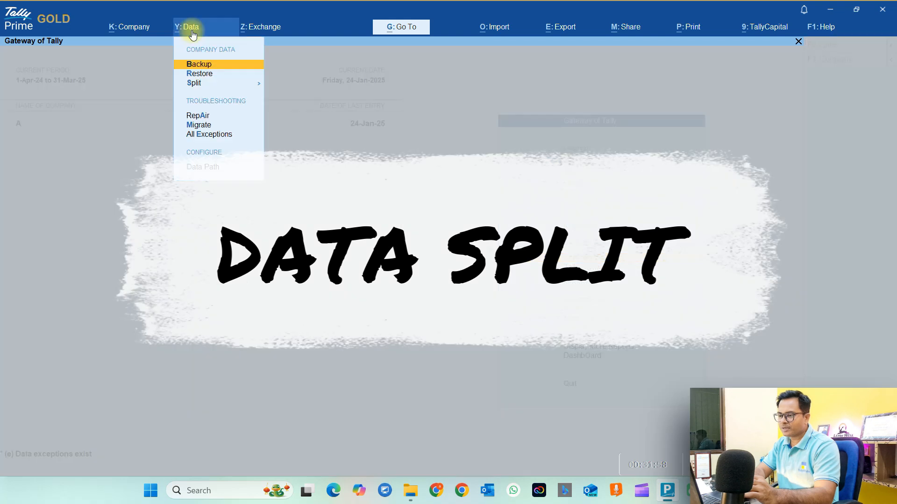
pyautogui.click(203, 87)
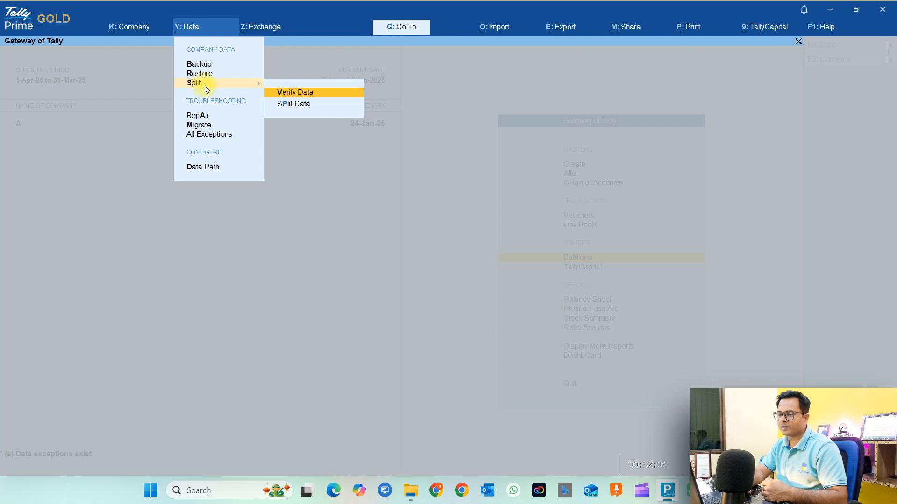
pyautogui.click(297, 97)
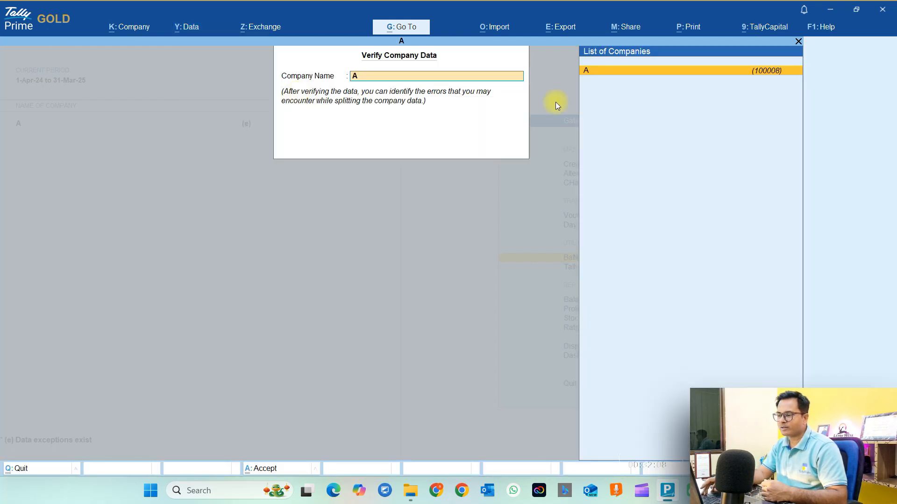
pyautogui.press('Return')
pyautogui.press('Return')
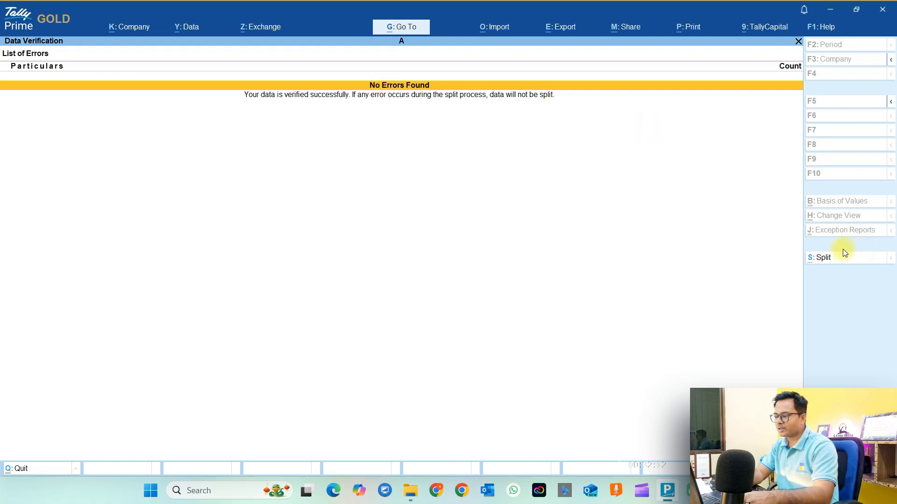
# - Review the split date and splitting options for company A's data, and leave without accepting the split
pyautogui.click(827, 260)
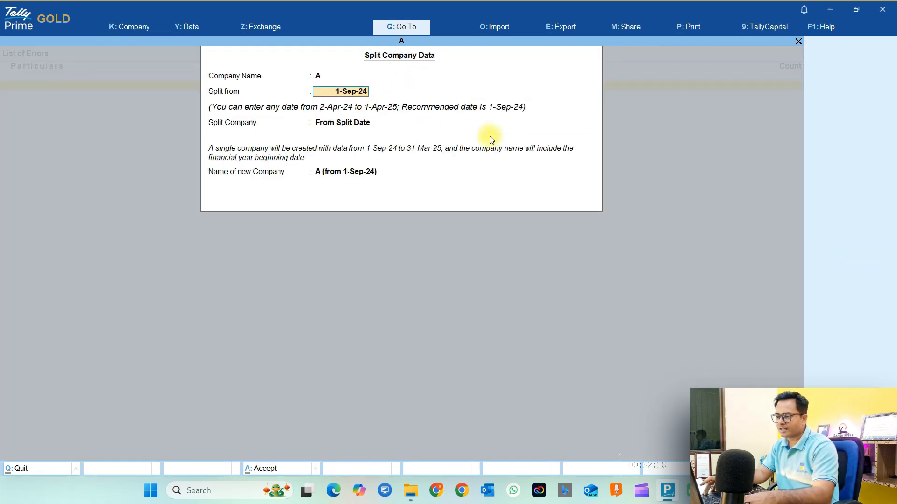
pyautogui.press('Return')
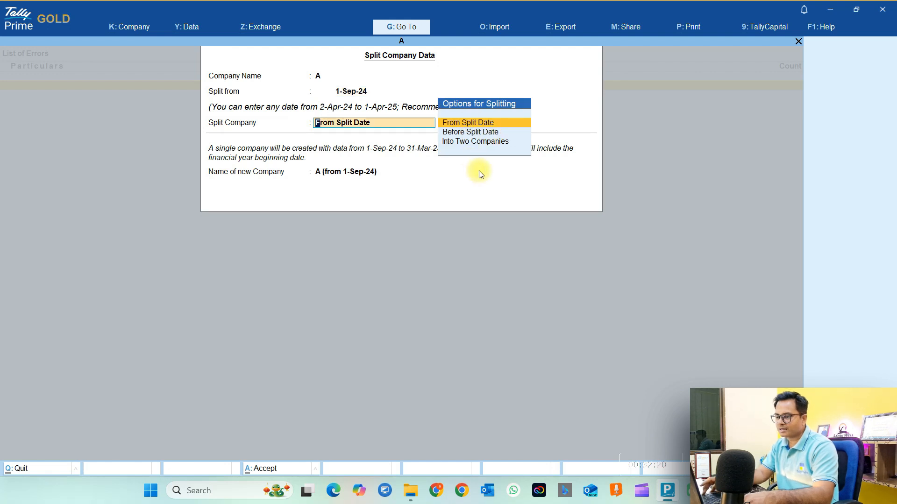
pyautogui.press('Return')
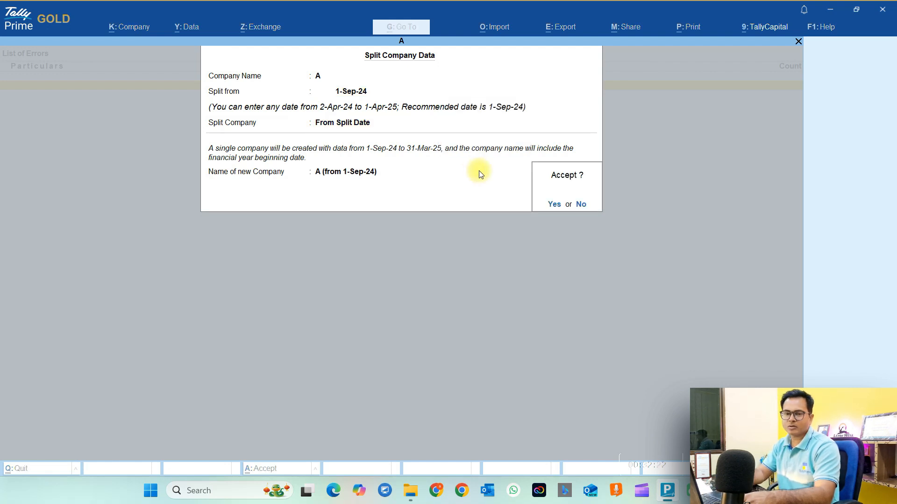
pyautogui.press('Escape')
pyautogui.press('Escape')
pyautogui.press('Escape')
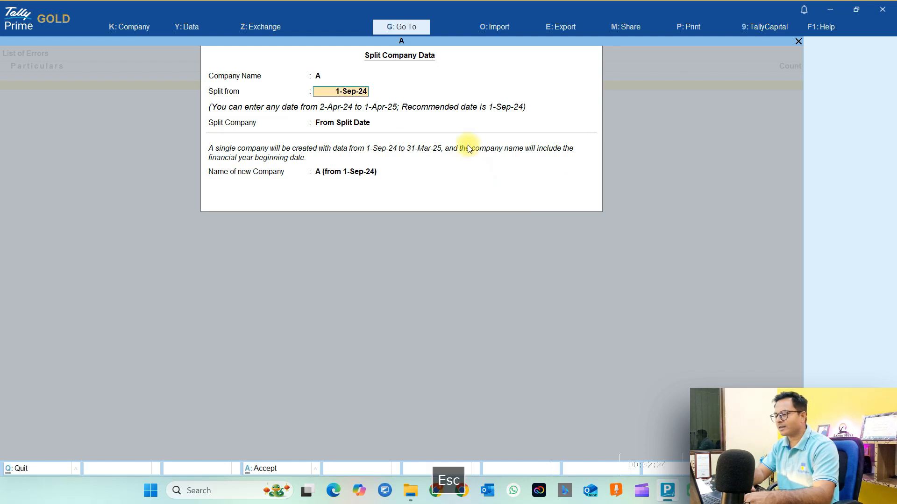
pyautogui.press('Escape')
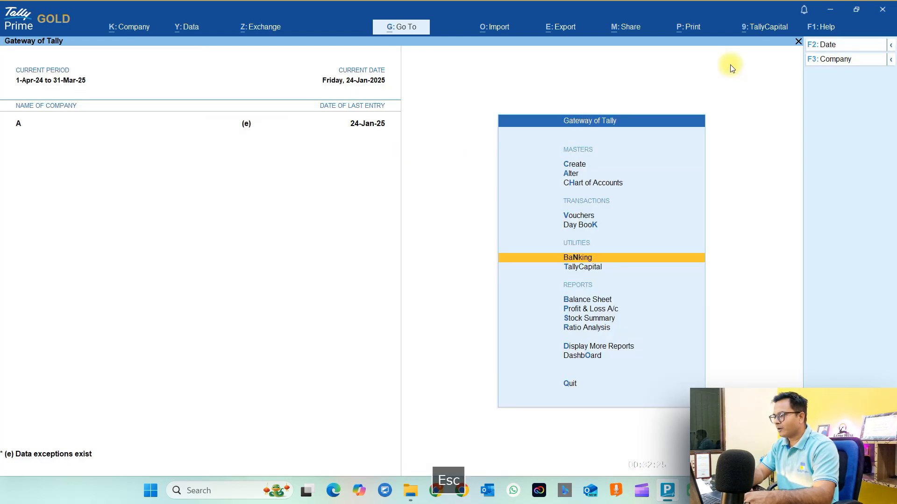
# - View the profile with the account, primary contact and organisation details
pyautogui.click(824, 29)
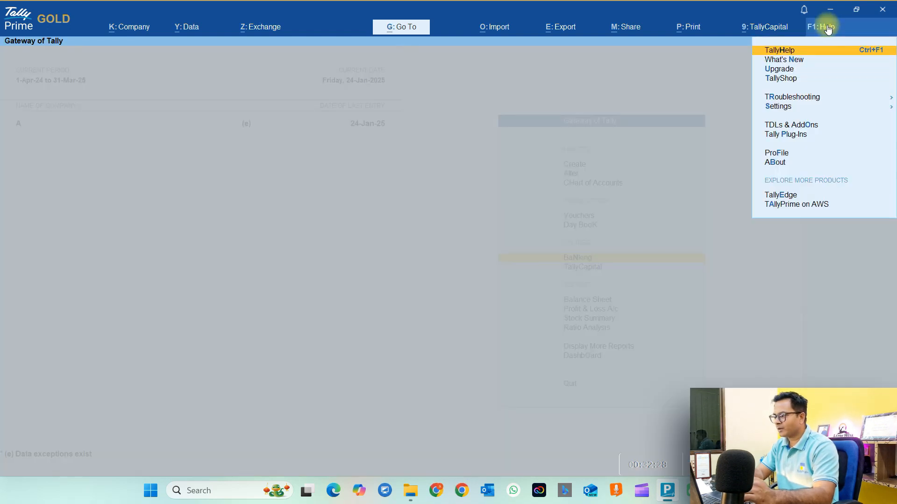
pyautogui.click(776, 153)
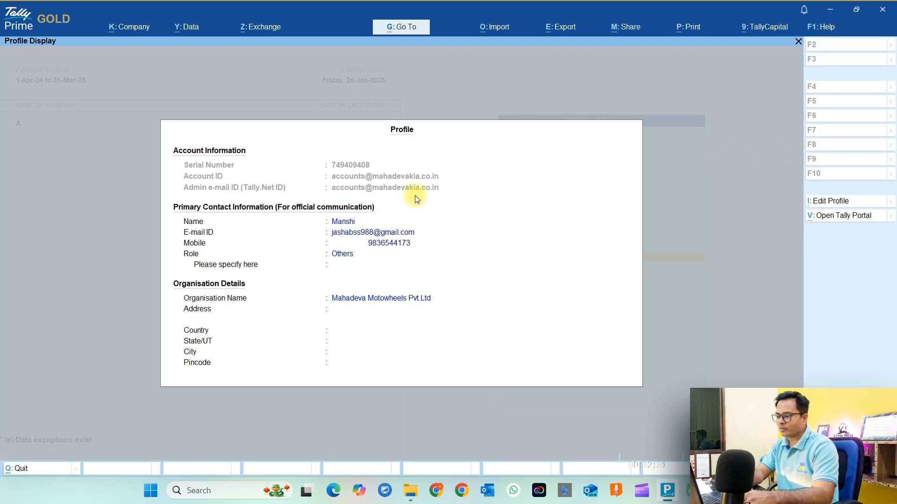